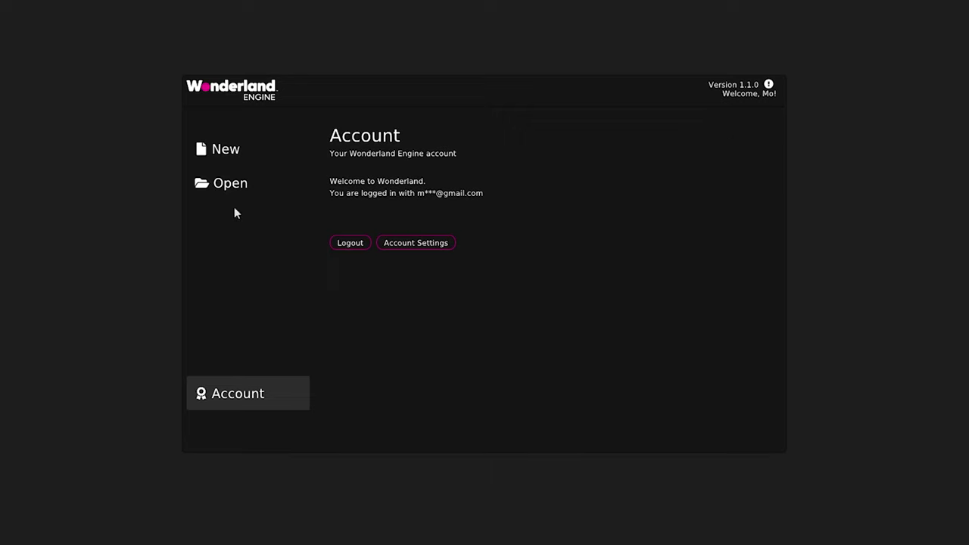
# Set up a new project named Golf-Tutorial from the VR template, disable the default path and browse for its folder
pyautogui.click(236, 153)
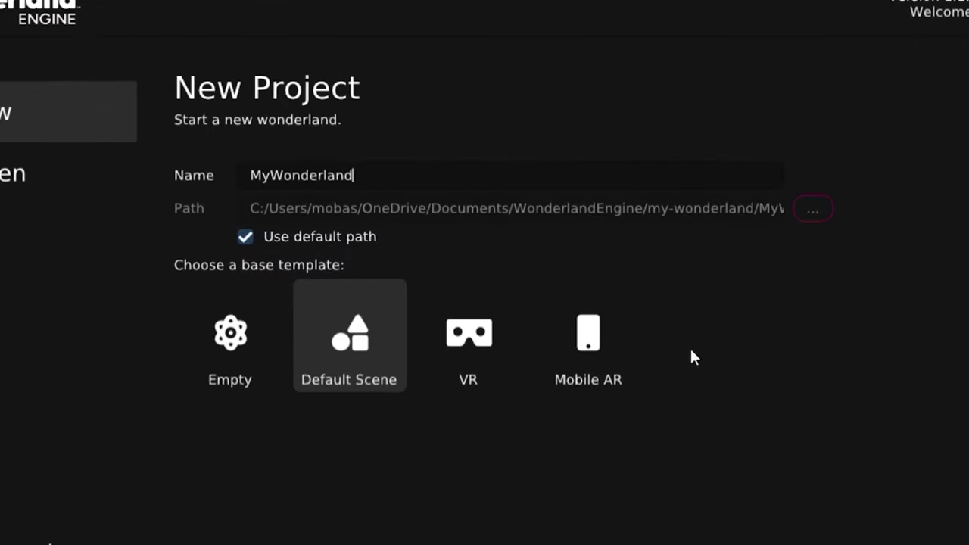
pyautogui.click(490, 335)
pyautogui.doubleClick(247, 165)
pyautogui.write('Golf')
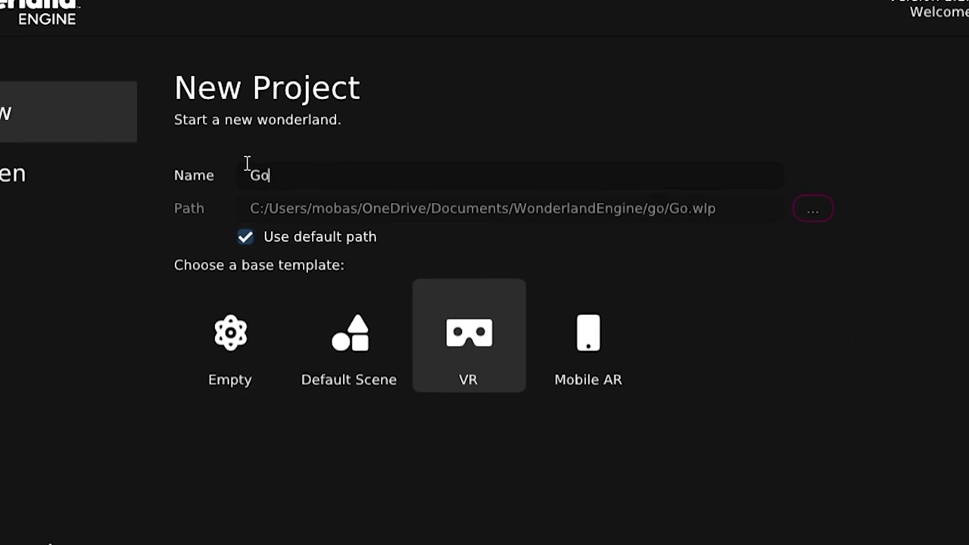
pyautogui.write('-T')
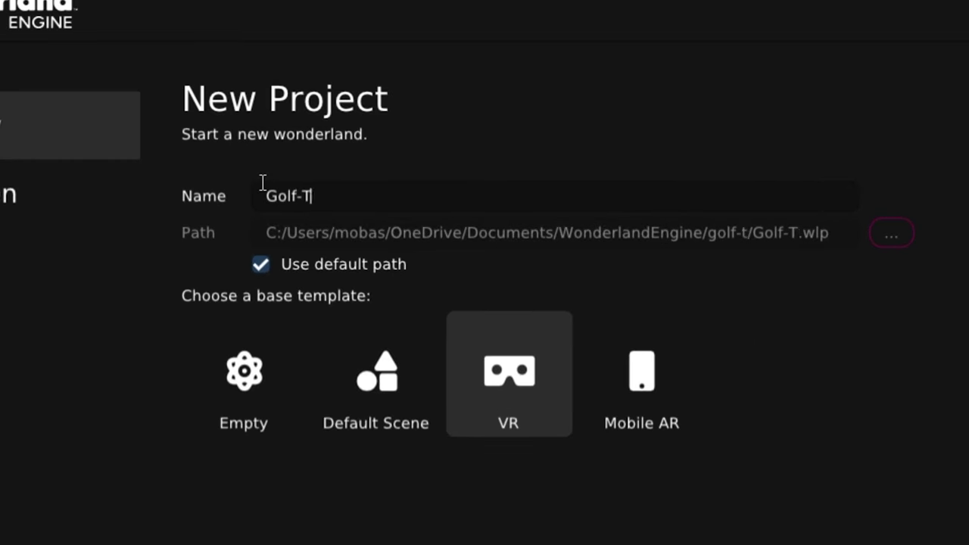
pyautogui.write('utorial')
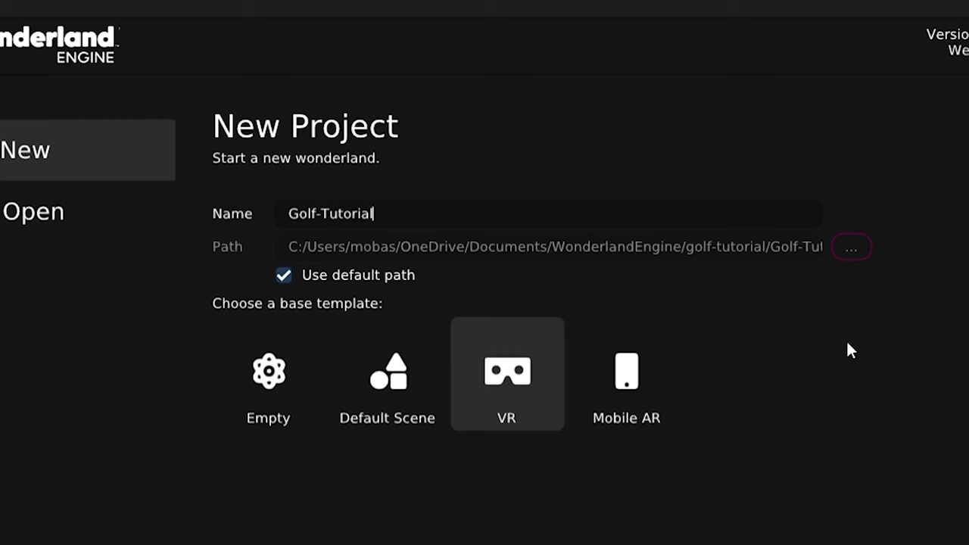
pyautogui.click(371, 275)
pyautogui.click(851, 248)
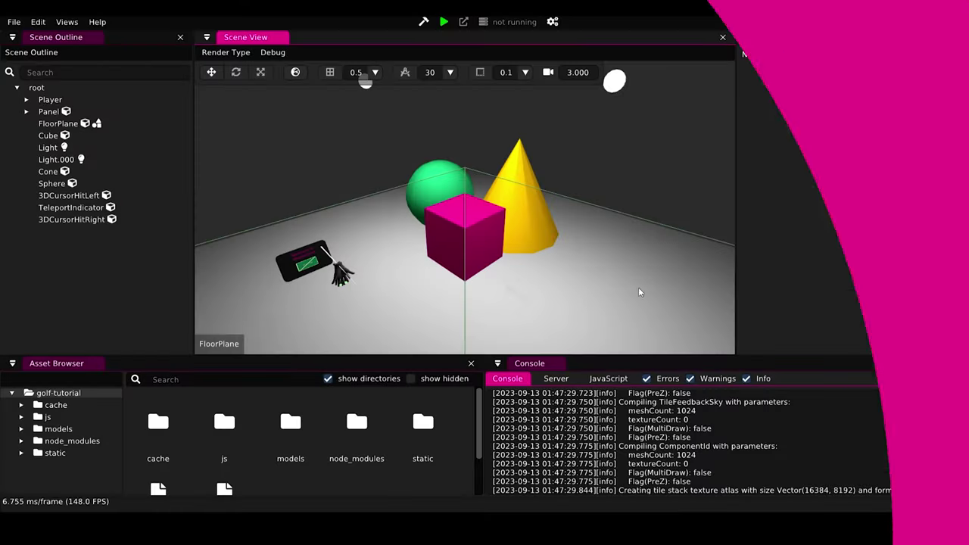
# Set the scene view camera's fly speed to 6.4
pyautogui.moveTo(465, 207); pyautogui.dragTo(573, 186, button='right')
pyautogui.press('w')
pyautogui.press('a')
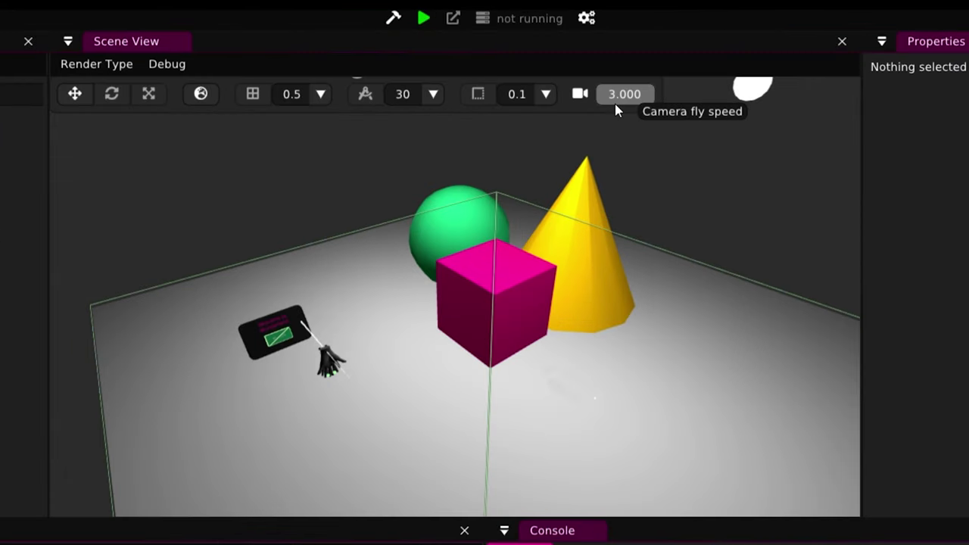
pyautogui.moveTo(627, 107); pyautogui.dragTo(677, 115)
pyautogui.press('a')
pyautogui.moveTo(619, 333); pyautogui.dragTo(619, 361, button='right')
pyautogui.press('d')
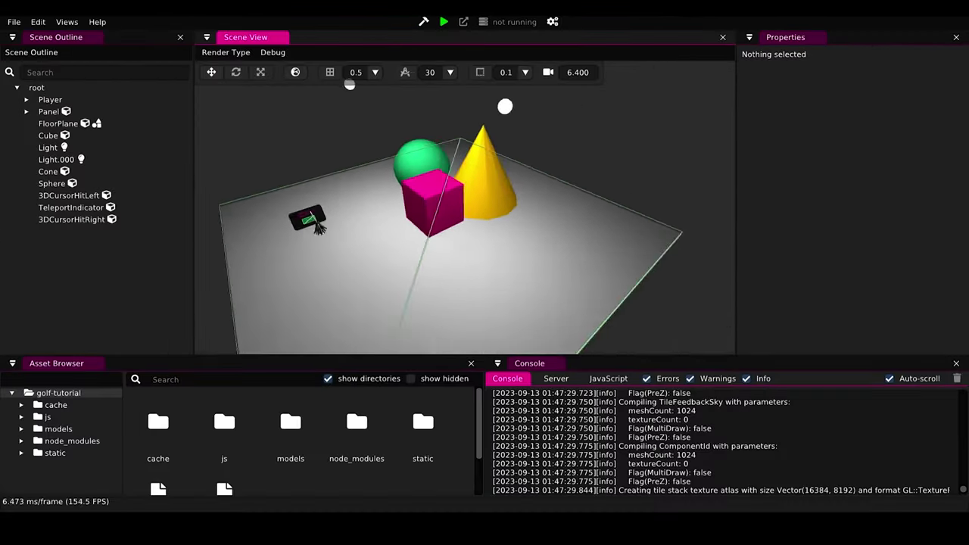
# Select the sphere, cone, cube and floor plane one after another in the scene view
pyautogui.click(471, 226)
pyautogui.click(462, 170)
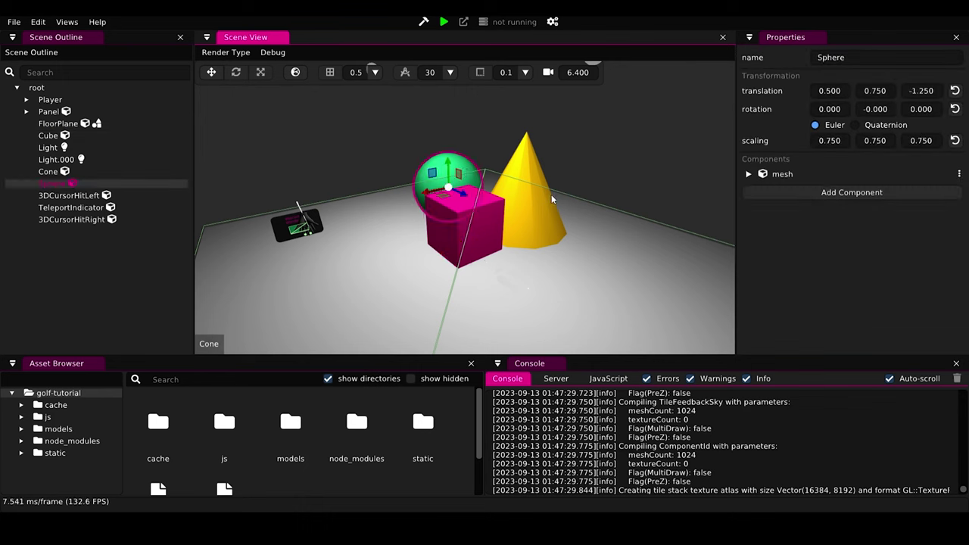
pyautogui.click(564, 206)
pyautogui.click(534, 204)
pyautogui.click(469, 227)
pyautogui.click(321, 246)
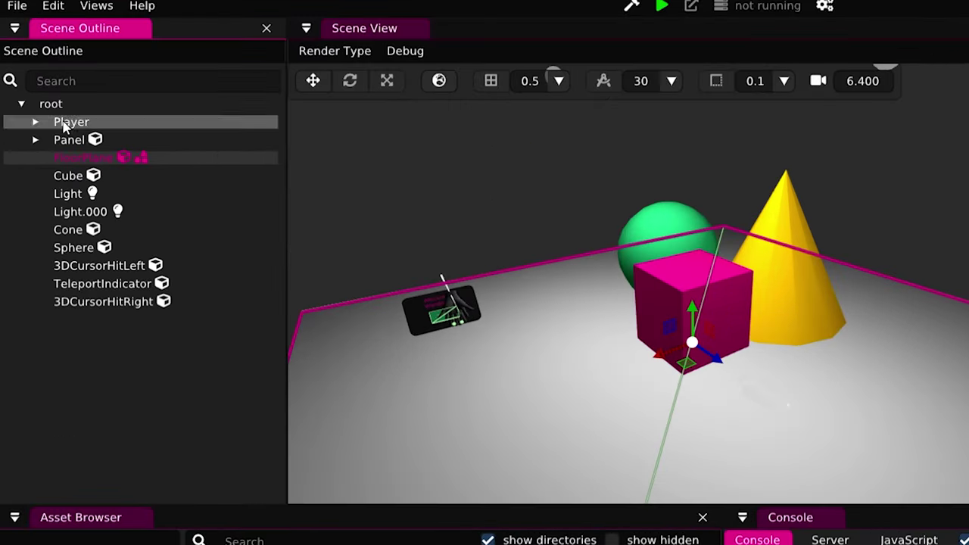
# Select the Cube, Light and Cone in the scene outline, focusing the view on the Light
pyautogui.click(95, 178)
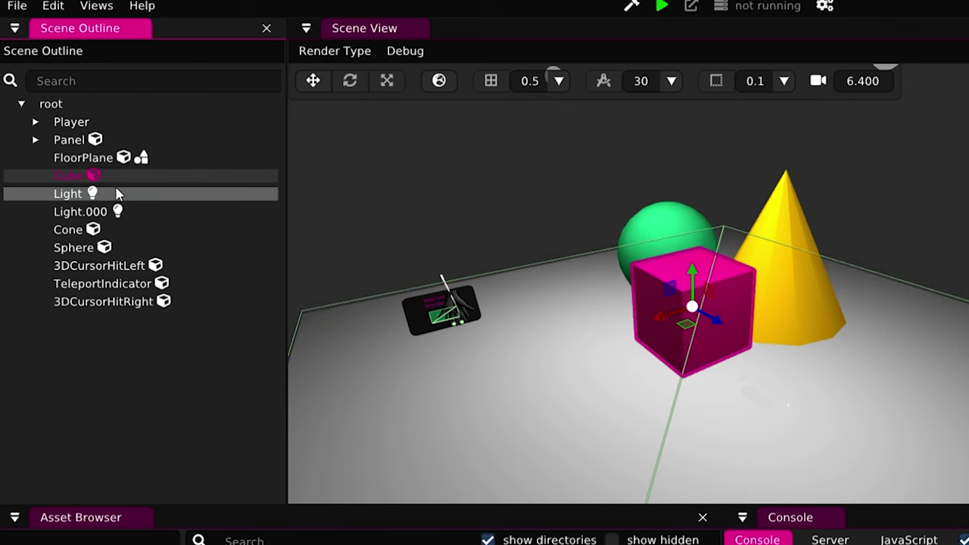
pyautogui.doubleClick(106, 198)
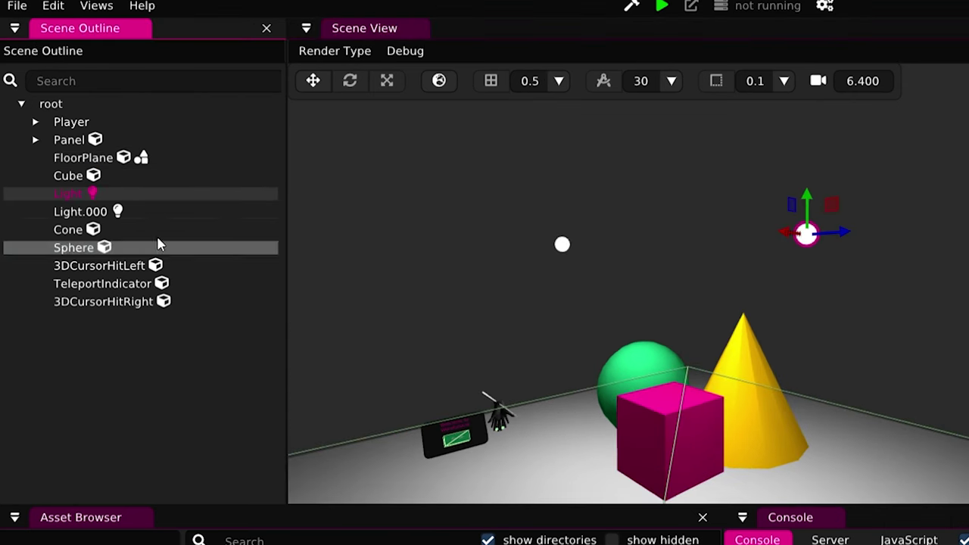
pyautogui.click(76, 229)
pyautogui.moveTo(724, 340); pyautogui.dragTo(706, 284, button='right')
pyautogui.click(702, 242)
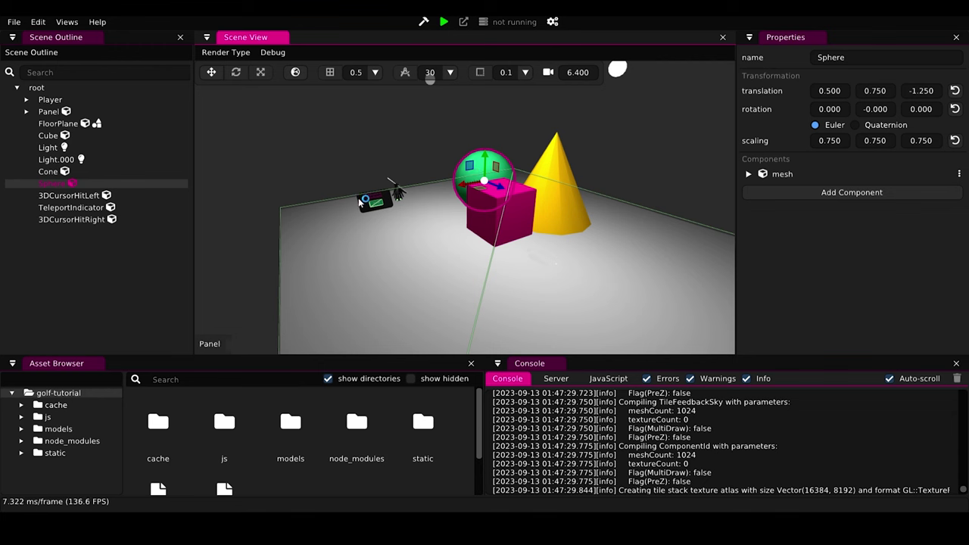
# Focus the view on the Panel object and select its ButtonMesh
pyautogui.click(534, 265)
pyautogui.click(61, 159)
pyautogui.doubleClick(50, 111)
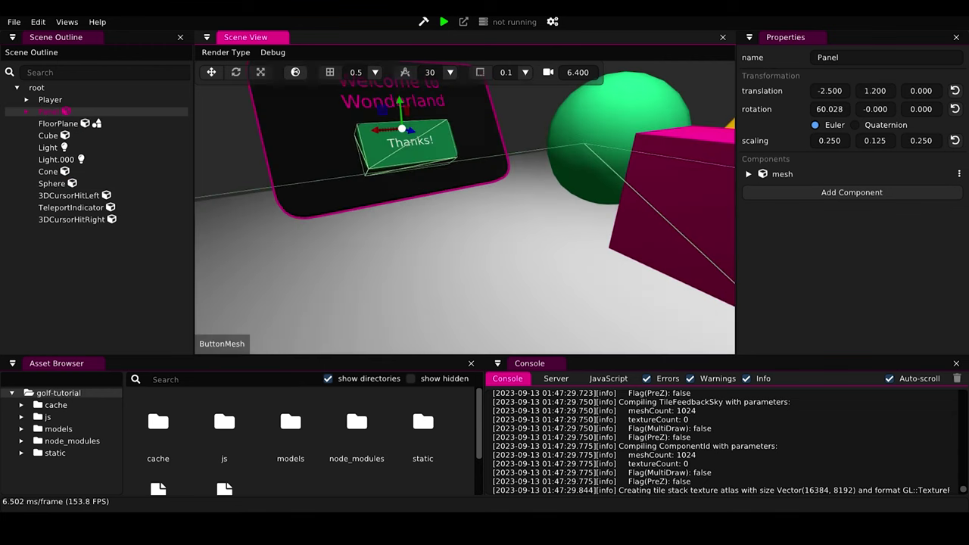
pyautogui.click(429, 194)
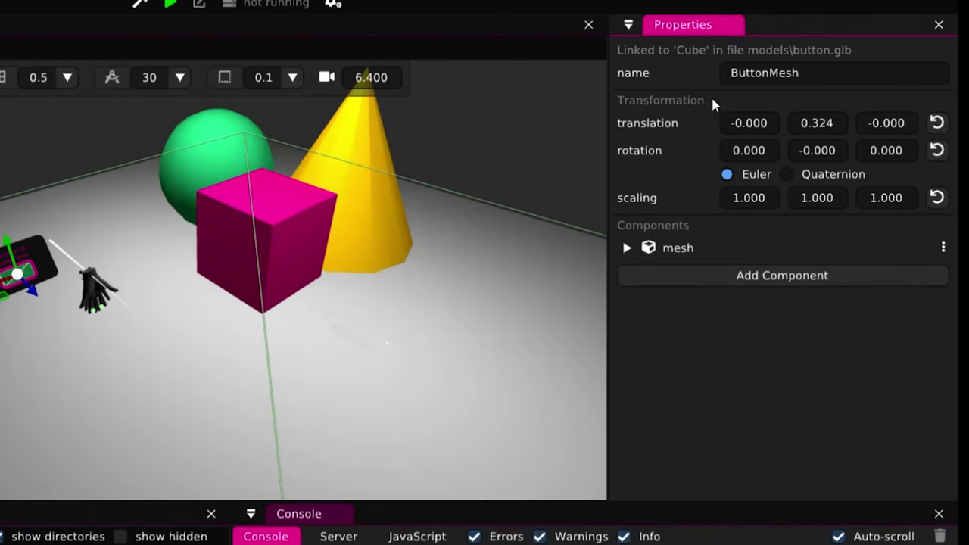
# Select the pink cube and expand its mesh component to examine the mesh and material properties
pyautogui.click(231, 219)
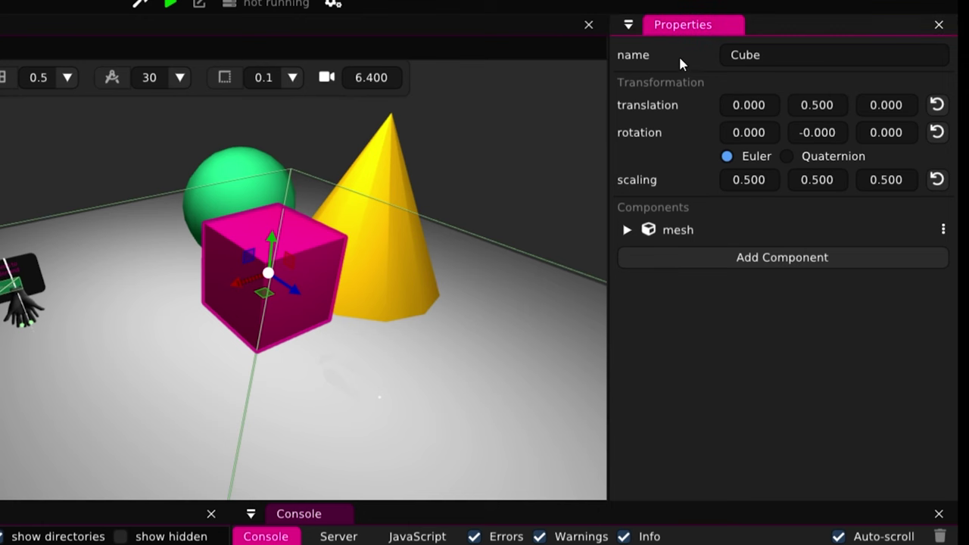
pyautogui.click(705, 231)
pyautogui.scroll(-3, 696, 326)
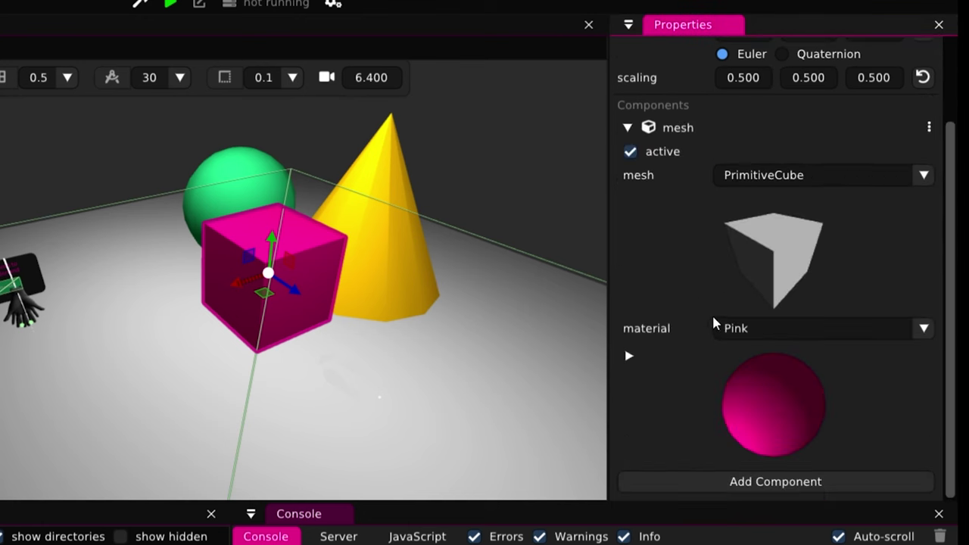
# Try the Yellow material on the cube and restore the Pink material
pyautogui.click(748, 333)
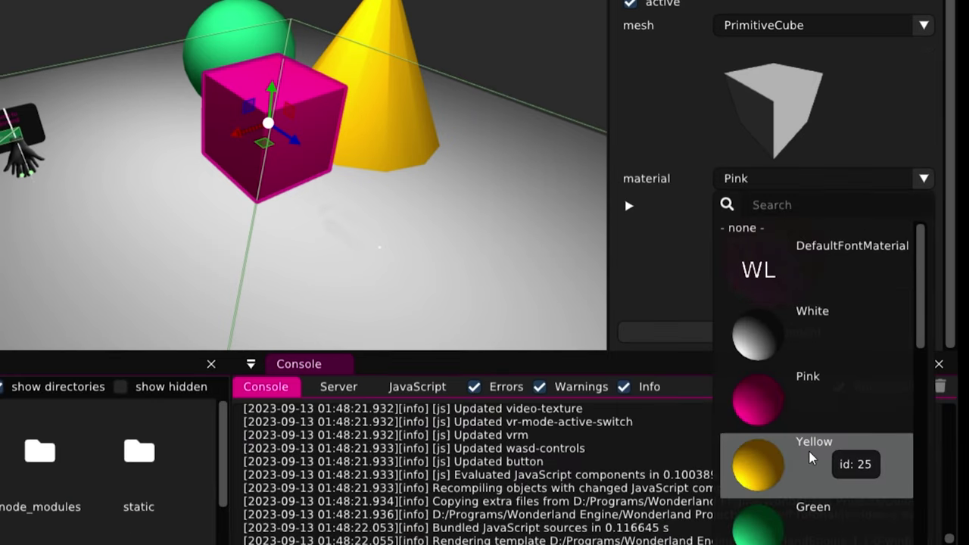
pyautogui.click(818, 447)
pyautogui.click(833, 178)
pyautogui.click(814, 398)
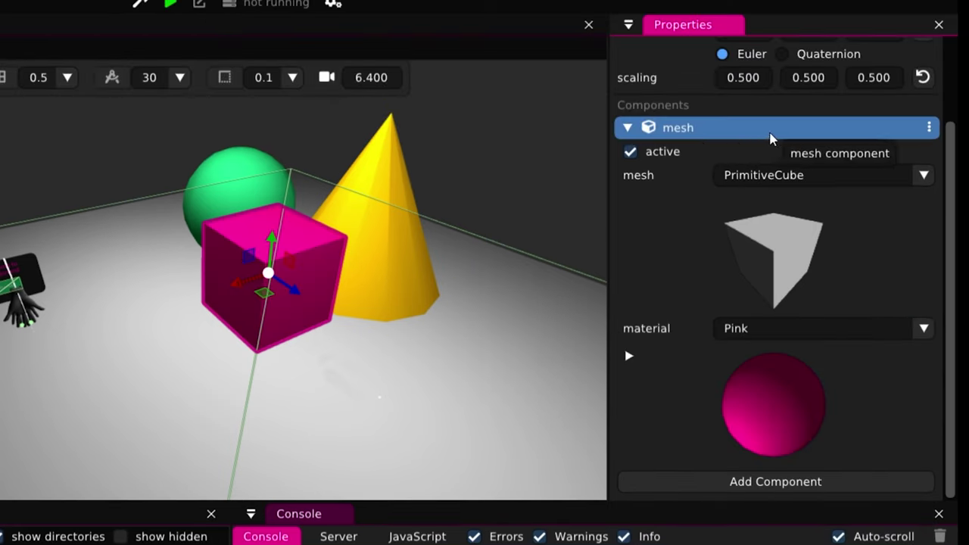
# Try the PrimitiveSphere mesh on the cube and restore the PrimitiveCube mesh
pyautogui.click(795, 176)
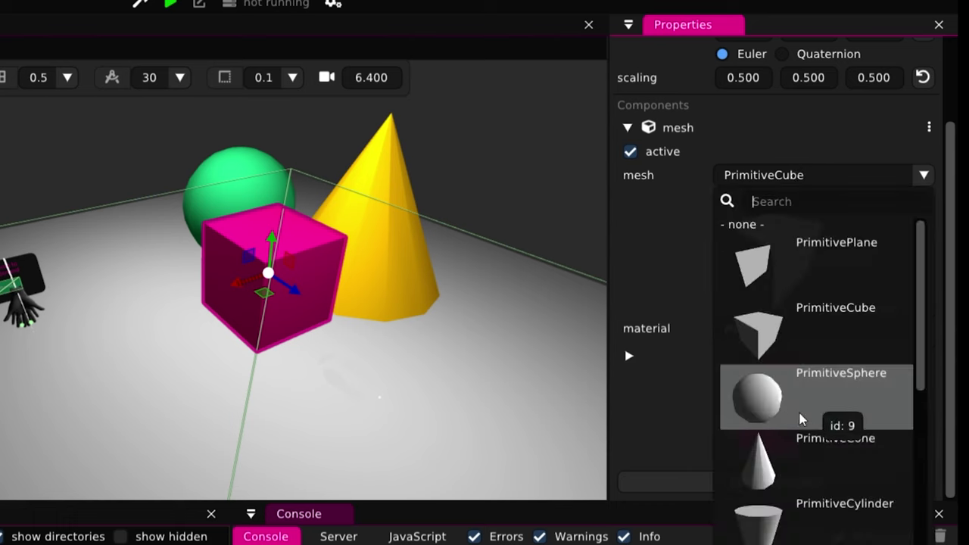
pyautogui.click(799, 417)
pyautogui.click(765, 175)
pyautogui.click(789, 334)
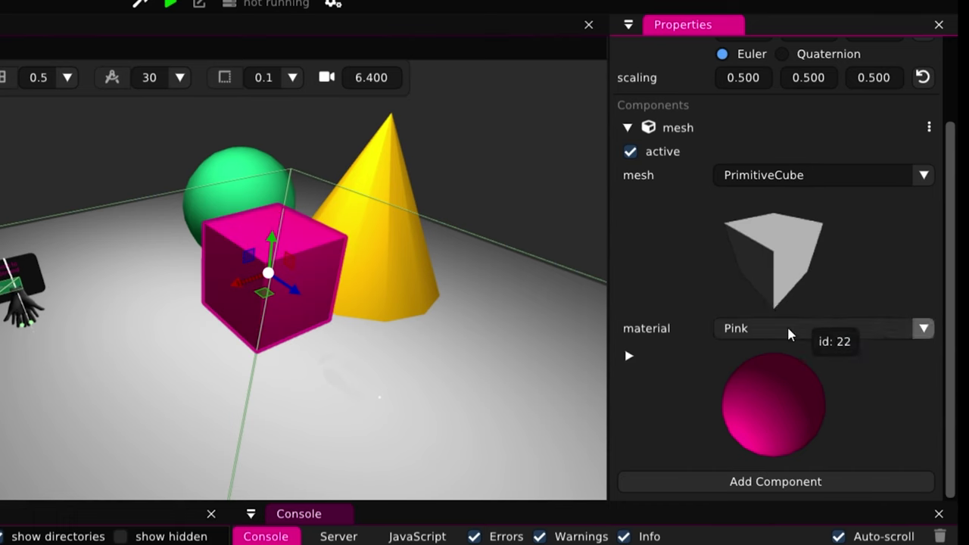
# Set the cube's X translation to 0.1, and undo a trial freehand move of the cube in the scene view
pyautogui.click(678, 127)
pyautogui.moveTo(740, 111)
pyautogui.mouseDown()
pyautogui.moveTo(732, 113)
pyautogui.moveTo(743, 119)
pyautogui.mouseUp()
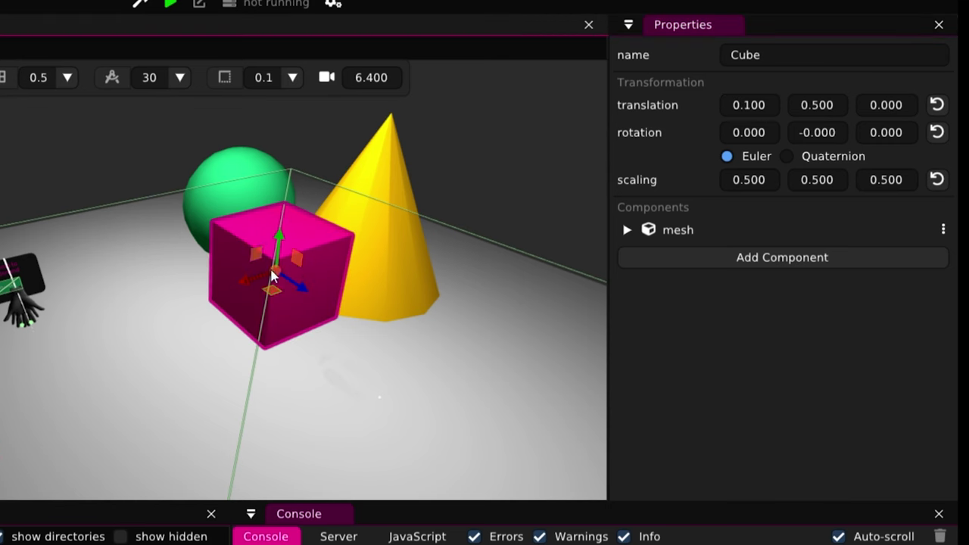
pyautogui.moveTo(267, 282); pyautogui.dragTo(241, 343)
pyautogui.hotkey('ctrl', 'z')
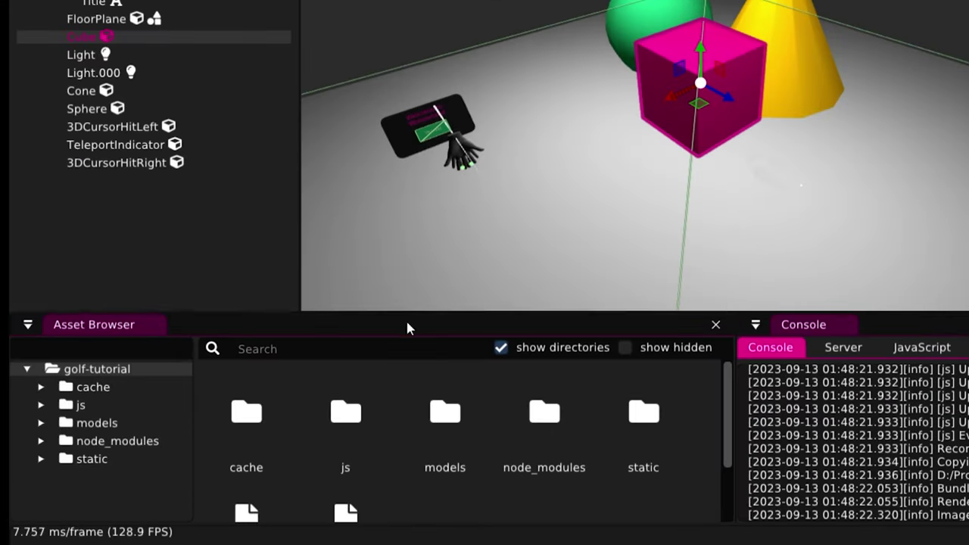
# Browse the golf-tutorial project's folders and files in the asset browser
pyautogui.click(407, 323)
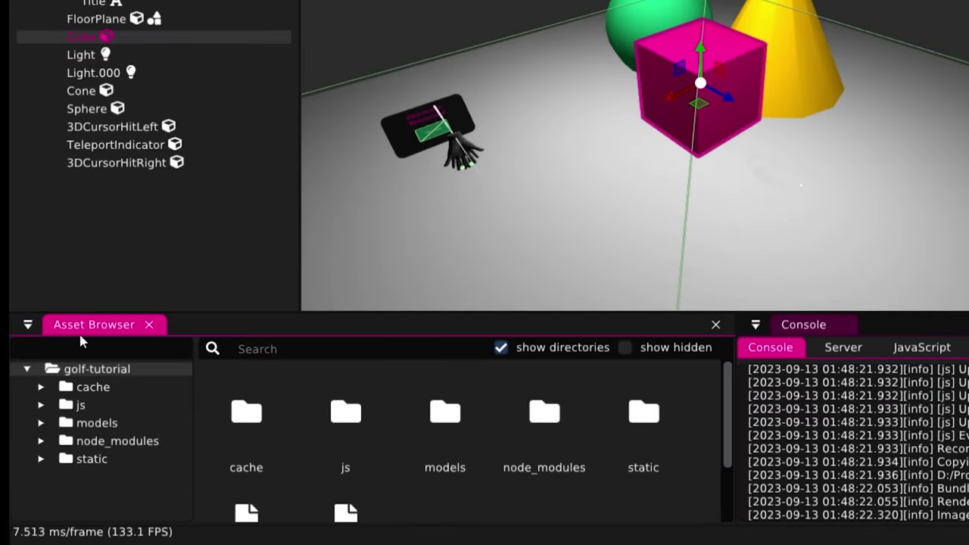
pyautogui.scroll(-1, 384, 440)
pyautogui.scroll(1, 365, 428)
pyautogui.doubleClick(356, 420)
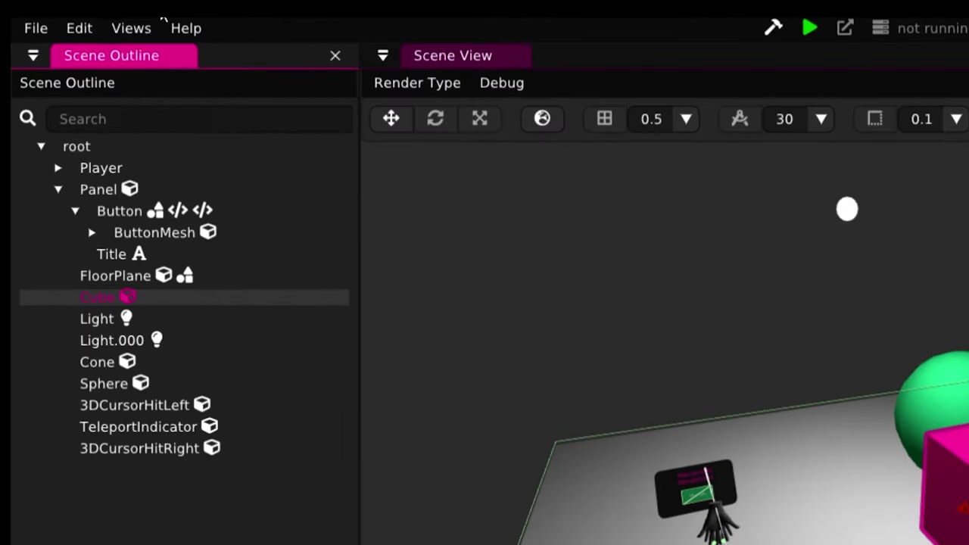
# Open the project settings and enable Sky in the Rendering settings
pyautogui.click(133, 32)
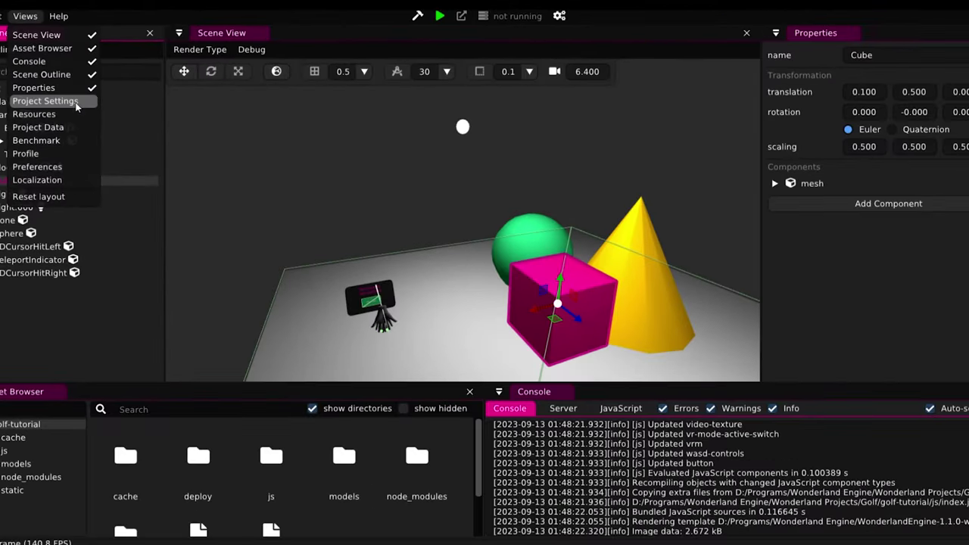
pyautogui.click(46, 101)
pyautogui.scroll(-5, 944, 302)
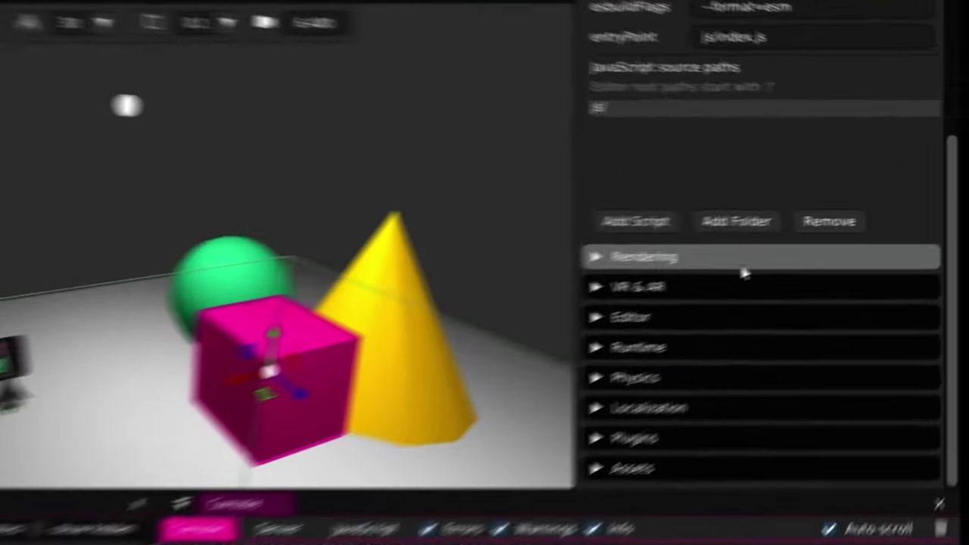
pyautogui.click(878, 228)
pyautogui.scroll(-2, 811, 424)
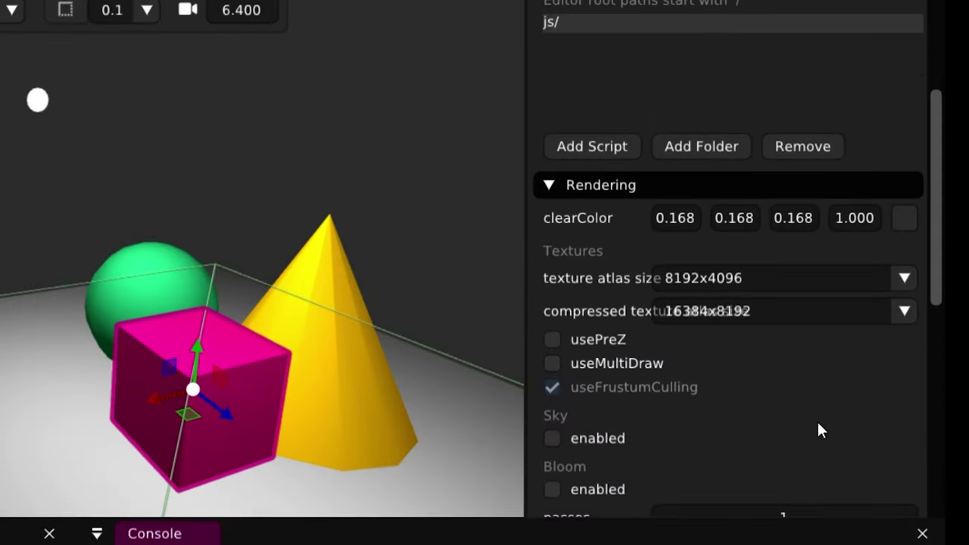
pyautogui.scroll(-1, 580, 318)
pyautogui.moveTo(565, 287)
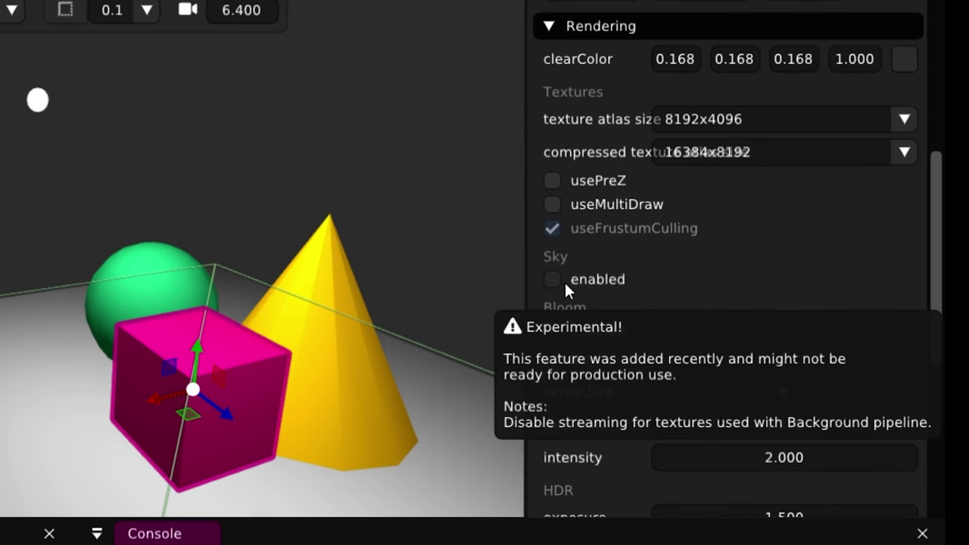
pyautogui.click(559, 282)
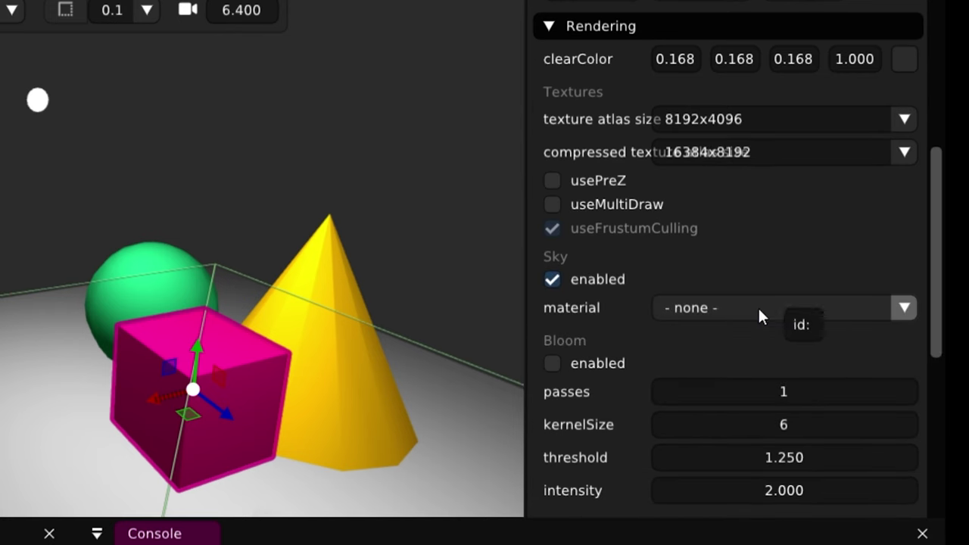
# Look through the materials available for the sky without assigning one
pyautogui.click(904, 307)
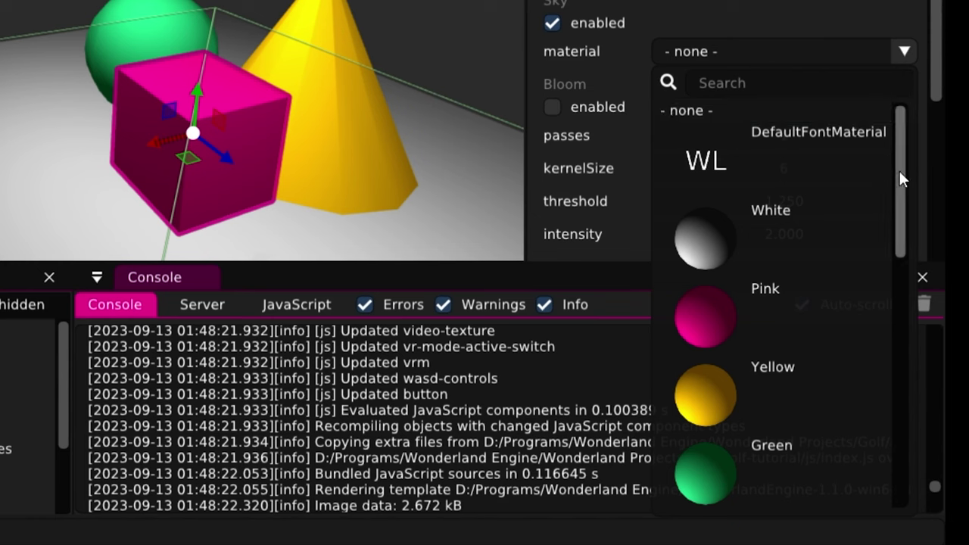
pyautogui.moveTo(900, 171); pyautogui.dragTo(900, 130)
pyautogui.click(903, 51)
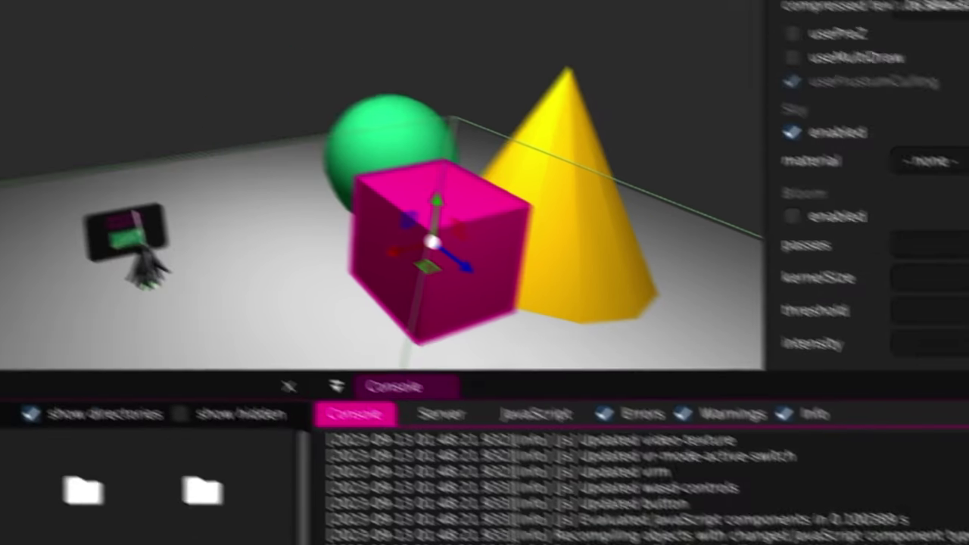
# Open the Resources view and examine the project's list of meshes
pyautogui.click(127, 30)
pyautogui.click(140, 194)
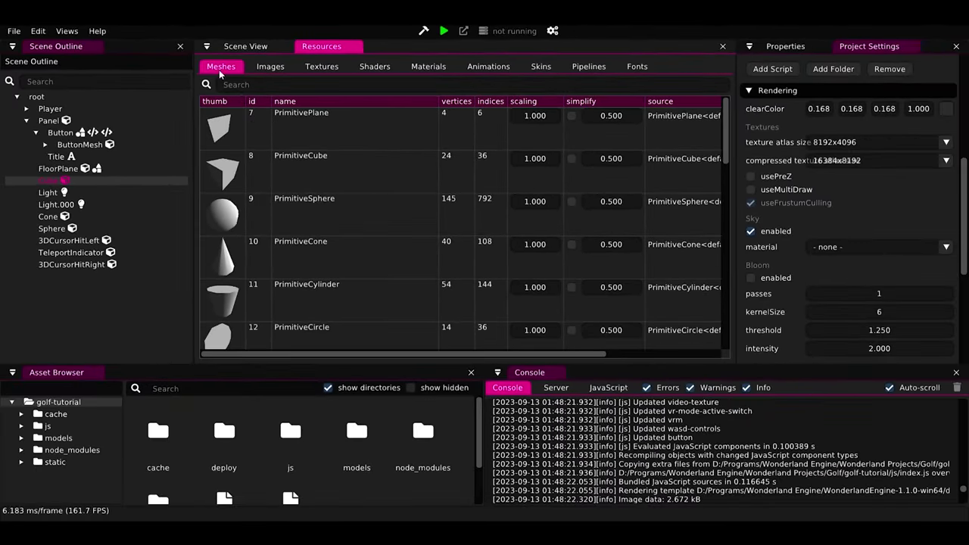
pyautogui.scroll(-10, 227, 152)
pyautogui.scroll(2, 295, 181)
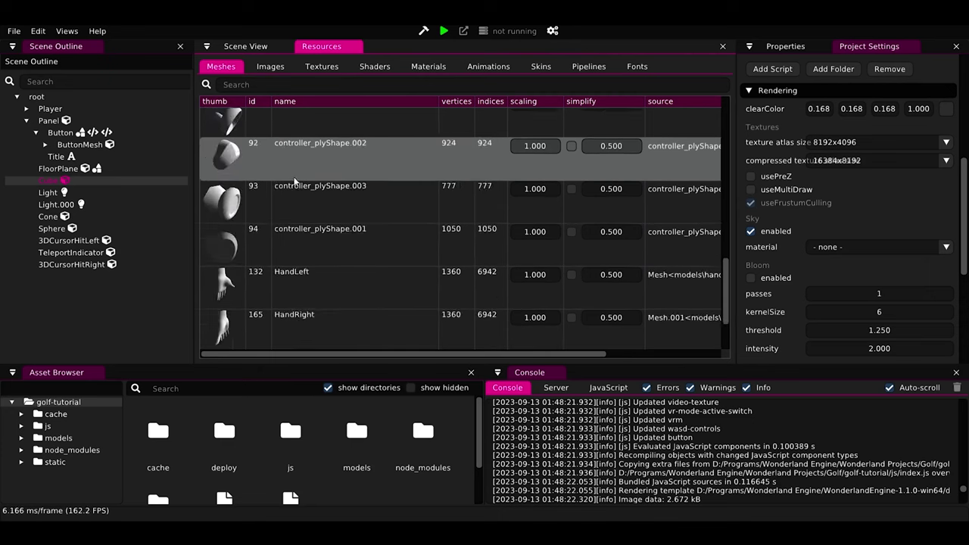
pyautogui.scroll(5, 294, 182)
# Look through the project's image, texture, shader and material resources
pyautogui.click(271, 67)
pyautogui.click(324, 68)
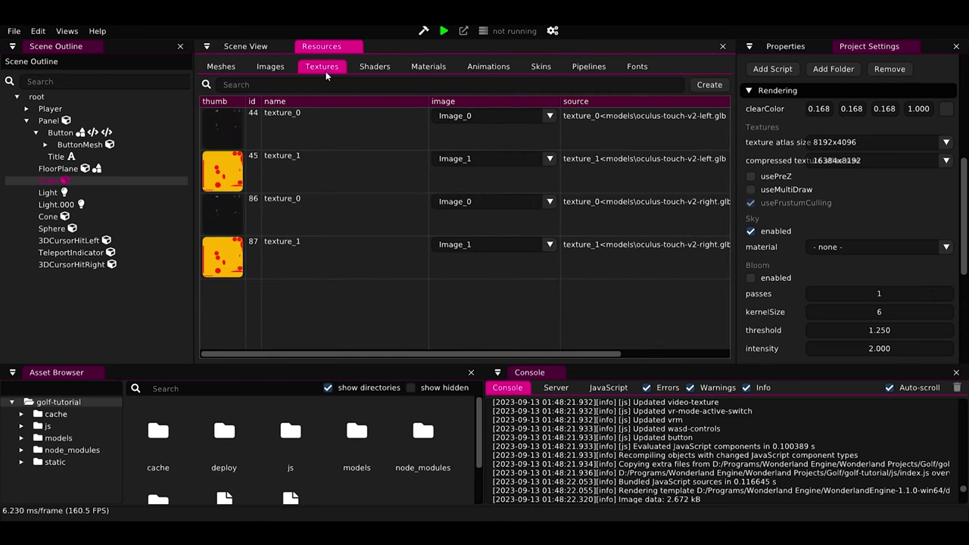
pyautogui.click(375, 67)
pyautogui.click(429, 66)
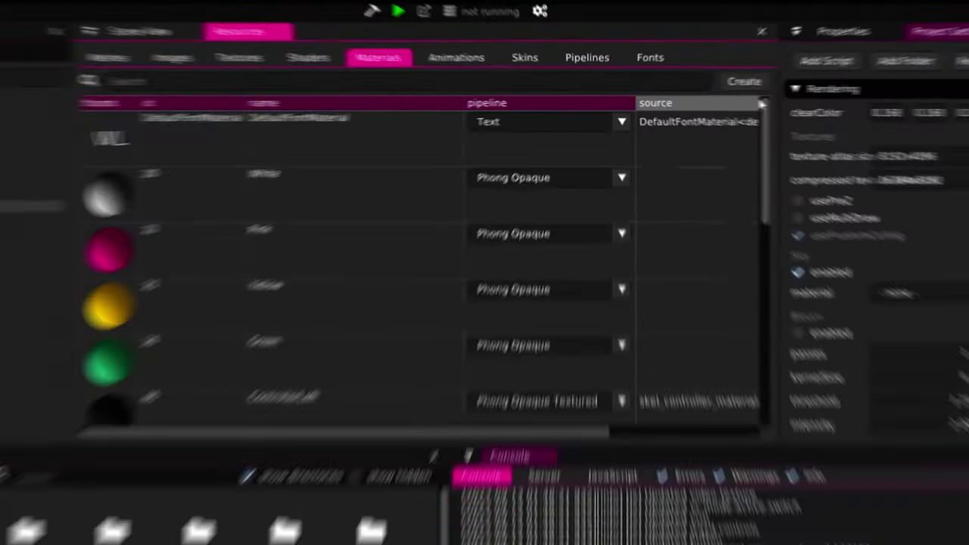
# Create a new material in the project's material resources and name it Sky
pyautogui.moveTo(842, 137); pyautogui.dragTo(826, 526)
pyautogui.click(364, 318)
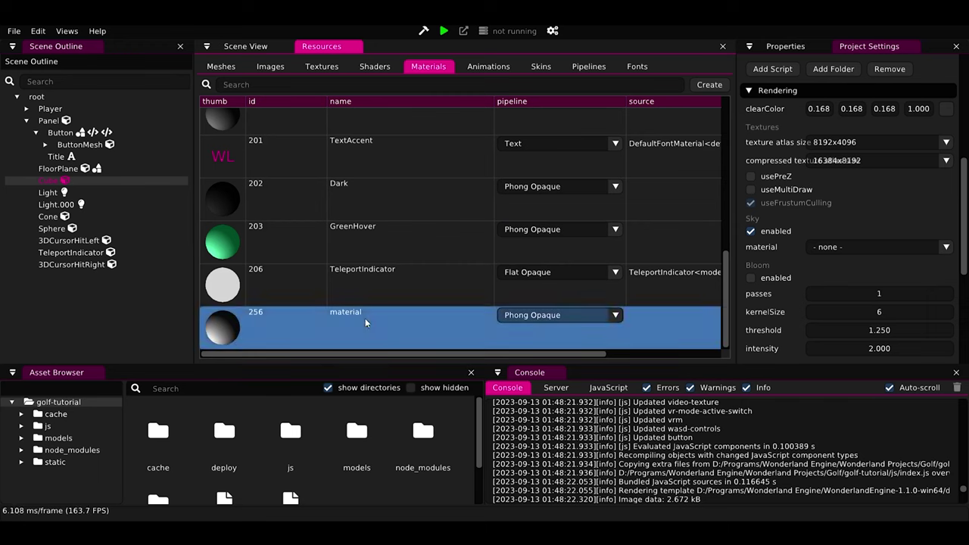
pyautogui.doubleClick(341, 315)
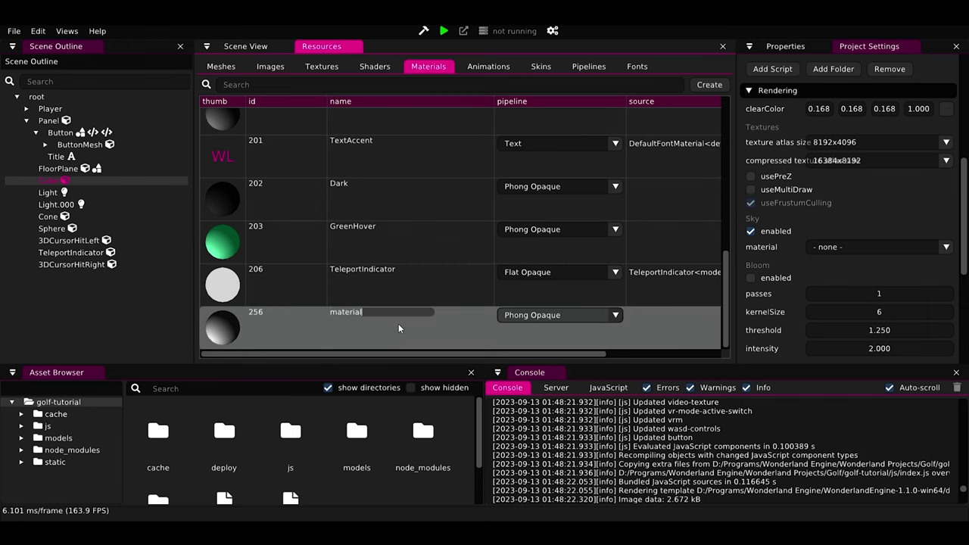
pyautogui.write('Sky')
pyautogui.press('Return')
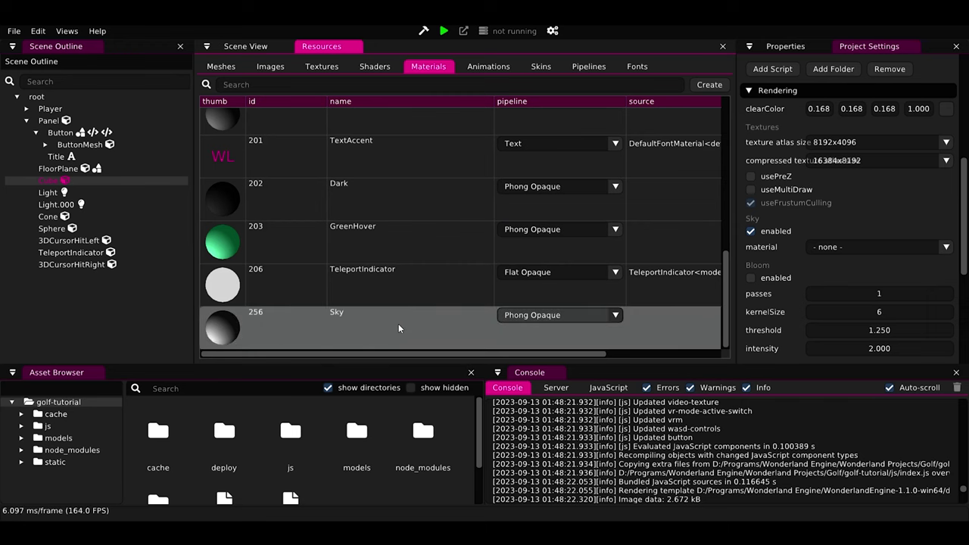
# Set the pipeline of the Sky material to Sky
pyautogui.click(522, 311)
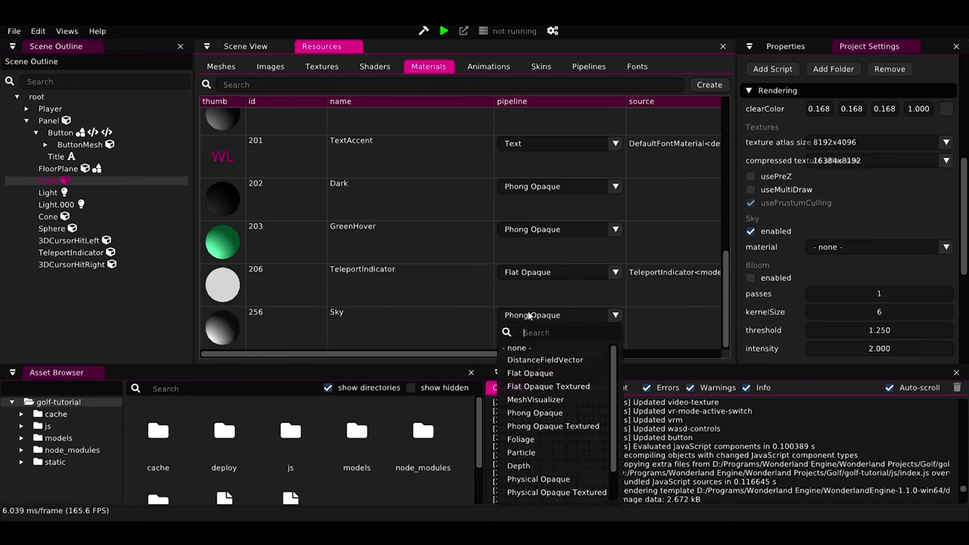
pyautogui.scroll(-3, 558, 413)
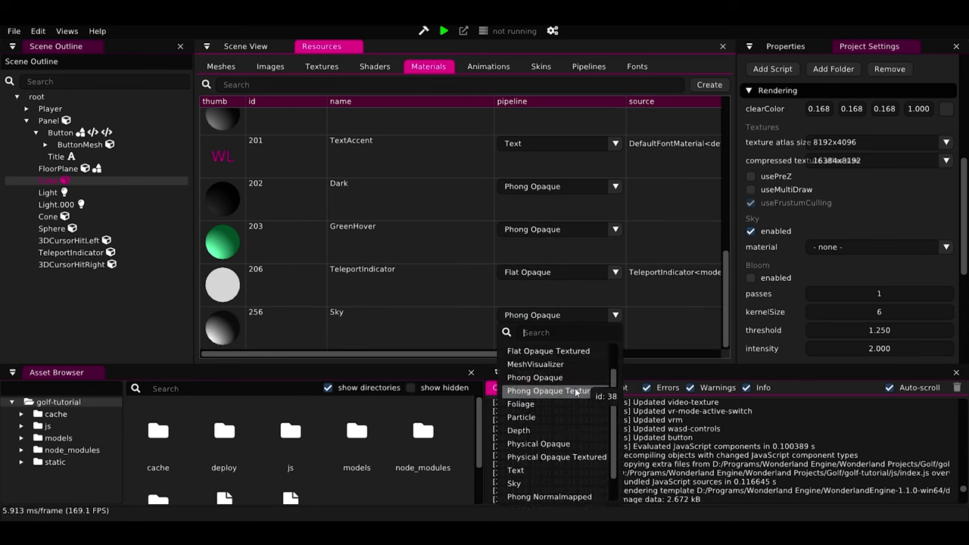
pyautogui.click(514, 456)
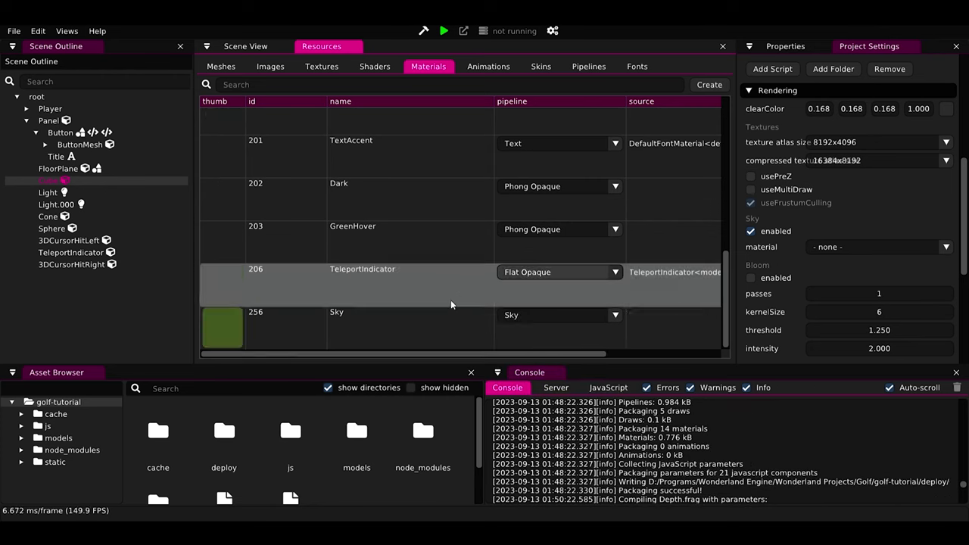
# Open the pipeline resources and examine the features and settings of the Sky pipeline
pyautogui.click(587, 69)
pyautogui.scroll(-3, 401, 324)
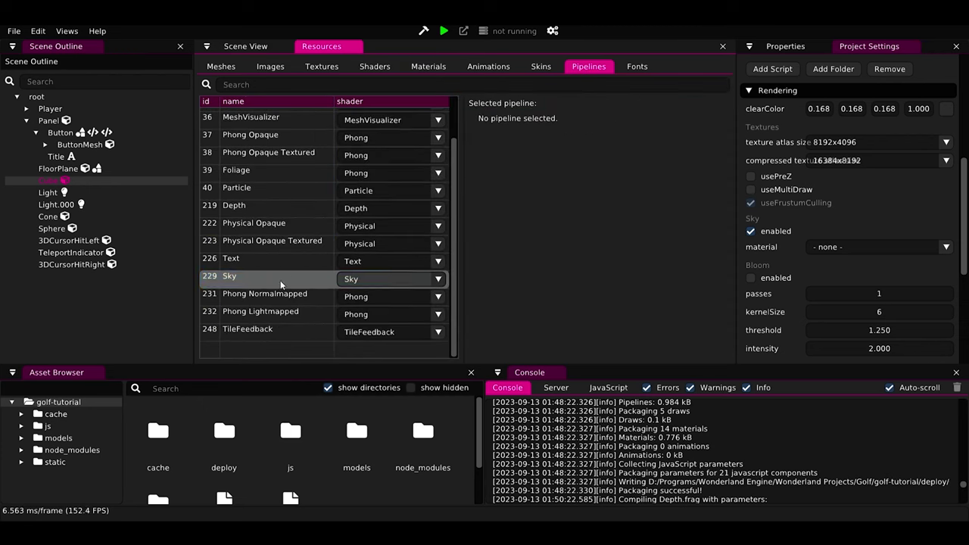
pyautogui.click(338, 279)
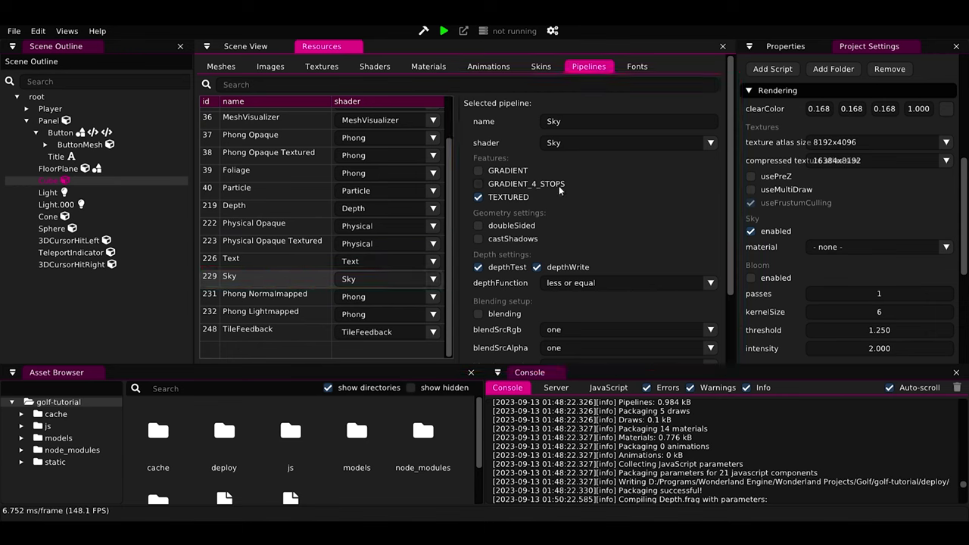
# Assign the Sky material as the sky material in the project's Rendering settings
pyautogui.click(838, 219)
pyautogui.click(872, 258)
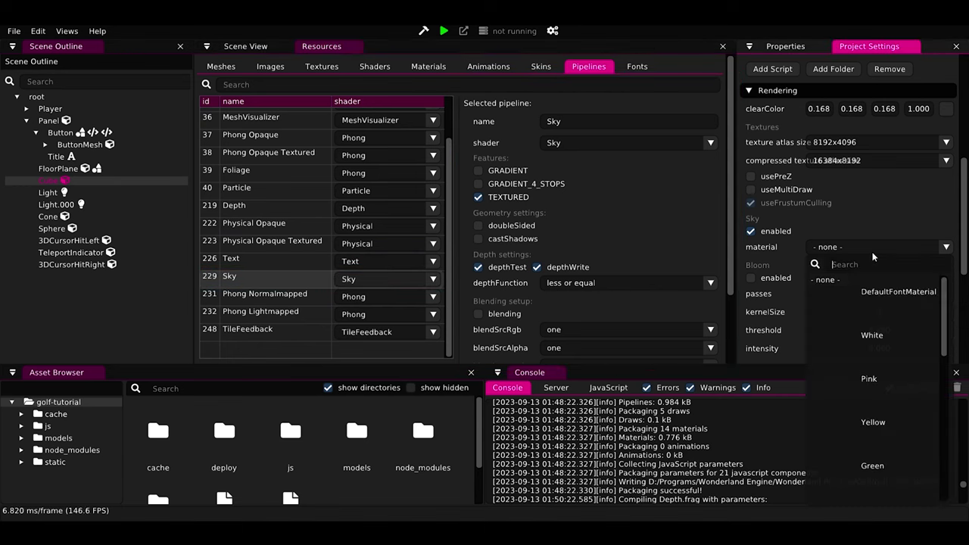
pyautogui.write('sky')
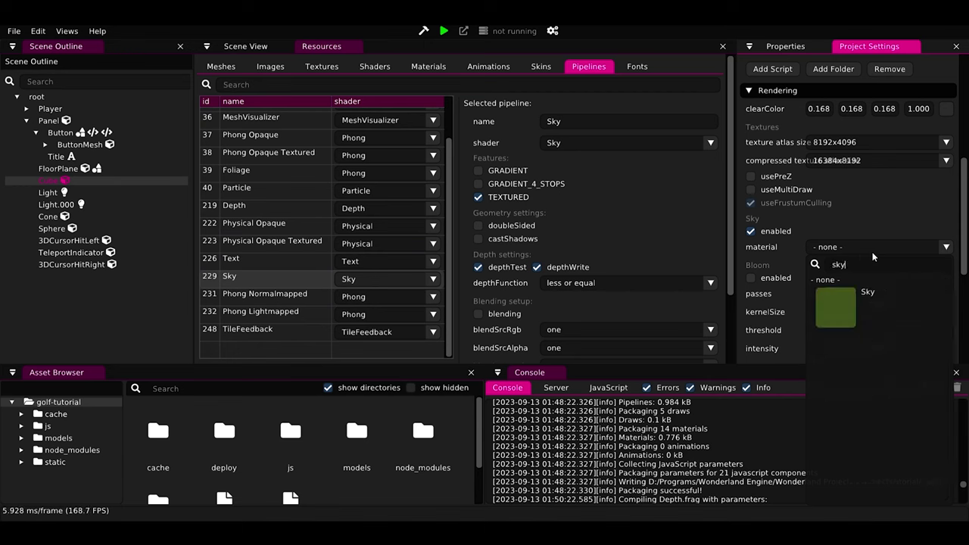
pyautogui.click(855, 312)
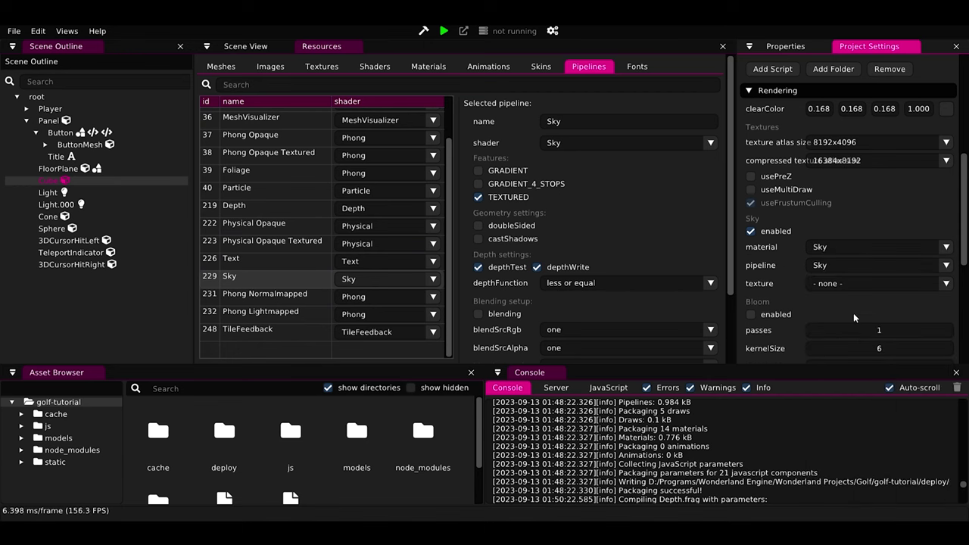
# Check how the sky looks in the 3D scene with no texture assigned
pyautogui.click(493, 220)
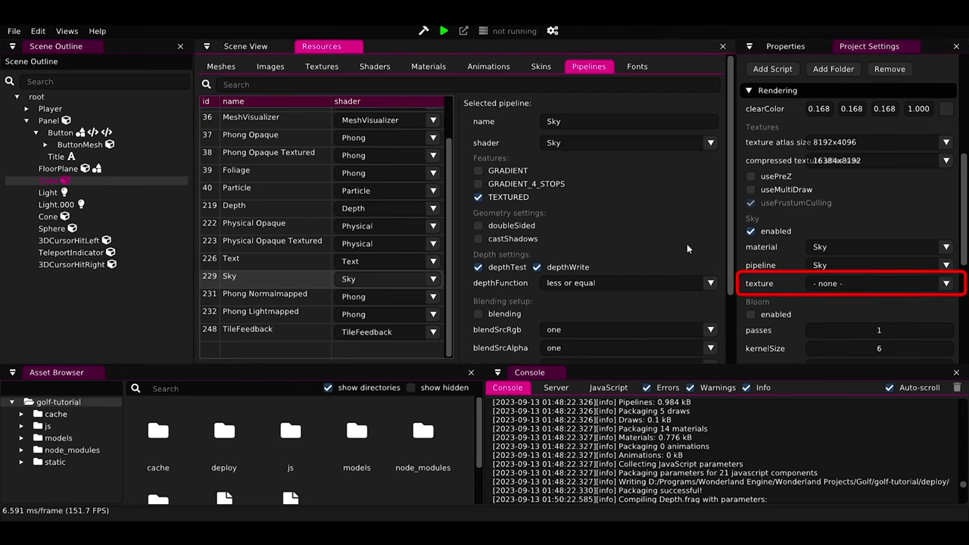
pyautogui.click(246, 46)
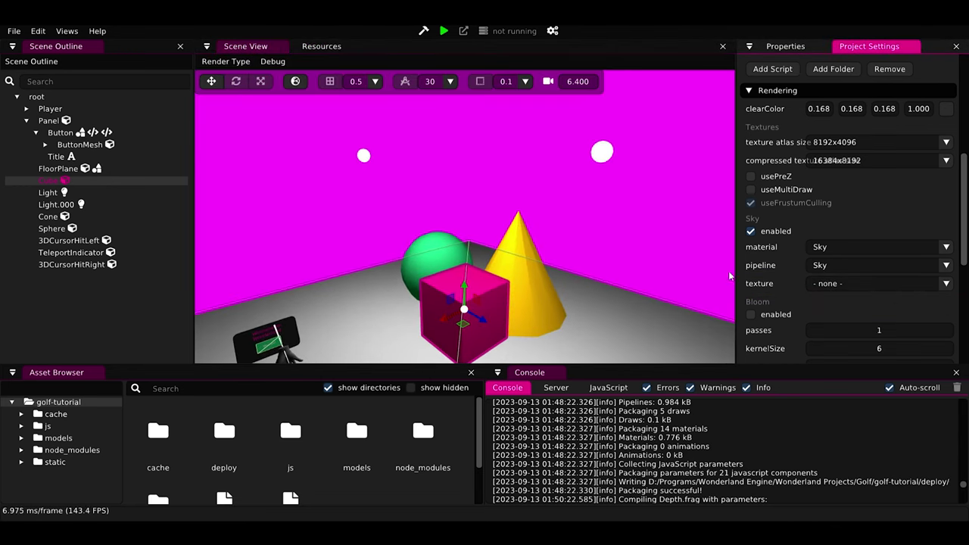
pyautogui.click(729, 271)
# Replace the Sky pipeline's TEXTURED feature with GRADIENT and view the sky in the 3D scene
pyautogui.click(315, 47)
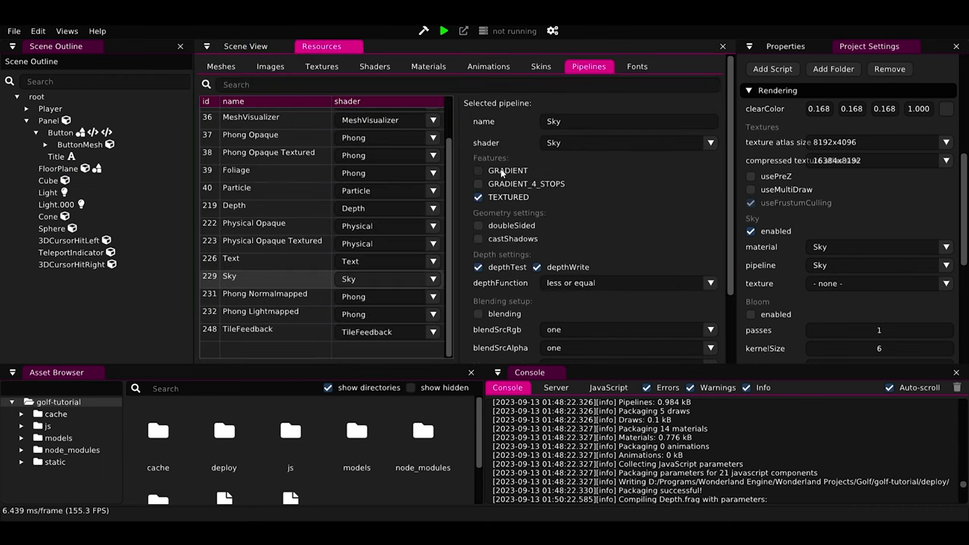
pyautogui.click(478, 197)
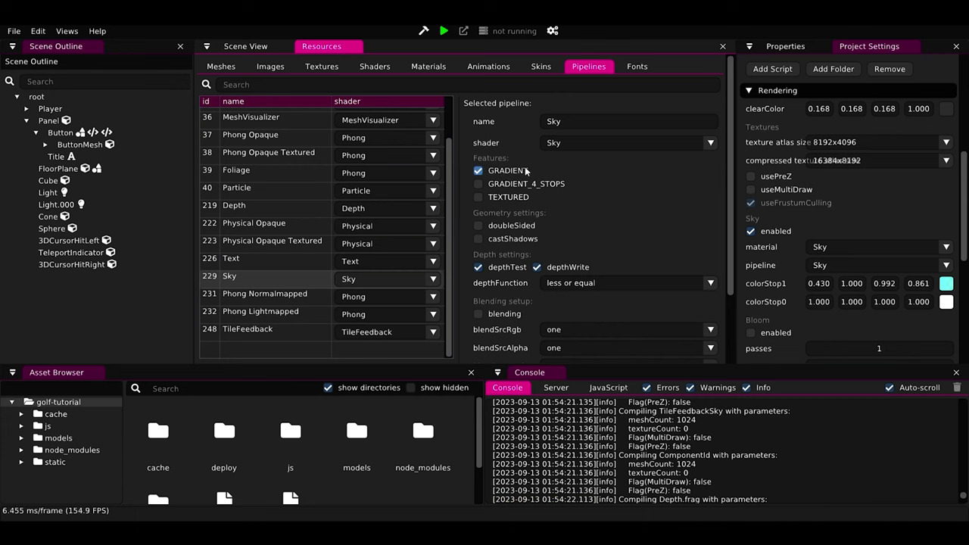
pyautogui.click(250, 46)
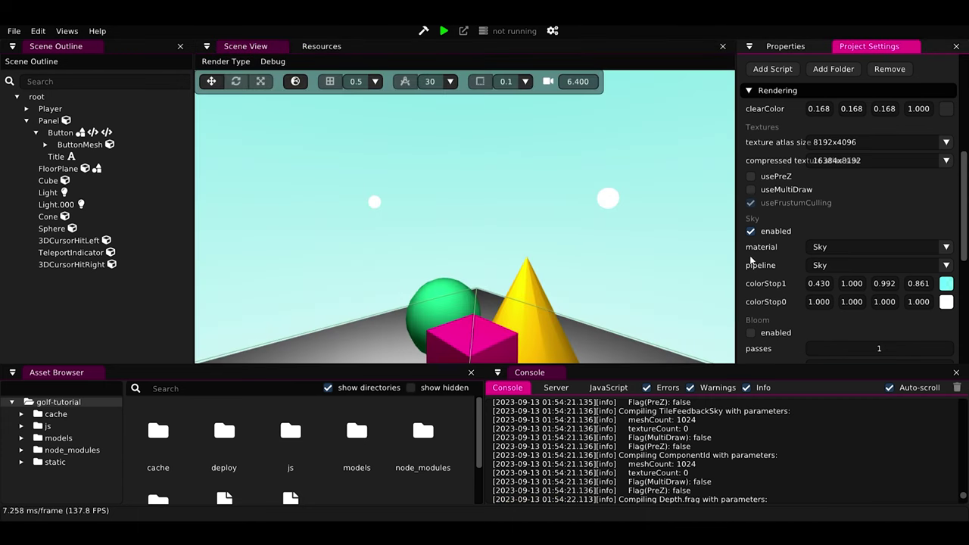
pyautogui.moveTo(615, 299)
pyautogui.mouseDown(button='right')
pyautogui.moveTo(681, 194)
pyautogui.moveTo(723, 314)
pyautogui.moveTo(606, 301)
pyautogui.mouseUp(button='right')
# Adjust the shade and hue of the sky gradient's colorStop1 colour
pyautogui.click(946, 283)
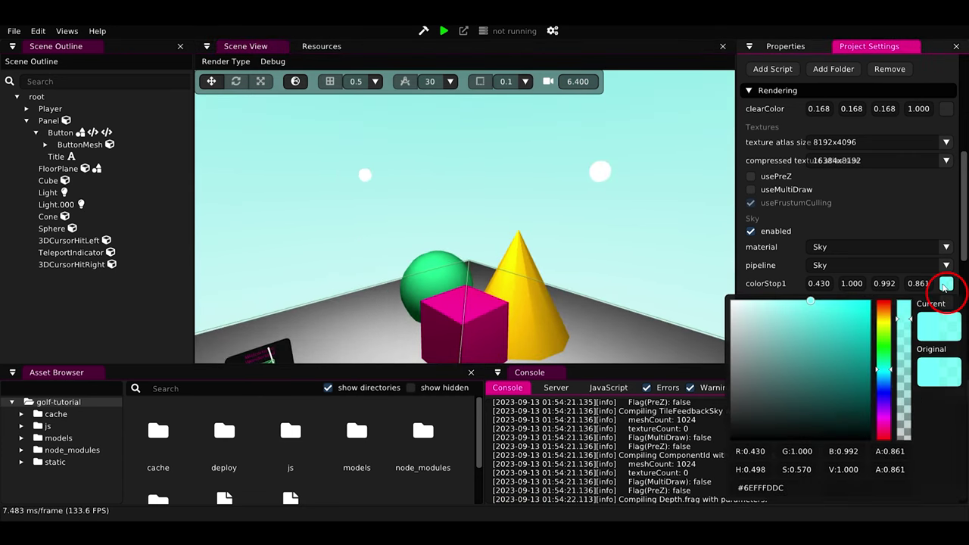
pyautogui.moveTo(809, 306)
pyautogui.mouseDown()
pyautogui.moveTo(794, 300)
pyautogui.moveTo(841, 279)
pyautogui.moveTo(814, 288)
pyautogui.mouseUp()
pyautogui.moveTo(884, 303); pyautogui.dragTo(895, 365)
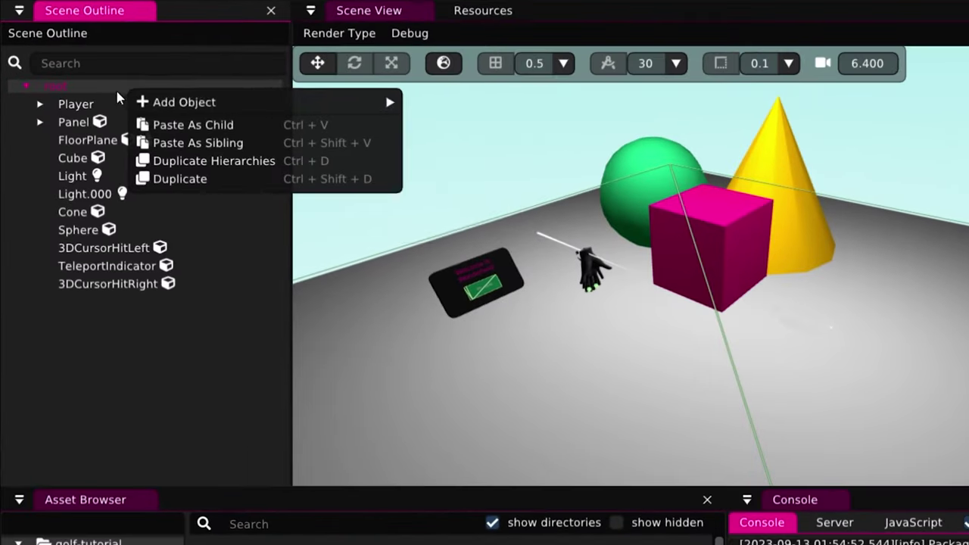
# Add a mesh object named GolfClub under the root and give it the PrimitiveCylinder mesh
pyautogui.moveTo(138, 104)
pyautogui.click(421, 138)
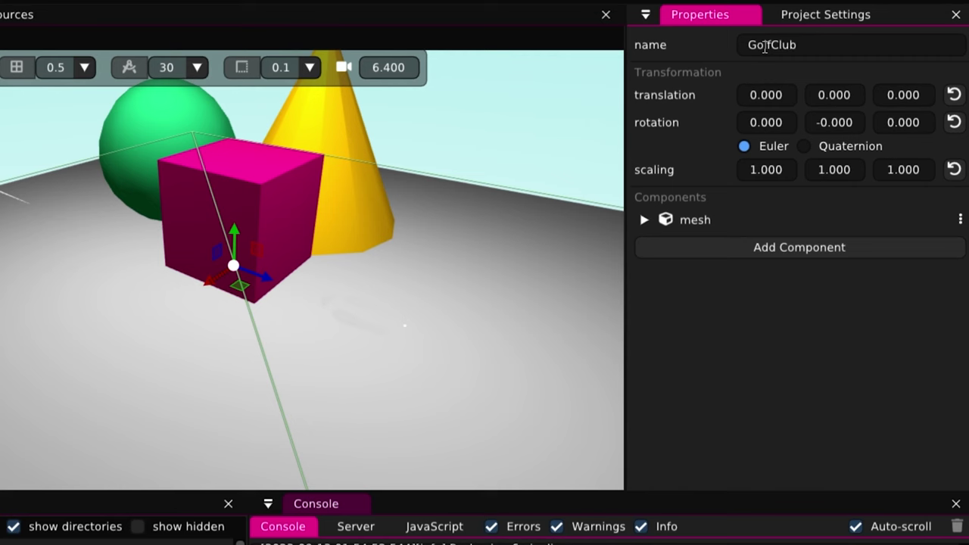
pyautogui.click(679, 221)
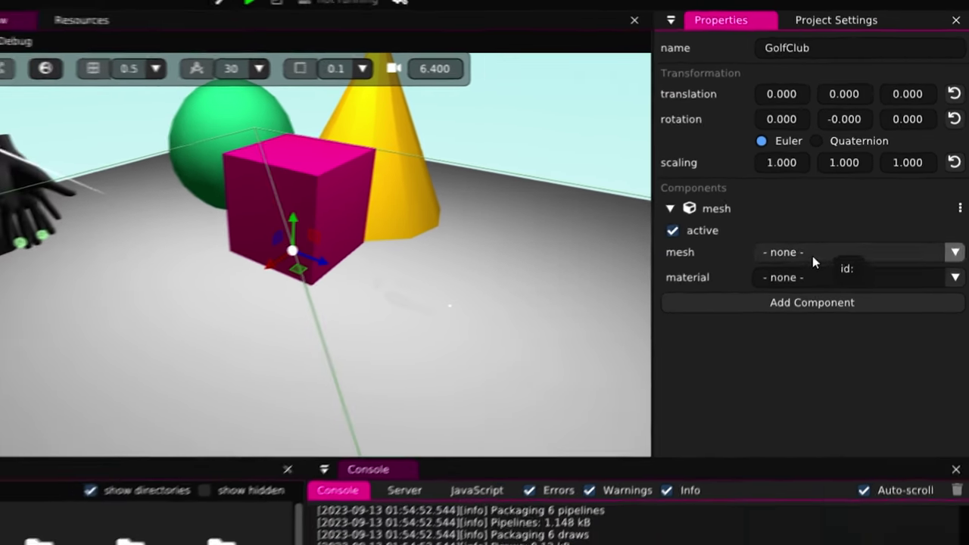
pyautogui.click(801, 268)
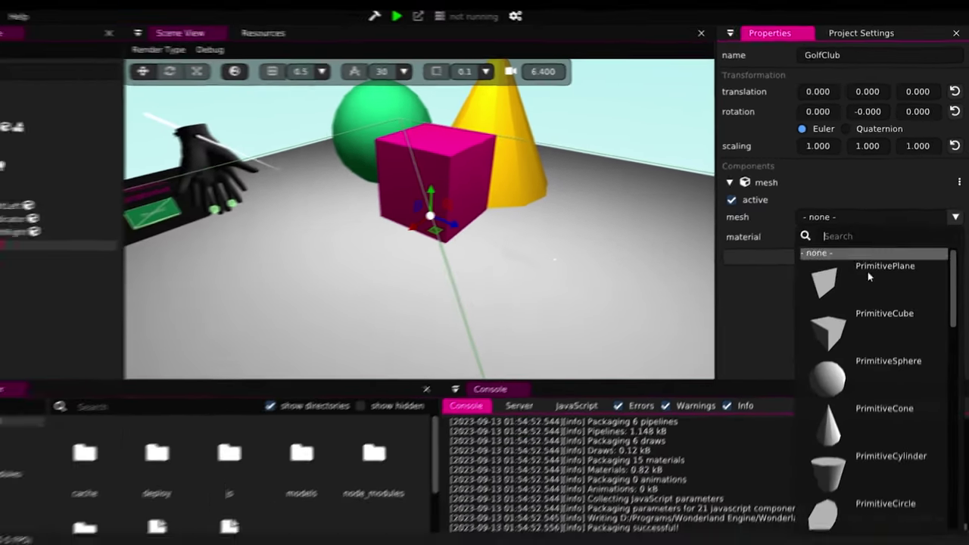
pyautogui.click(883, 439)
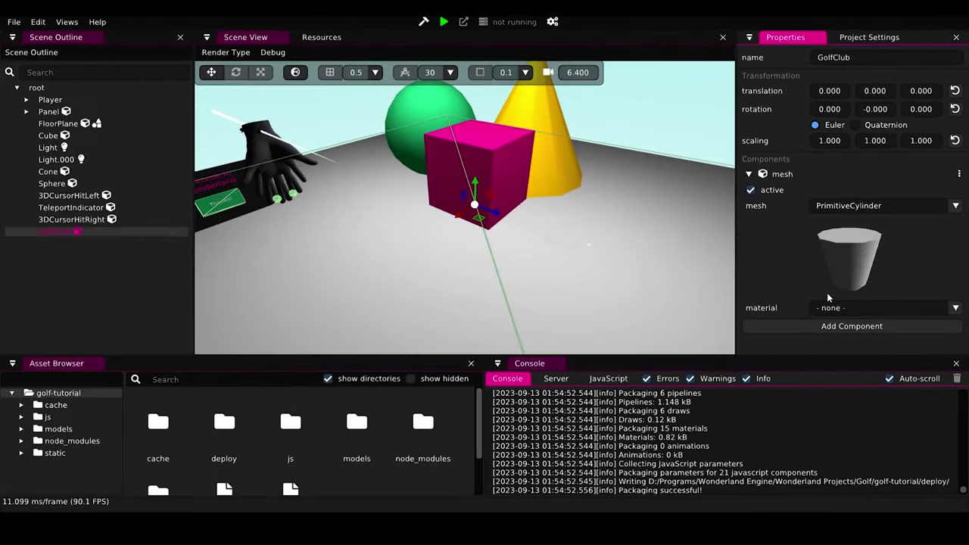
# Assign the Dark material to the GolfClub cylinder
pyautogui.click(849, 306)
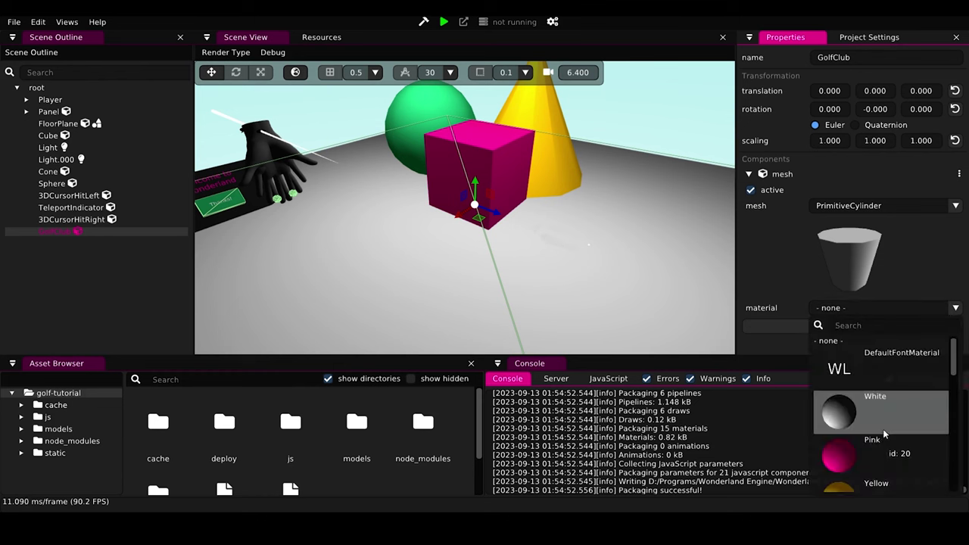
pyautogui.scroll(-5, 883, 429)
pyautogui.scroll(-5, 906, 438)
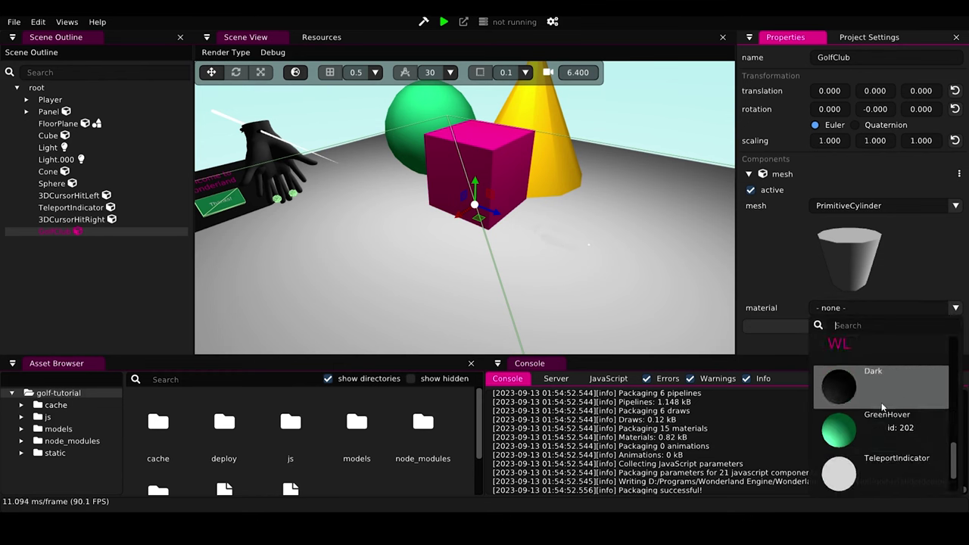
pyautogui.click(884, 401)
# Move GolfClub beside the welcome panel at about -2.141, 1.395, 0 and scale it to a thin shaft of 0.020, 0.800, 0.020
pyautogui.moveTo(545, 250); pyautogui.dragTo(515, 250, button='right')
pyautogui.moveTo(486, 217); pyautogui.dragTo(445, 278)
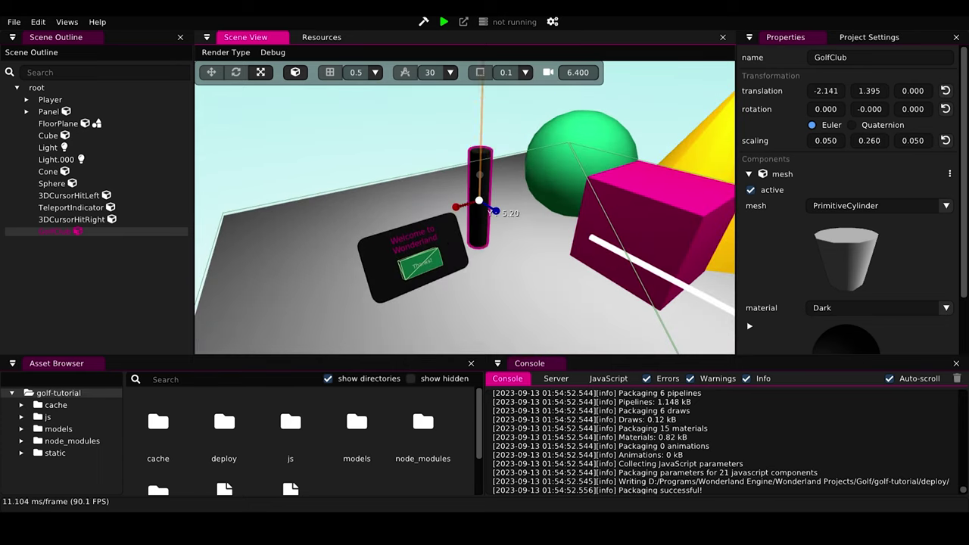
pyautogui.moveTo(480, 175); pyautogui.dragTo(480, 108)
pyautogui.moveTo(479, 200); pyautogui.dragTo(476, 192)
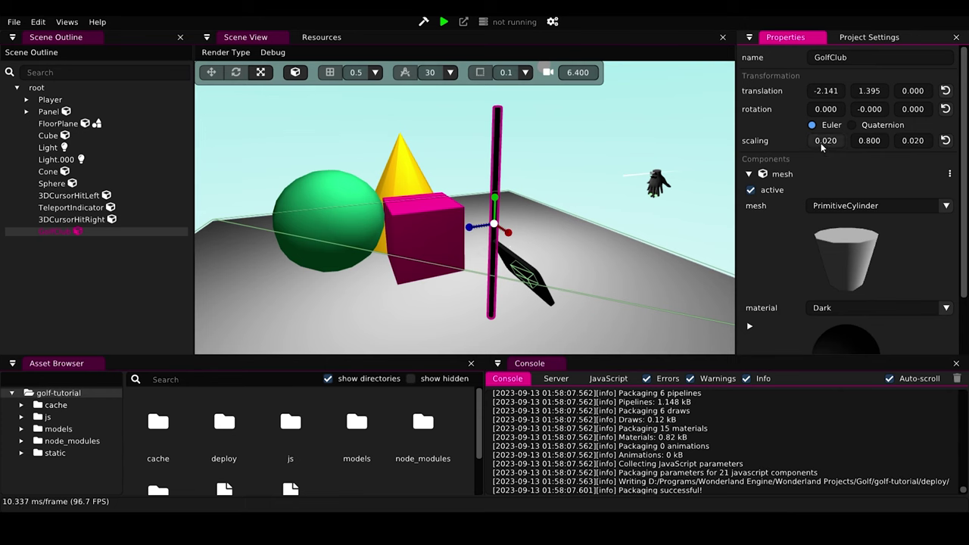
# Set the GolfClub shaft's X and Z scaling to 0.013 and change its material to Green
pyautogui.write('0.013')
pyautogui.moveTo(682, 288); pyautogui.dragTo(716, 309, button='middle')
pyautogui.scroll(-1, 789, 282)
pyautogui.click(820, 265)
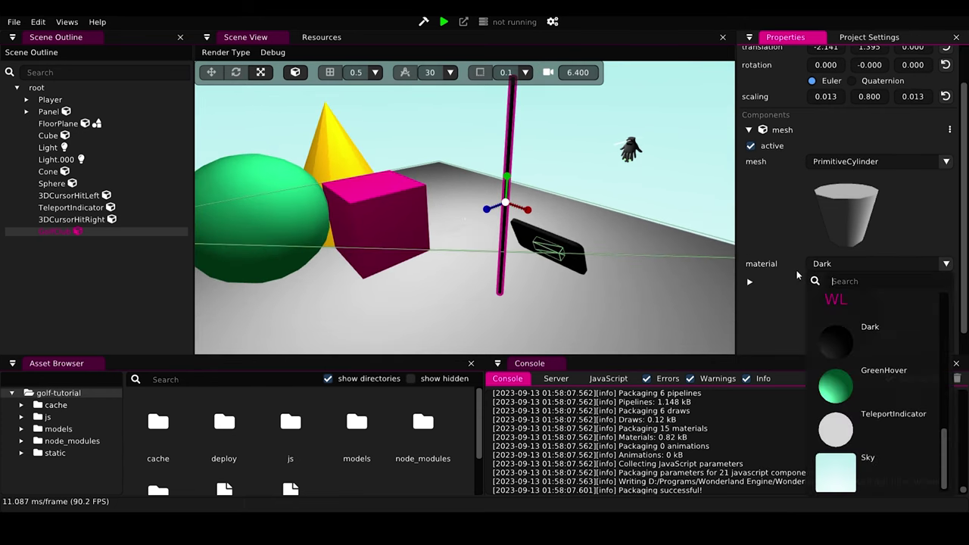
pyautogui.click(839, 375)
# Duplicate the GolfClub object and move the copy down to the shaft's lower end, at a height of about 0.643
pyautogui.moveTo(454, 227); pyautogui.dragTo(407, 216, button='right')
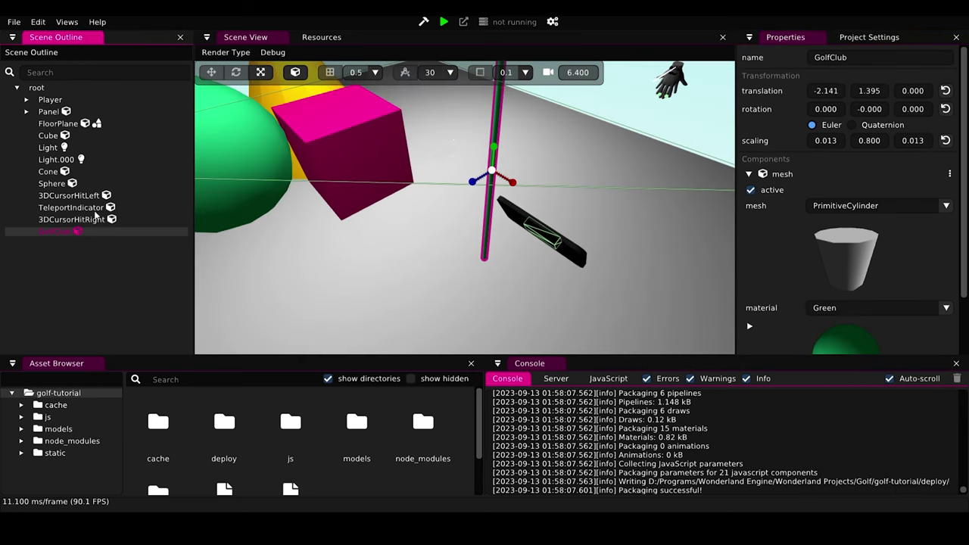
pyautogui.rightClick(82, 232)
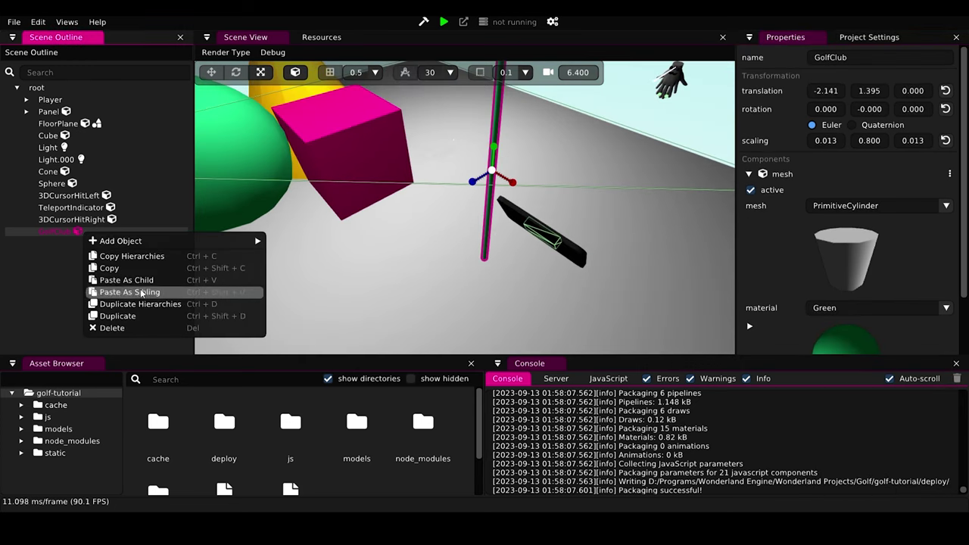
pyautogui.click(133, 315)
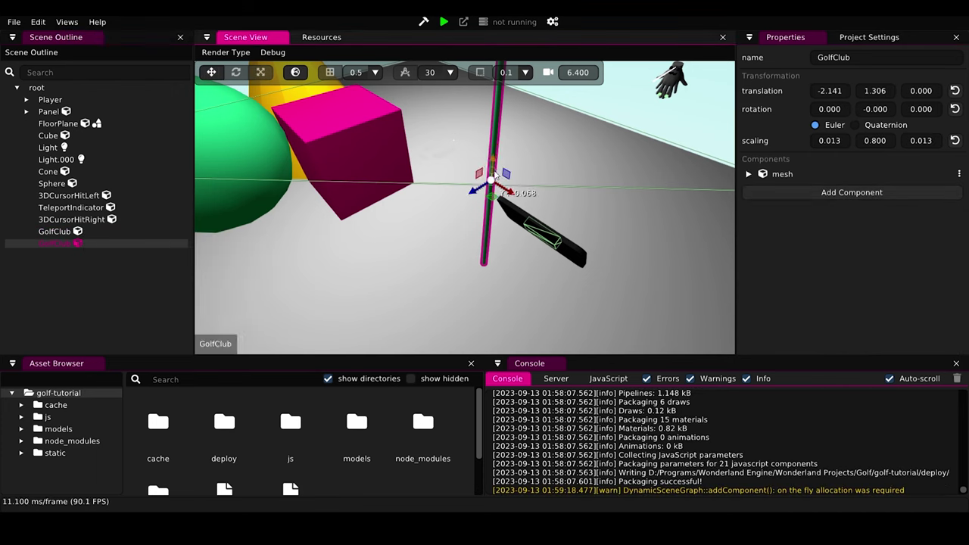
pyautogui.moveTo(492, 163); pyautogui.dragTo(482, 256)
# Change the duplicate's mesh to PrimitiveCube and shape it into a club head at the shaft's base, scaled about 0.013, 0.056, 0.143
pyautogui.scroll(3, 444, 292)
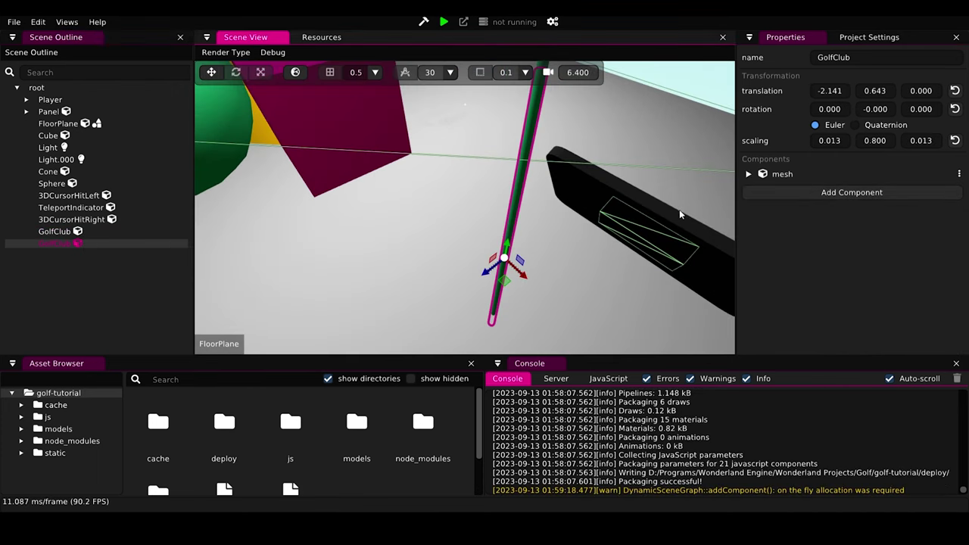
pyautogui.click(749, 174)
pyautogui.click(848, 307)
pyautogui.click(871, 206)
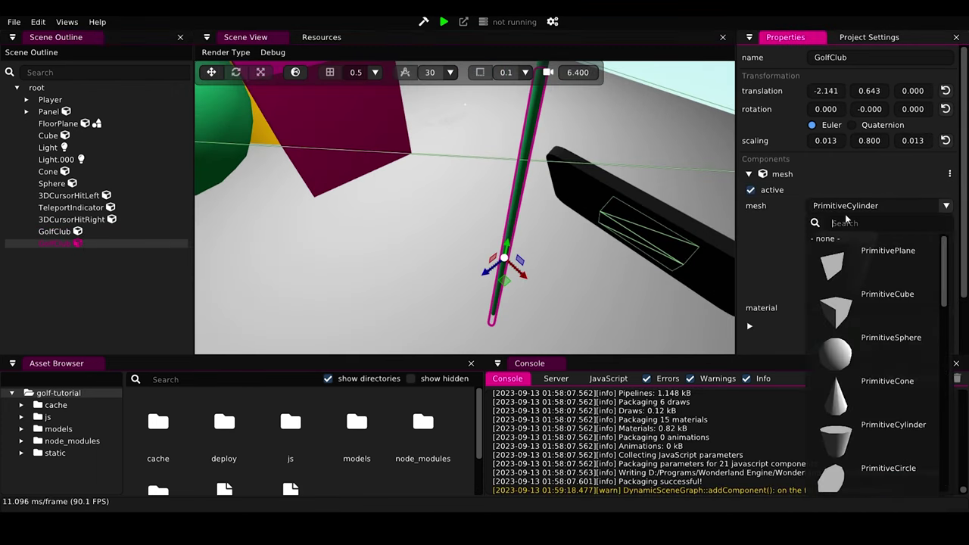
pyautogui.click(857, 314)
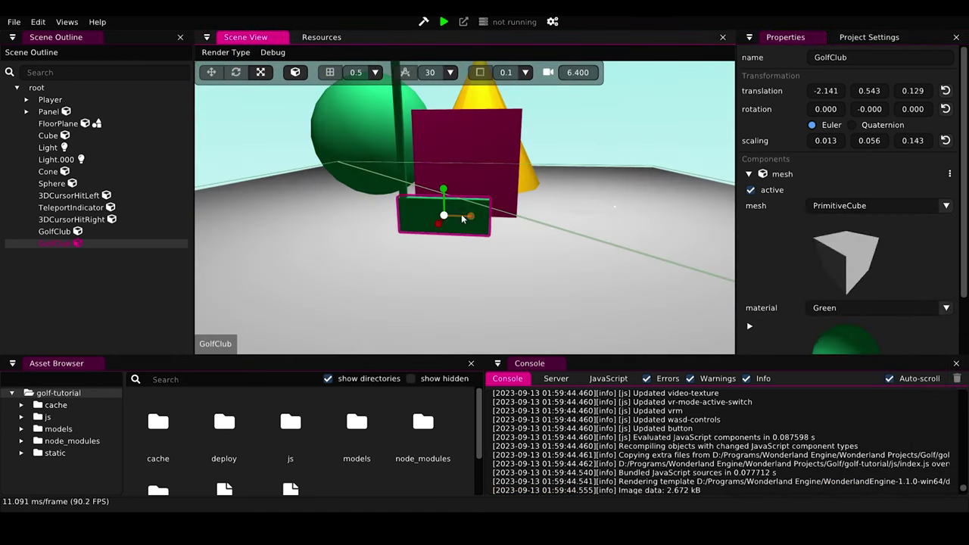
# Make the club head a child of the GolfClub shaft object in the scene hierarchy
pyautogui.moveTo(312, 158); pyautogui.dragTo(312, 158, button='right')
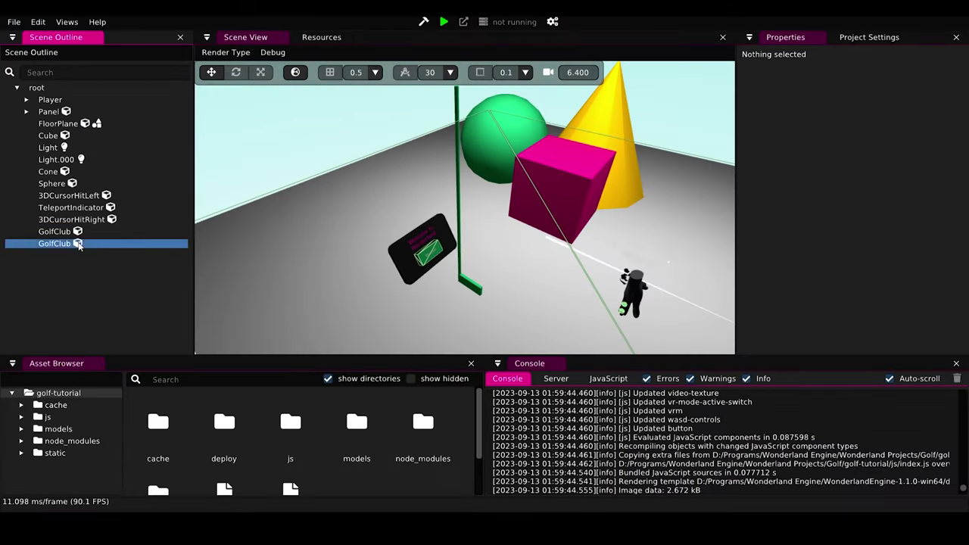
pyautogui.moveTo(79, 245); pyautogui.dragTo(131, 215)
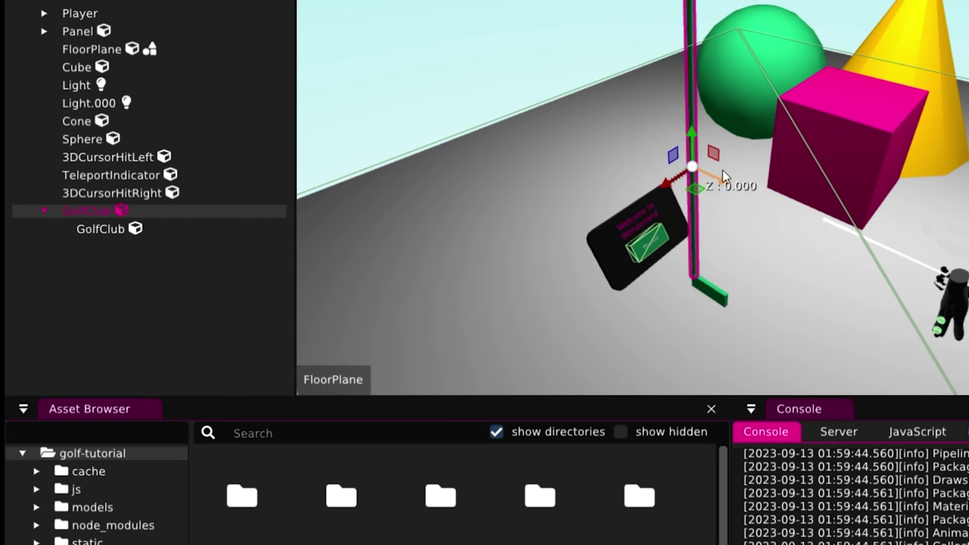
# Inspect the hand model in the scene beside the golf club and find the HandRight object under the player's TrackedSpace
pyautogui.moveTo(723, 171); pyautogui.dragTo(780, 269)
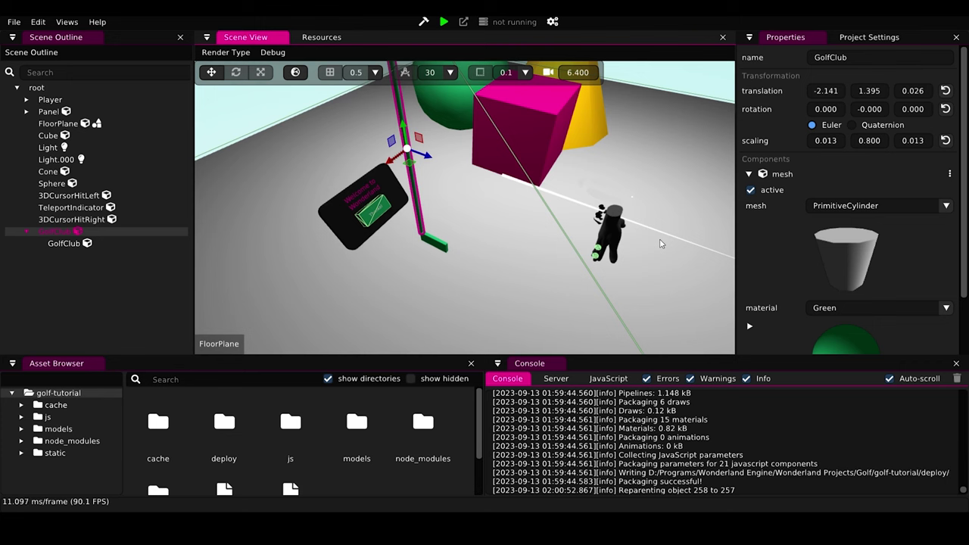
pyautogui.press('w')
pyautogui.moveTo(328, 140); pyautogui.dragTo(409, 125, button='right')
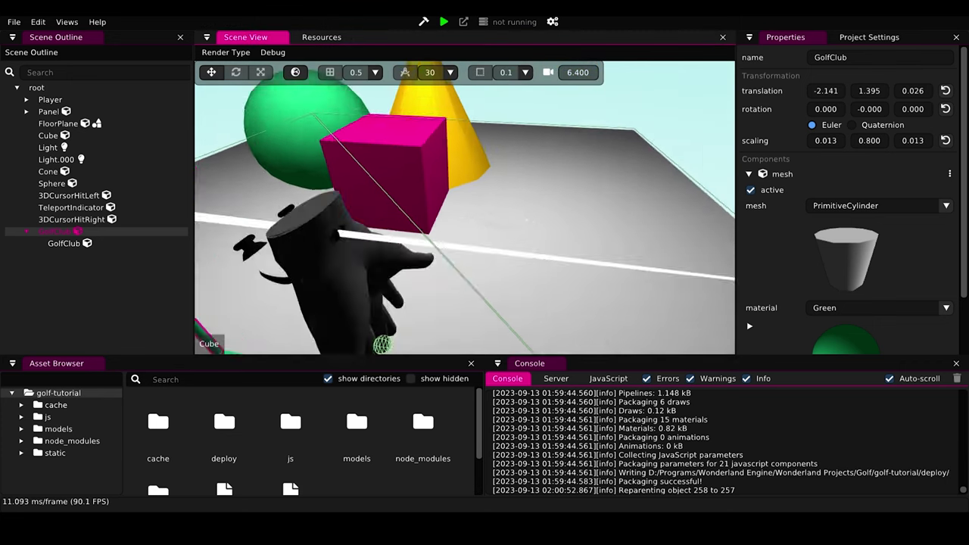
pyautogui.moveTo(455, 159); pyautogui.dragTo(403, 237, button='right')
pyautogui.click(420, 239)
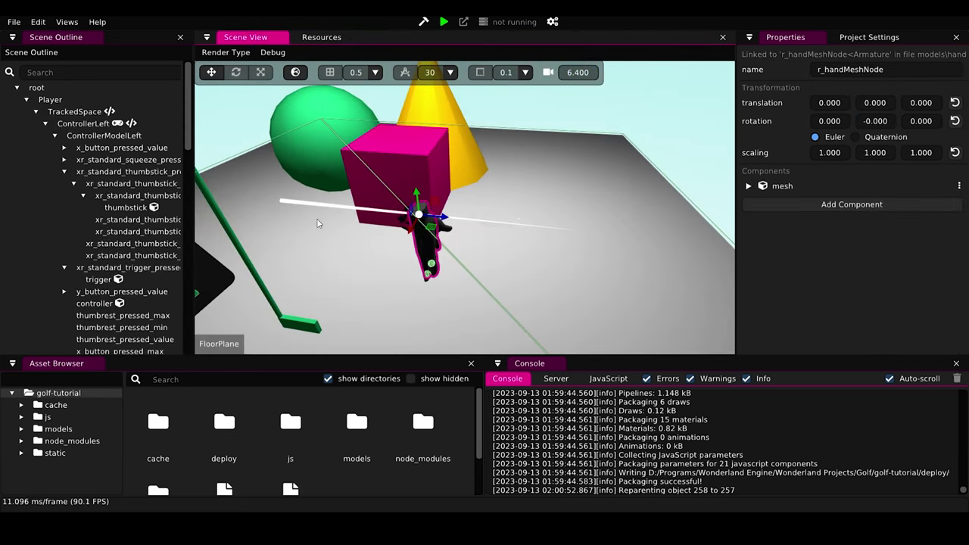
pyautogui.moveTo(318, 224); pyautogui.dragTo(268, 226, button='right')
pyautogui.press('a')
pyautogui.click(53, 135)
pyautogui.click(46, 171)
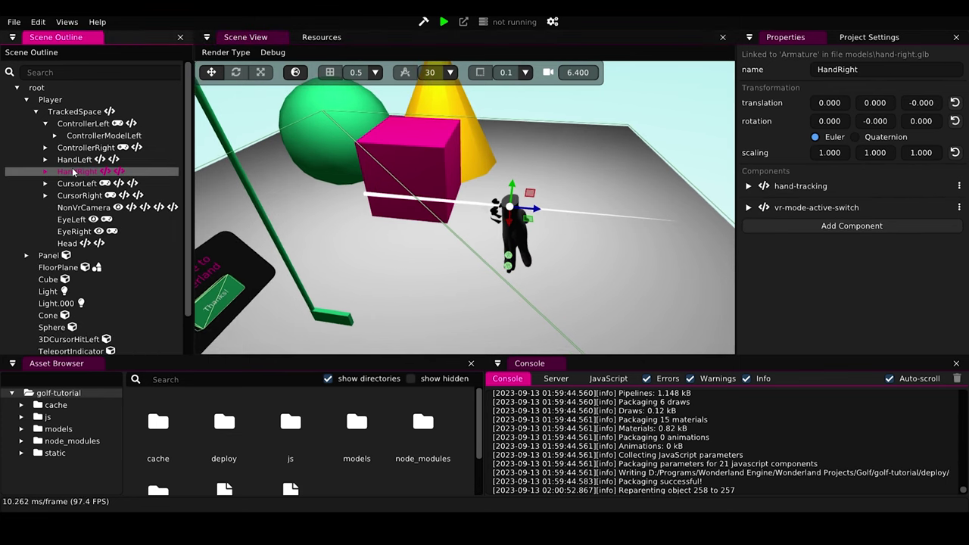
# Examine the thumbstick model and the ControllerLeft and ControllerRight objects with their controller models under TrackedSpace
pyautogui.click(496, 216)
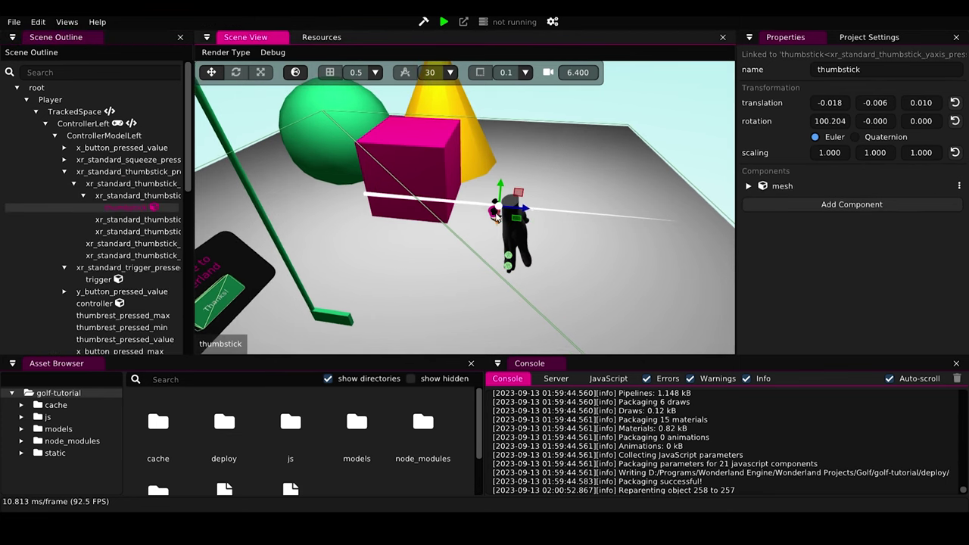
pyautogui.scroll(2, 487, 214)
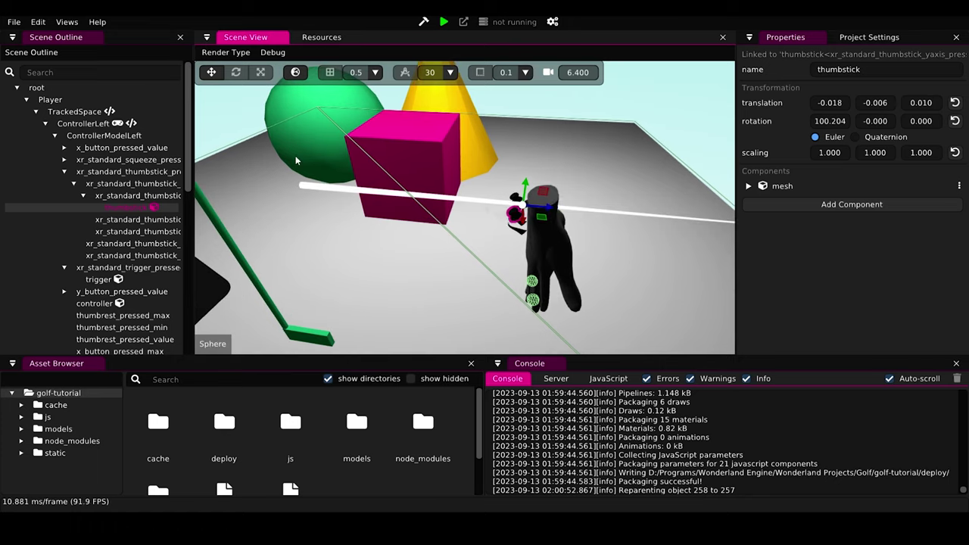
pyautogui.click(69, 123)
pyautogui.click(84, 202)
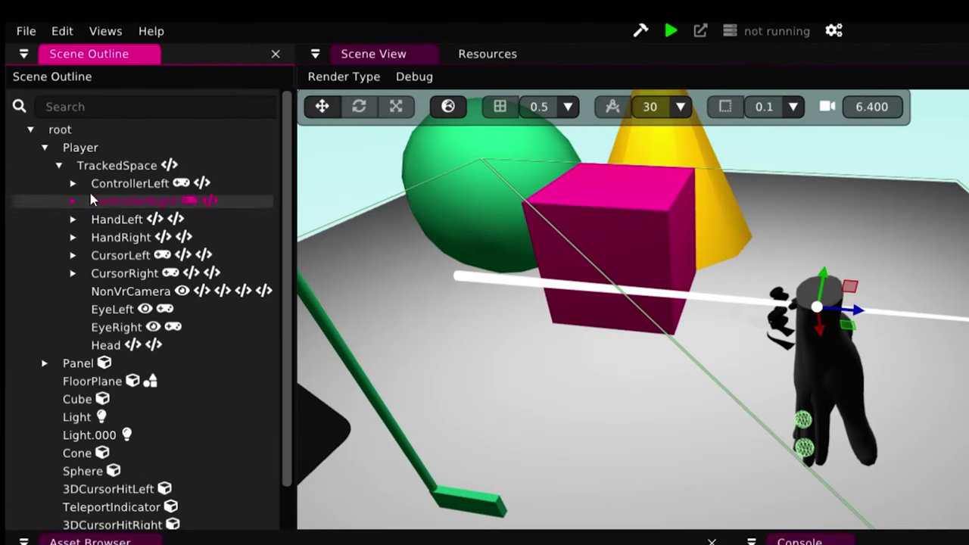
pyautogui.click(112, 221)
pyautogui.doubleClick(108, 241)
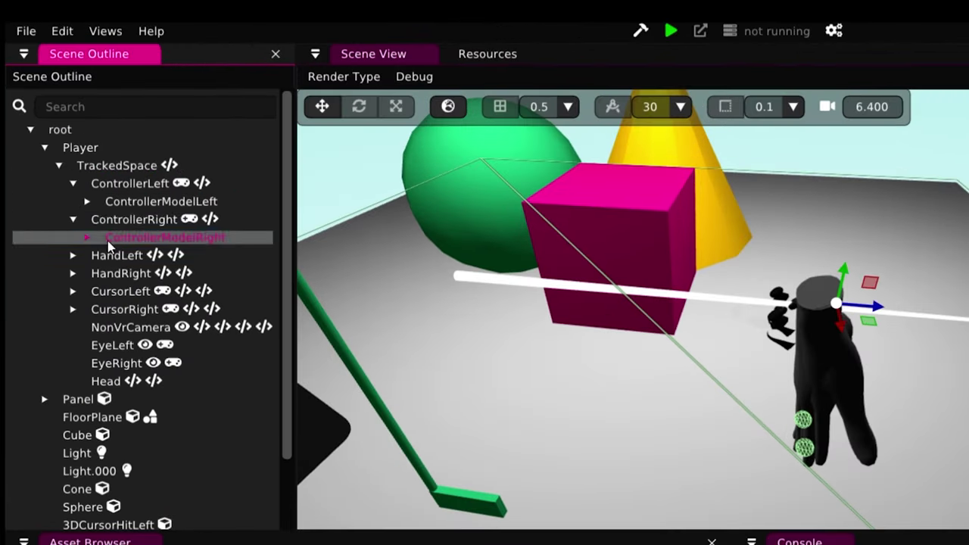
pyautogui.click(149, 187)
pyautogui.click(143, 219)
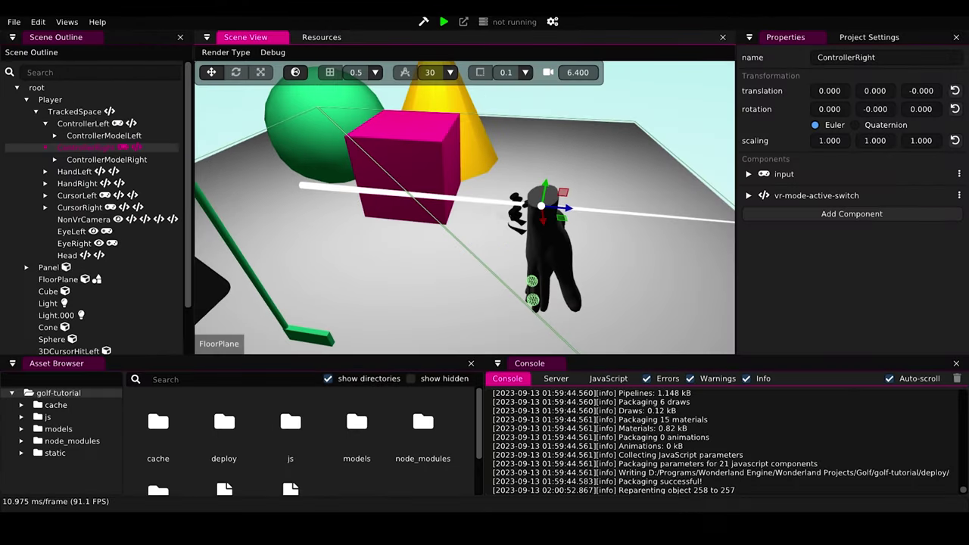
# Make the GolfClub object, with its club head, a child of ControllerRight in the scene hierarchy
pyautogui.press('s')
pyautogui.press('a')
pyautogui.scroll(-3, 150, 247)
pyautogui.moveTo(77, 333); pyautogui.dragTo(106, 94)
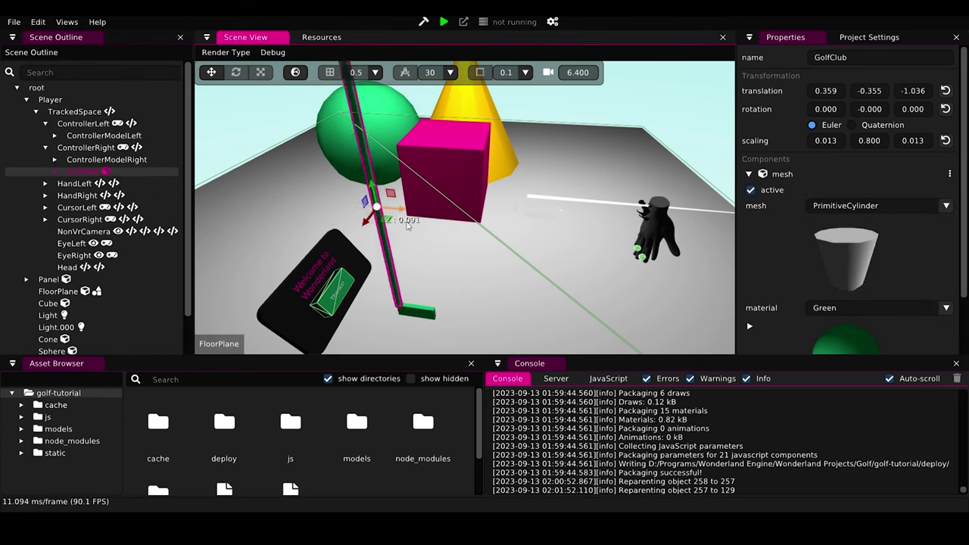
# Reset the GolfClub's translation so it sits at the right controller's origin
pyautogui.moveTo(672, 209); pyautogui.dragTo(526, 216)
pyautogui.hotkey('ctrl', 'z')
pyautogui.moveTo(545, 244); pyautogui.dragTo(500, 295, button='right')
pyautogui.click(117, 173)
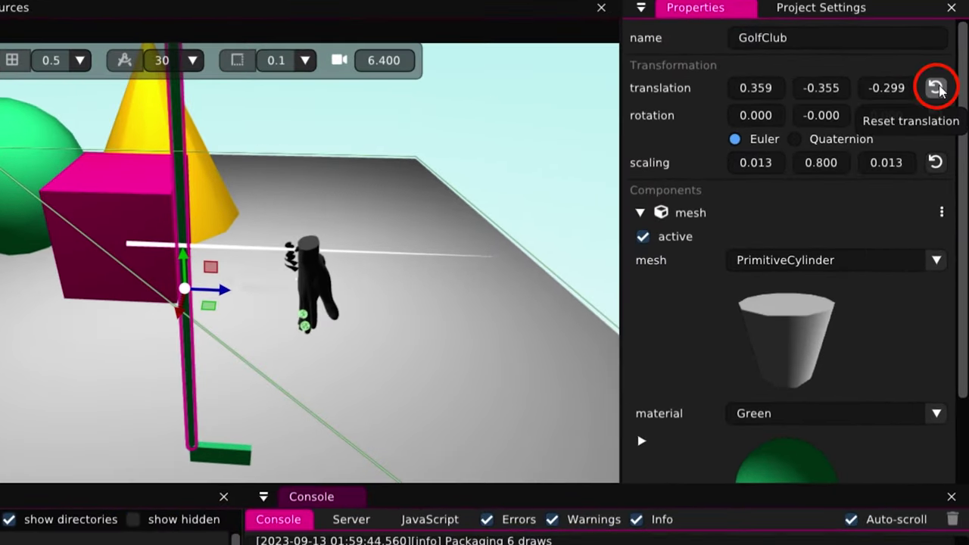
pyautogui.click(936, 88)
# Rotate the GolfClub about 90 degrees around its X axis so the shaft lies horizontally through the controller
pyautogui.moveTo(309, 400); pyautogui.dragTo(250, 333, button='right')
pyautogui.press('r')
pyautogui.moveTo(249, 247); pyautogui.dragTo(307, 247)
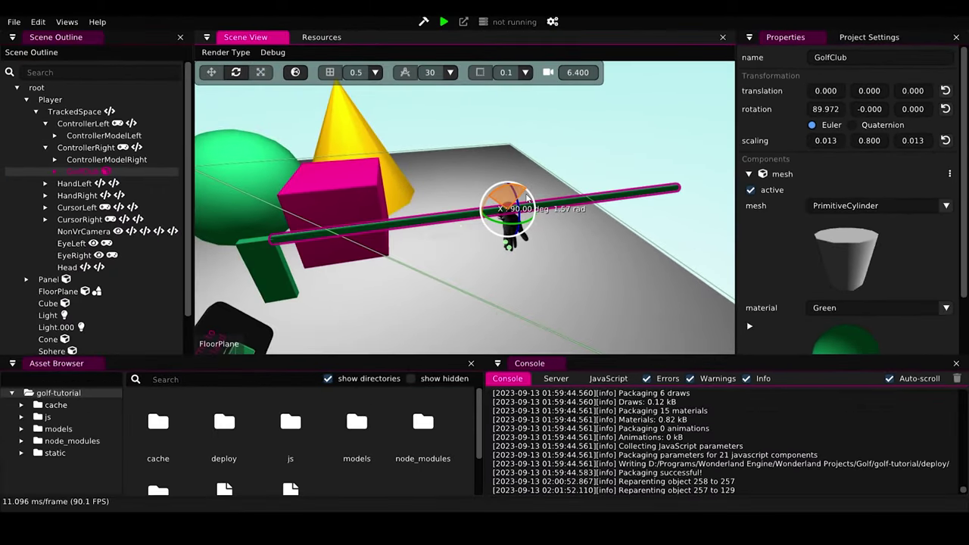
# Move the GolfClub along Z to about -0.711 so the grip end of the shaft sits at the hand
pyautogui.moveTo(463, 229)
pyautogui.mouseDown(button='right')
pyautogui.moveTo(564, 249)
pyautogui.moveTo(469, 240)
pyautogui.mouseUp(button='right')
pyautogui.press('g')
pyautogui.moveTo(509, 190); pyautogui.dragTo(329, 206)
pyautogui.moveTo(329, 206); pyautogui.dragTo(426, 194, button='right')
# Turn the GolfClub around its shaft to a Z rotation of about 90 degrees, so the head points sideways
pyautogui.press('r')
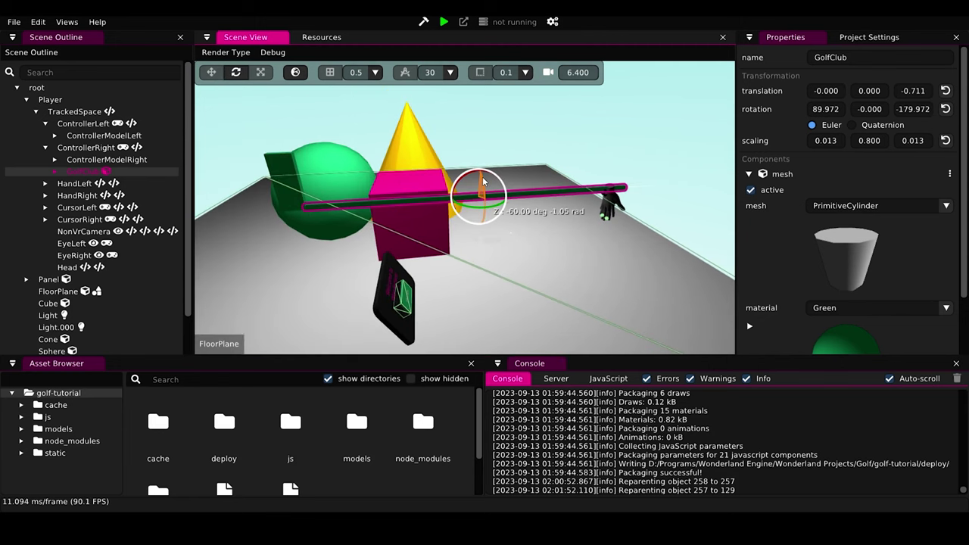
pyautogui.moveTo(483, 181); pyautogui.dragTo(572, 158, button='right')
pyautogui.moveTo(572, 157); pyautogui.dragTo(587, 187)
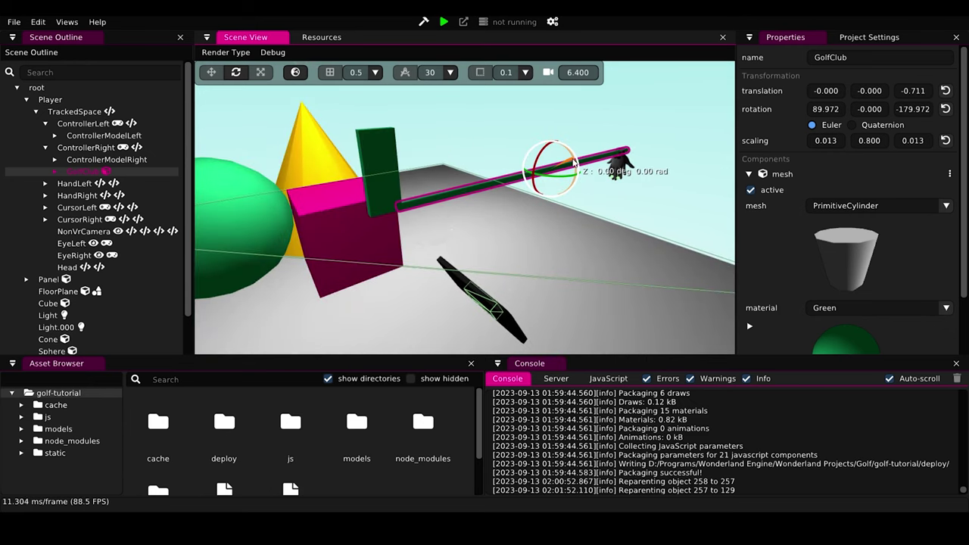
pyautogui.click(450, 72)
pyautogui.moveTo(481, 245); pyautogui.dragTo(477, 194, button='right')
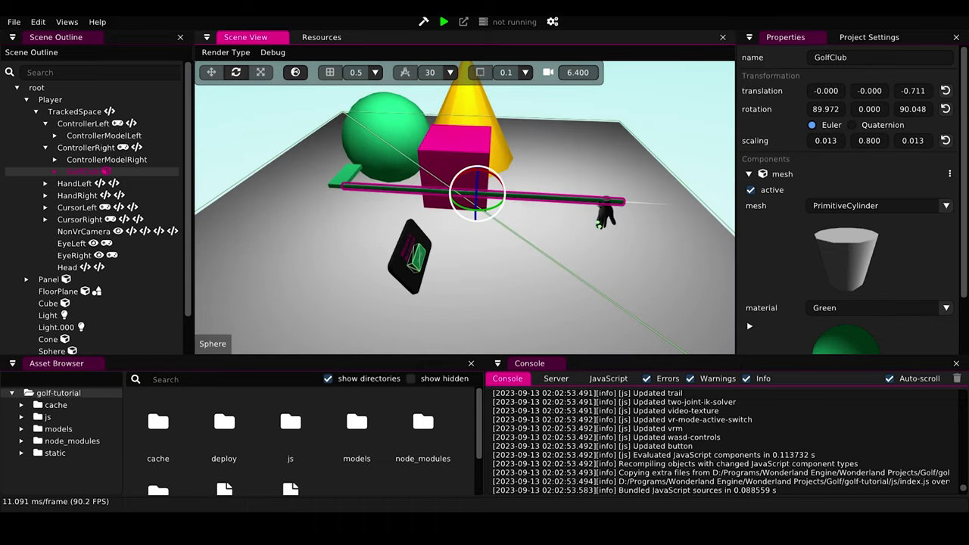
# Duplicate the green Sphere and move the copy to an open floor area, at about -1.915, 0.750, 0.763
pyautogui.click(376, 142)
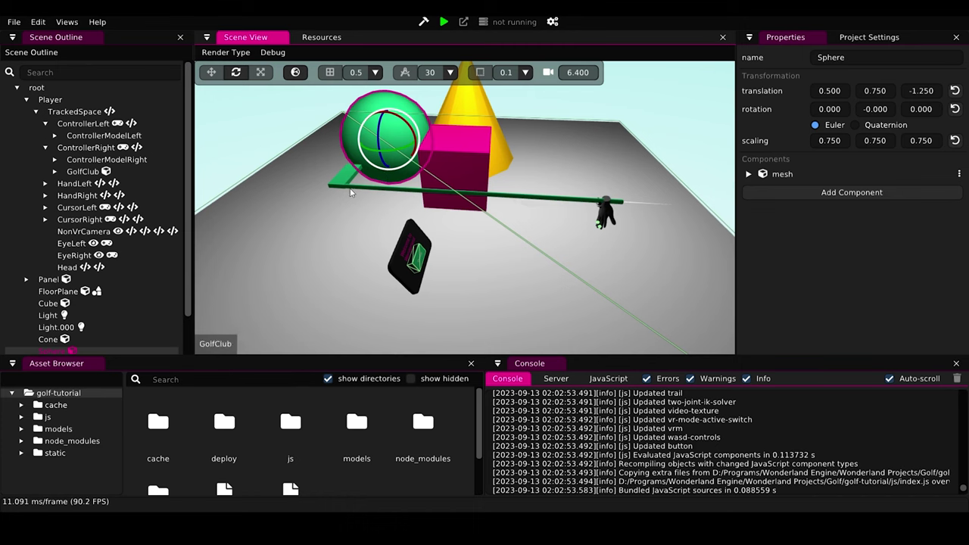
pyautogui.scroll(-2, 85, 325)
pyautogui.rightClick(79, 312)
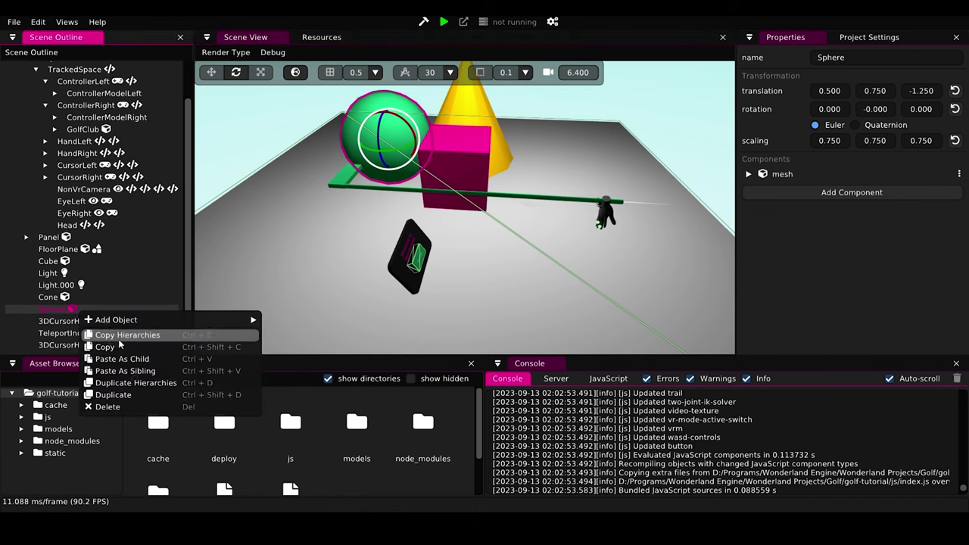
pyautogui.click(144, 396)
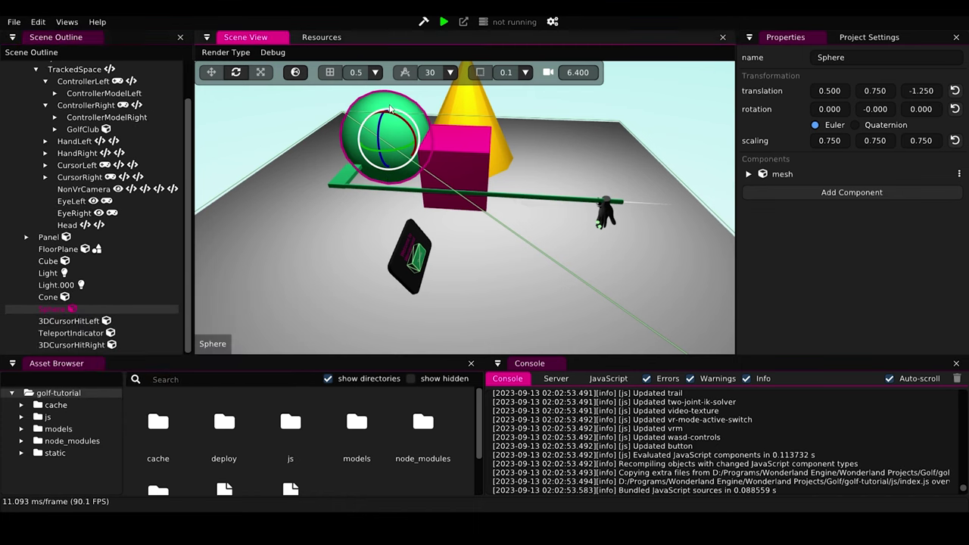
pyautogui.hotkey('ctrl', 'd')
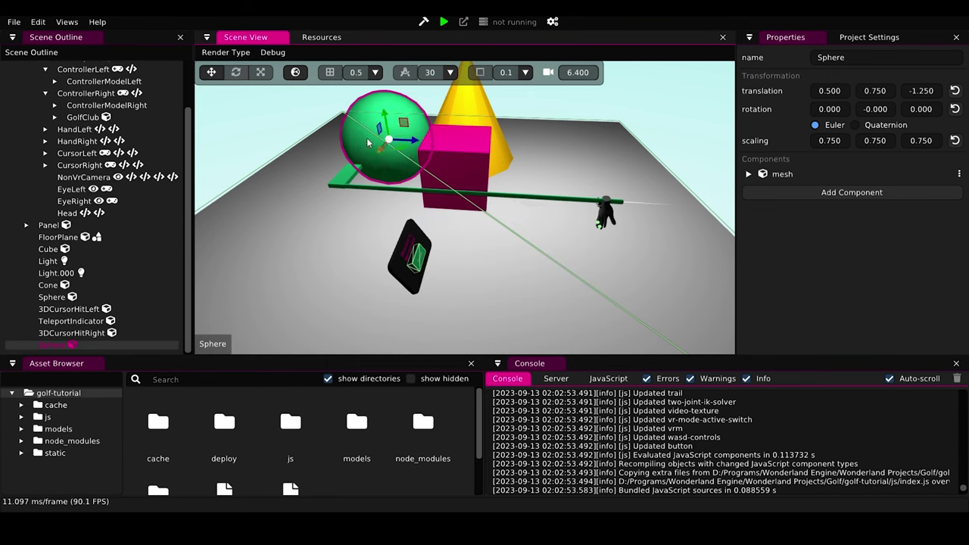
pyautogui.press('g')
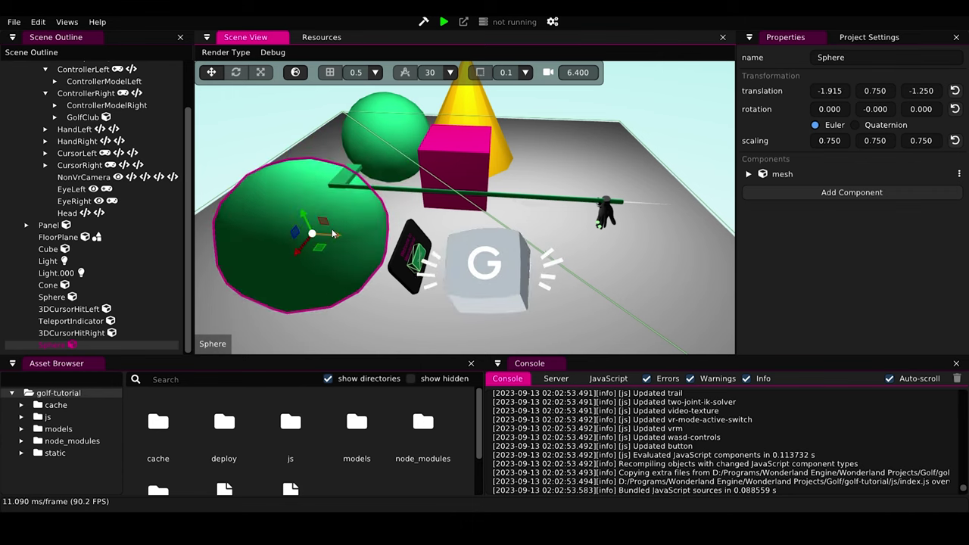
pyautogui.click(532, 274)
pyautogui.moveTo(533, 274); pyautogui.dragTo(496, 283, button='middle')
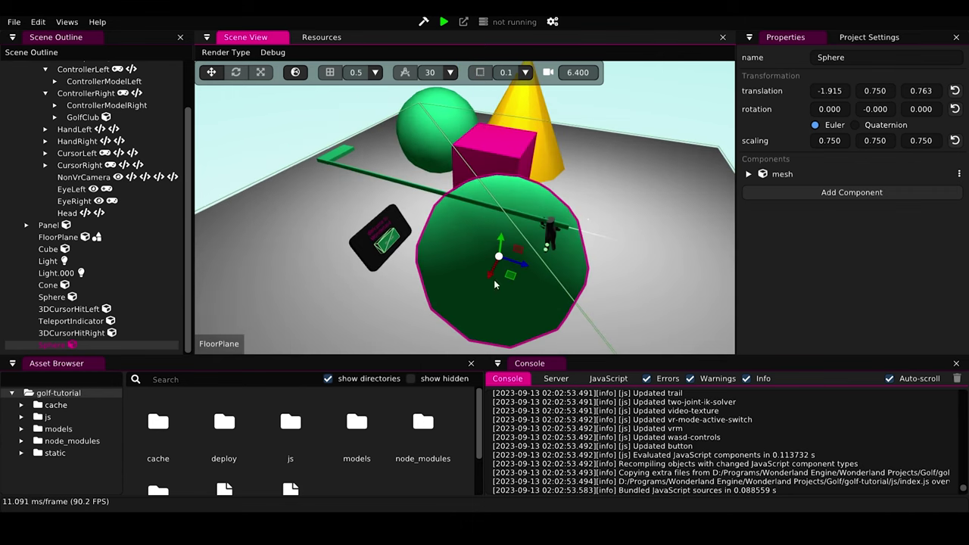
# Turn the sphere copy into a small object named Ball, scaled 0.125 on all axes and placed near the floor at about -1.915, 0.113, 0.394
pyautogui.hotkey('ctrl', 'b')
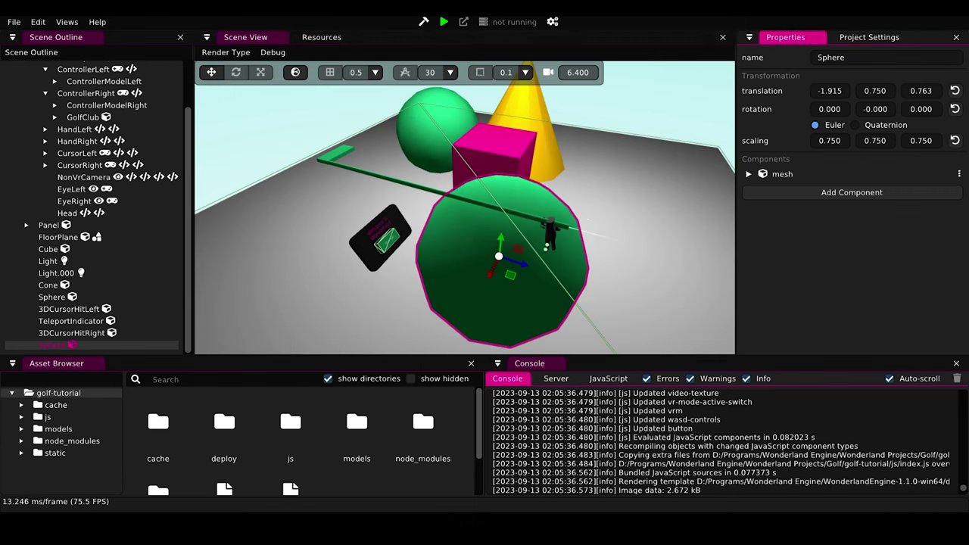
pyautogui.press('s')
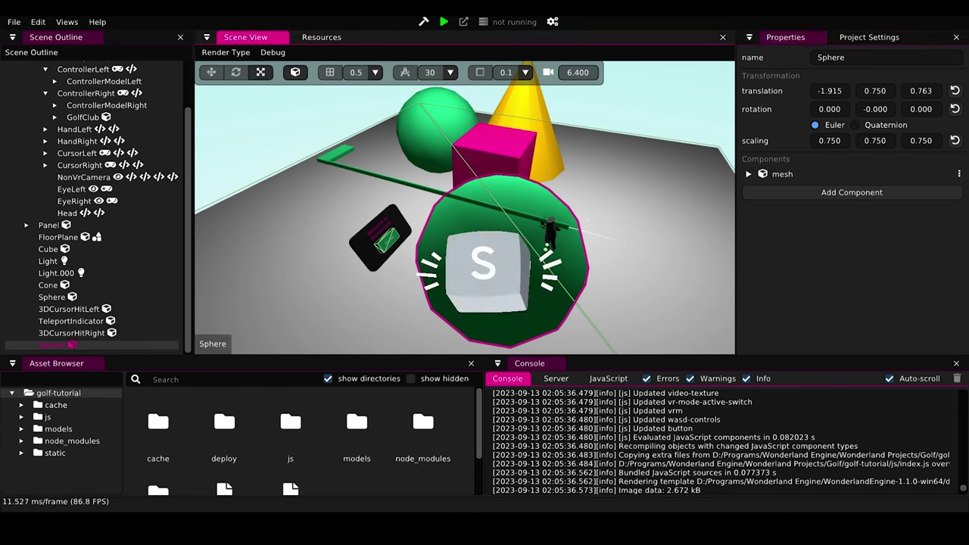
pyautogui.moveTo(465, 275); pyautogui.dragTo(457, 278)
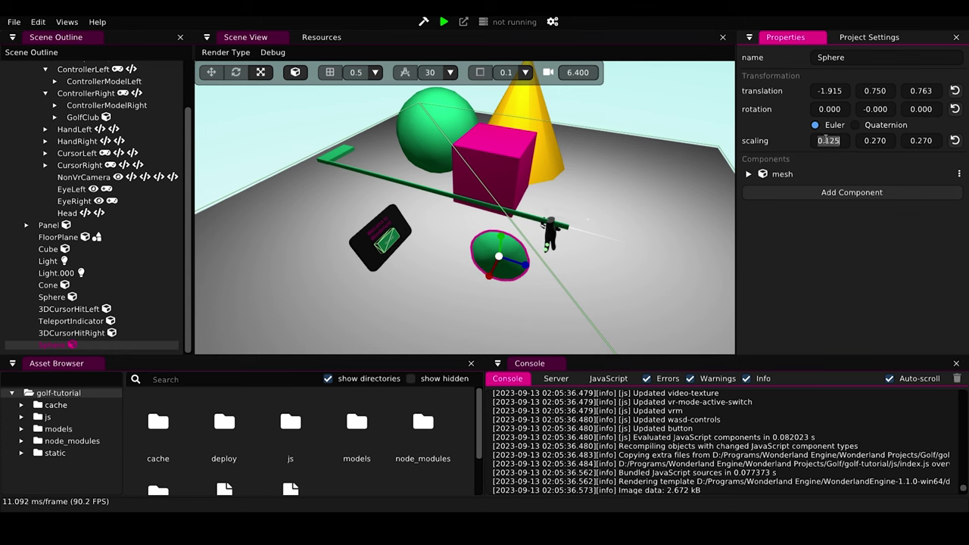
pyautogui.moveTo(621, 182); pyautogui.dragTo(497, 216, button='middle')
pyautogui.press('g')
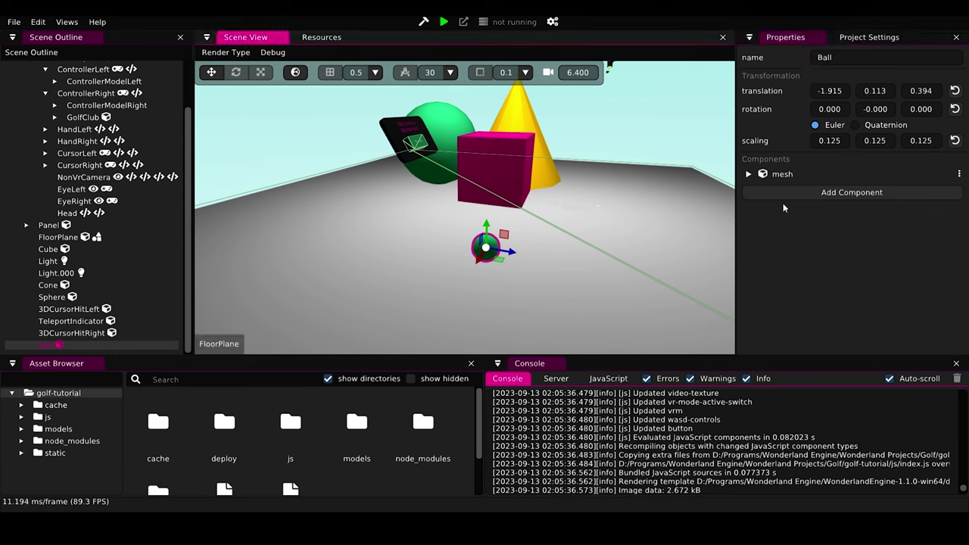
# Change the Ball's mesh material to Yellow
pyautogui.click(866, 175)
pyautogui.scroll(-2, 825, 227)
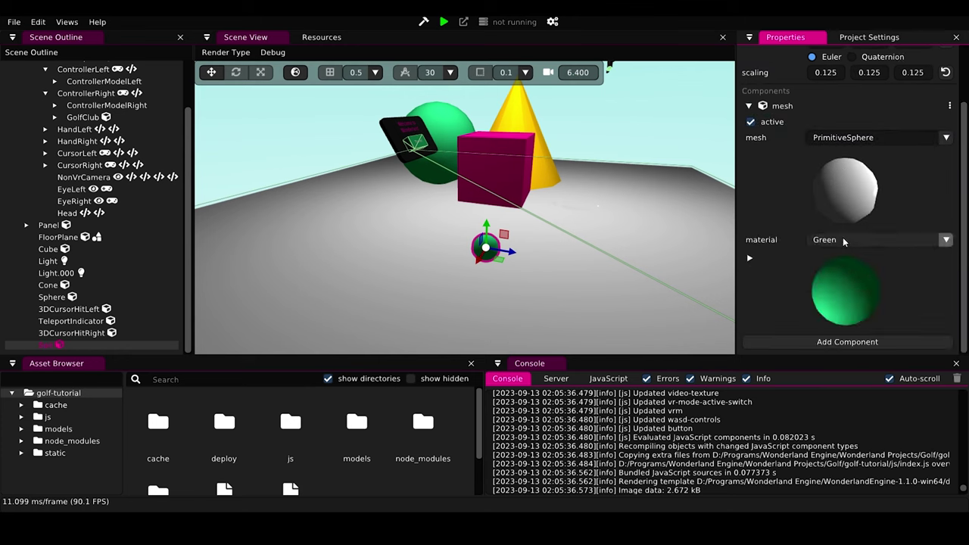
pyautogui.click(845, 240)
pyautogui.click(860, 430)
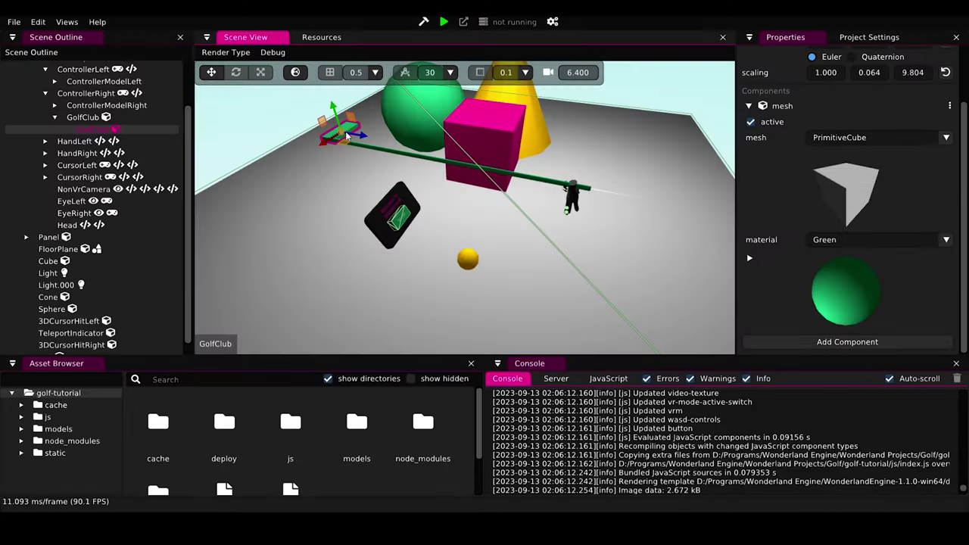
# Enable physics in the project settings
pyautogui.click(518, 309)
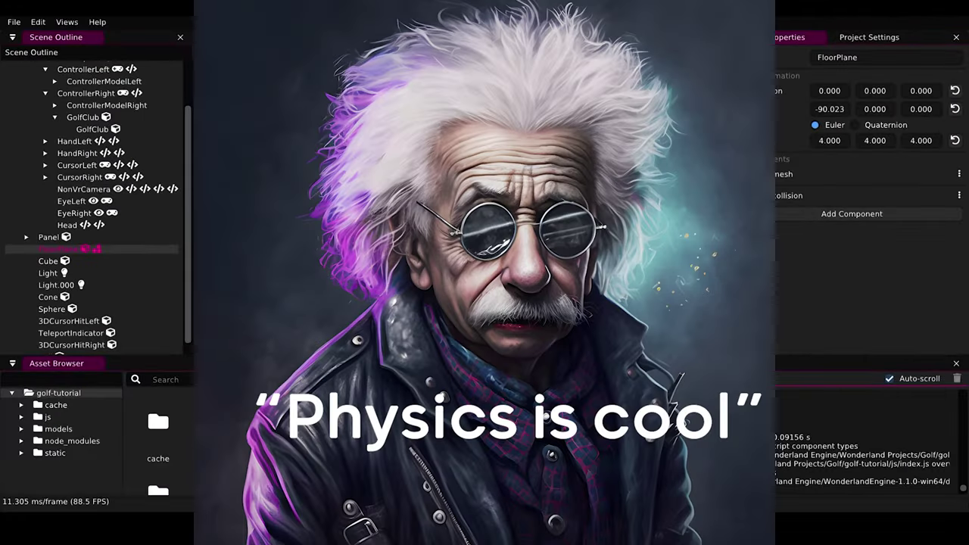
pyautogui.click(809, 126)
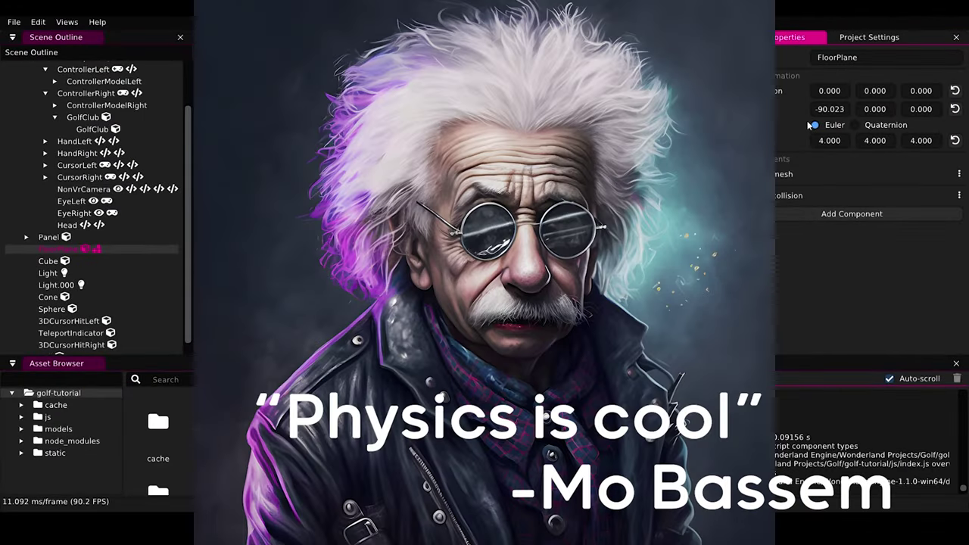
pyautogui.click(856, 39)
pyautogui.scroll(-3, 780, 250)
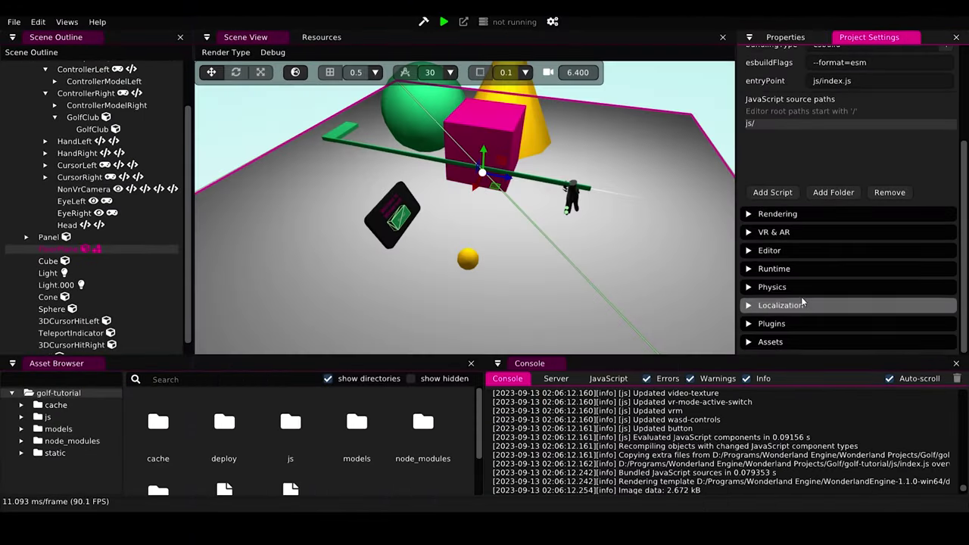
pyautogui.click(773, 289)
pyautogui.scroll(-2, 775, 277)
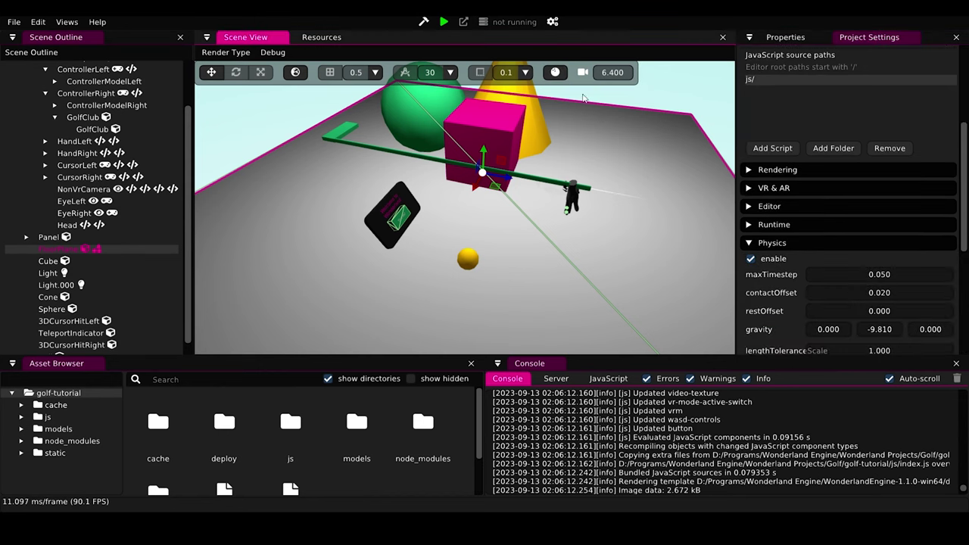
# Add a physx component to the Ball and expand its settings
pyautogui.click(468, 259)
pyautogui.scroll(-1, 137, 233)
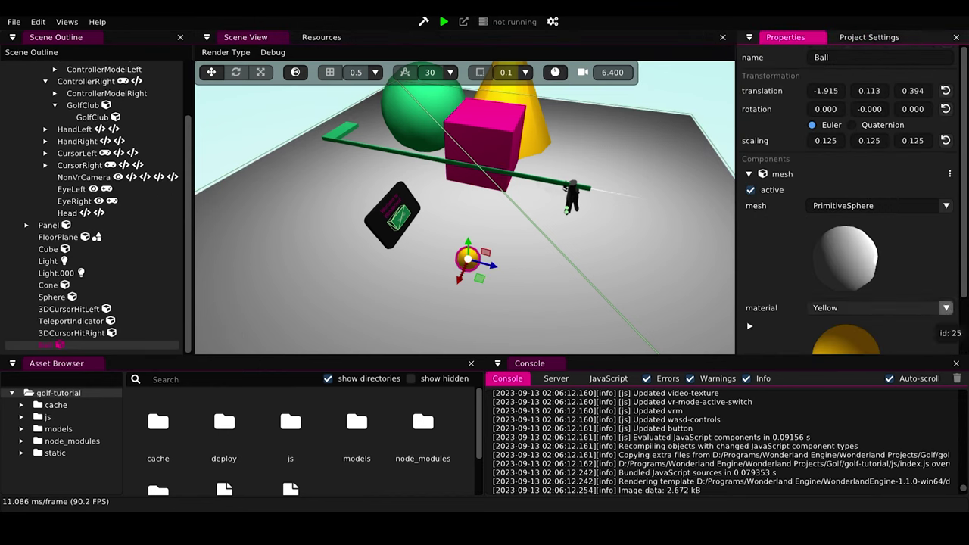
pyautogui.scroll(-2, 817, 112)
pyautogui.click(771, 111)
pyautogui.click(812, 197)
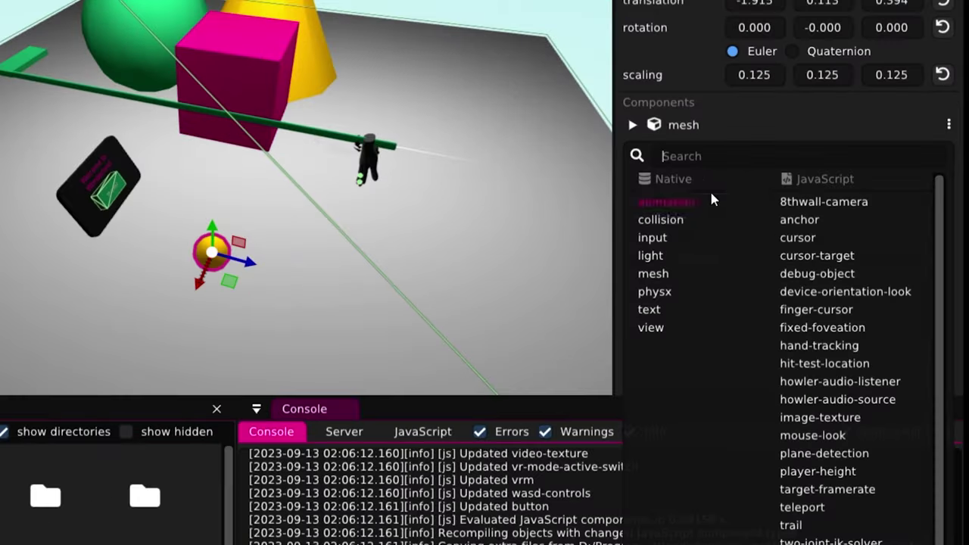
pyautogui.scroll(-1, 853, 295)
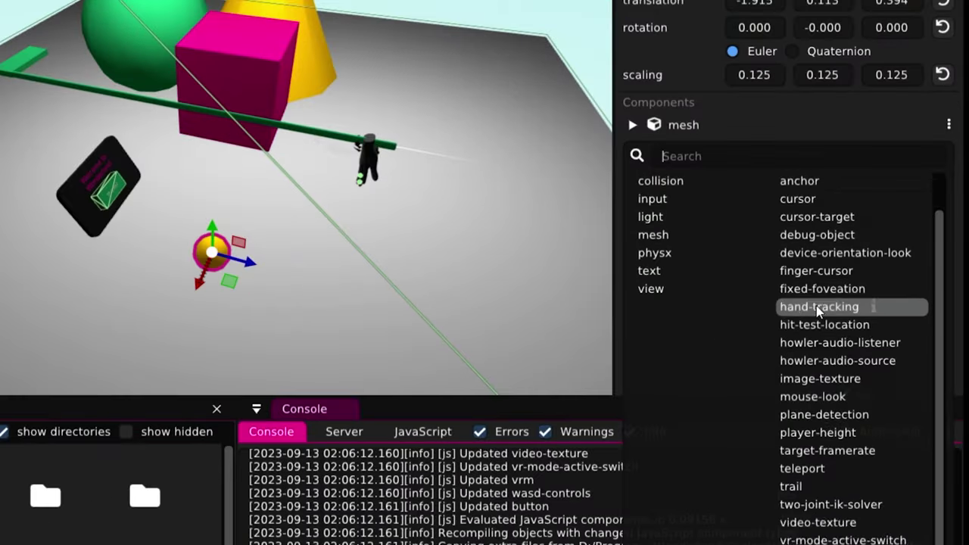
pyautogui.scroll(1, 818, 311)
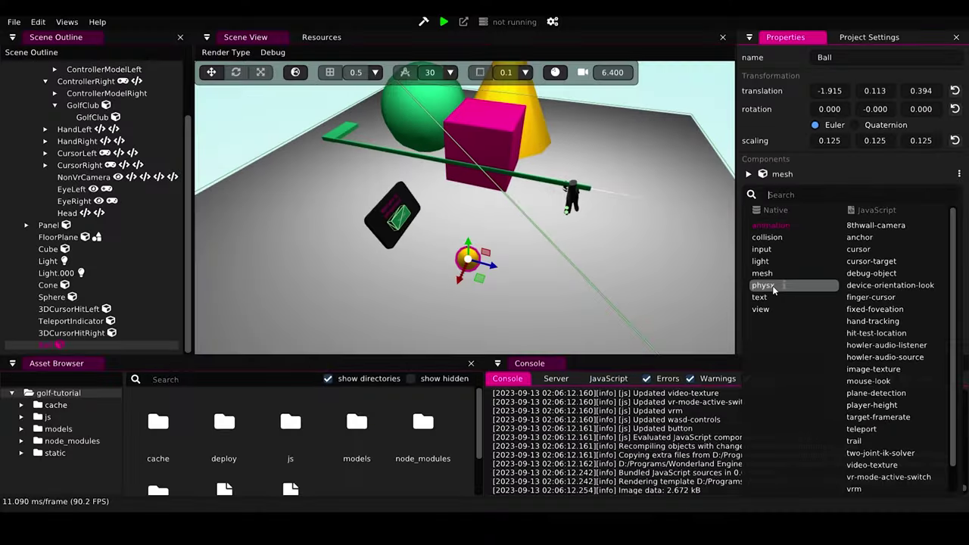
pyautogui.click(763, 285)
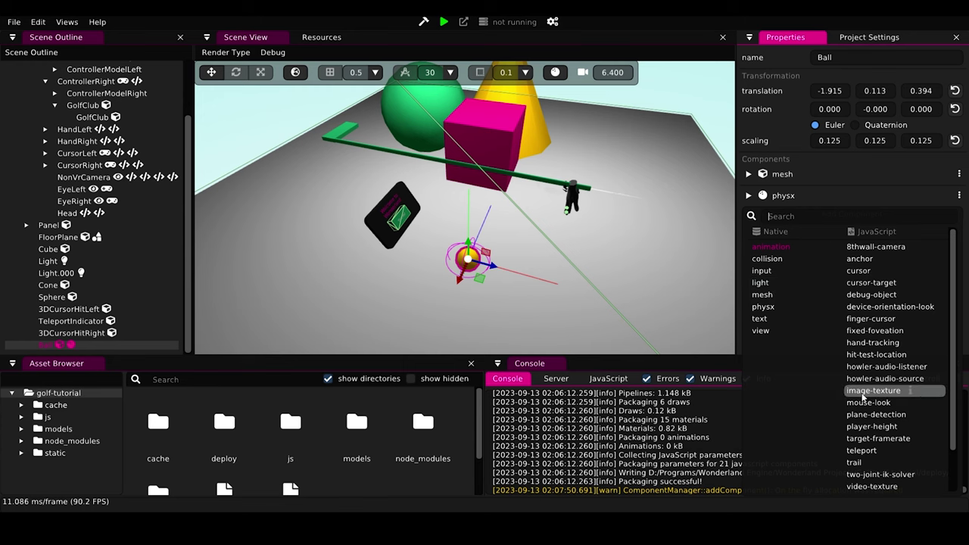
pyautogui.click(783, 196)
pyautogui.press('f')
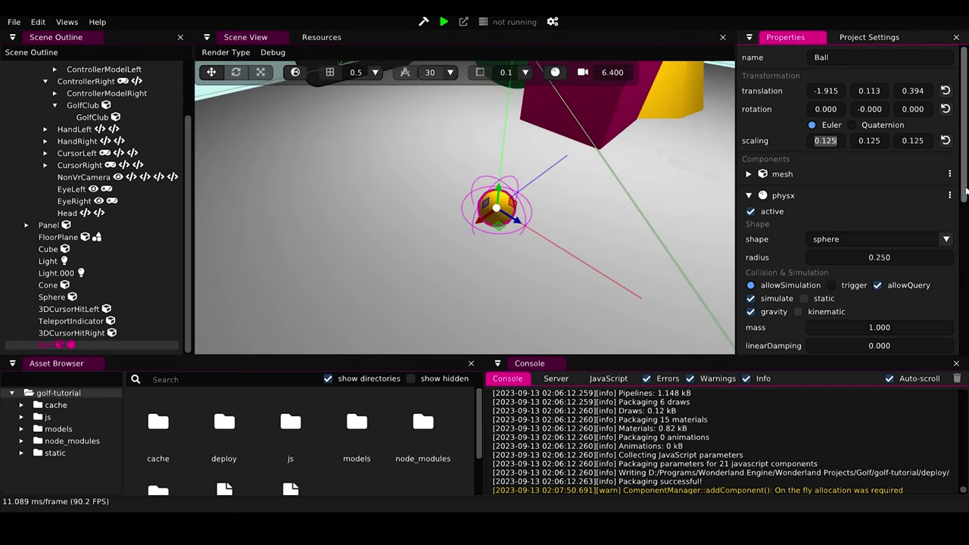
# Try the box and plane shapes on the Ball's physx component, returning it to sphere
pyautogui.scroll(-1, 962, 194)
pyautogui.click(839, 226)
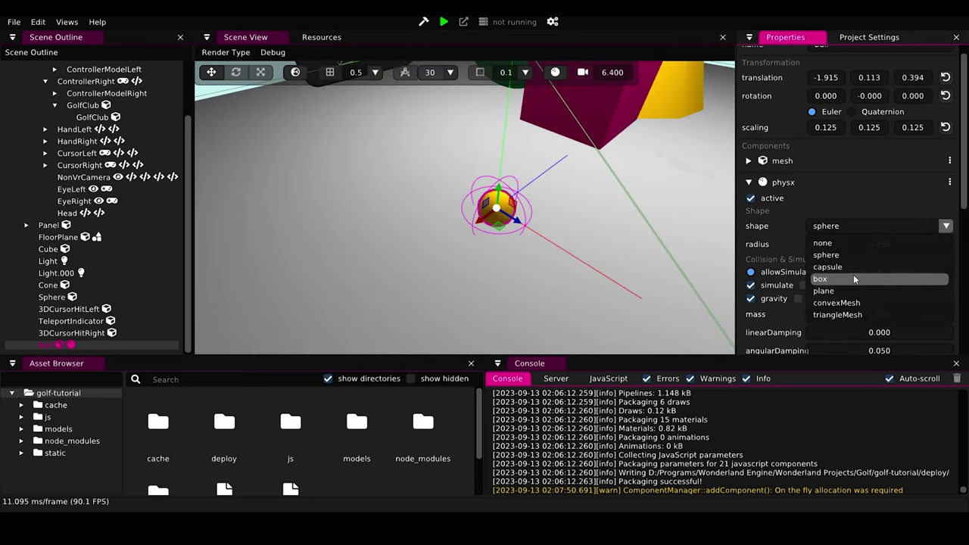
pyautogui.click(853, 279)
pyautogui.click(885, 226)
pyautogui.click(889, 291)
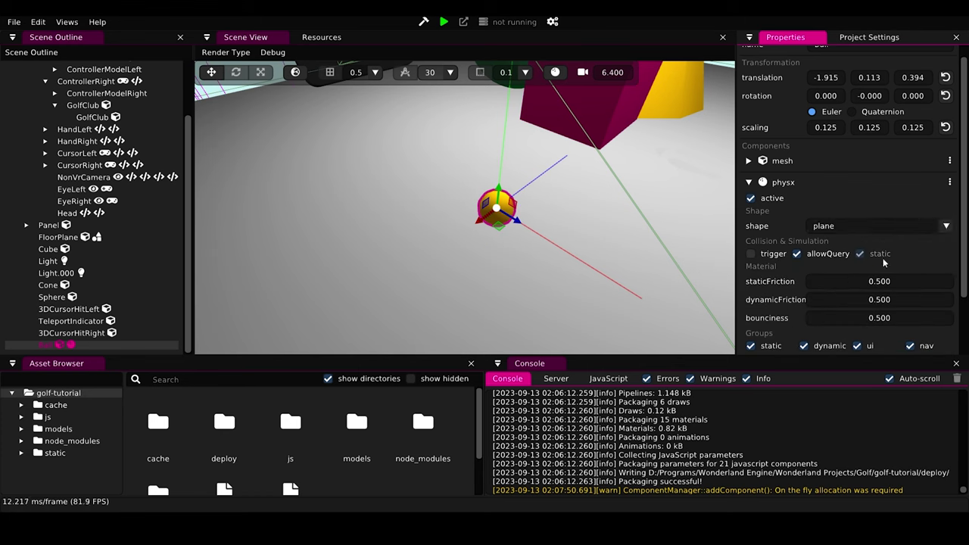
pyautogui.click(826, 227)
pyautogui.click(833, 255)
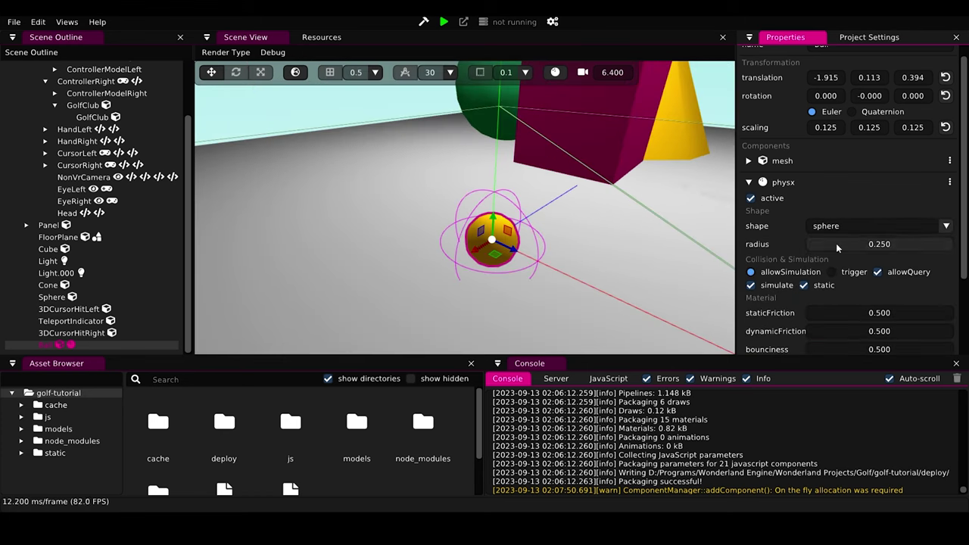
# Set the Ball's physx radius to 0.125, raise the Ball to a height of about 0.680, and turn off static
pyautogui.doubleClick(846, 243)
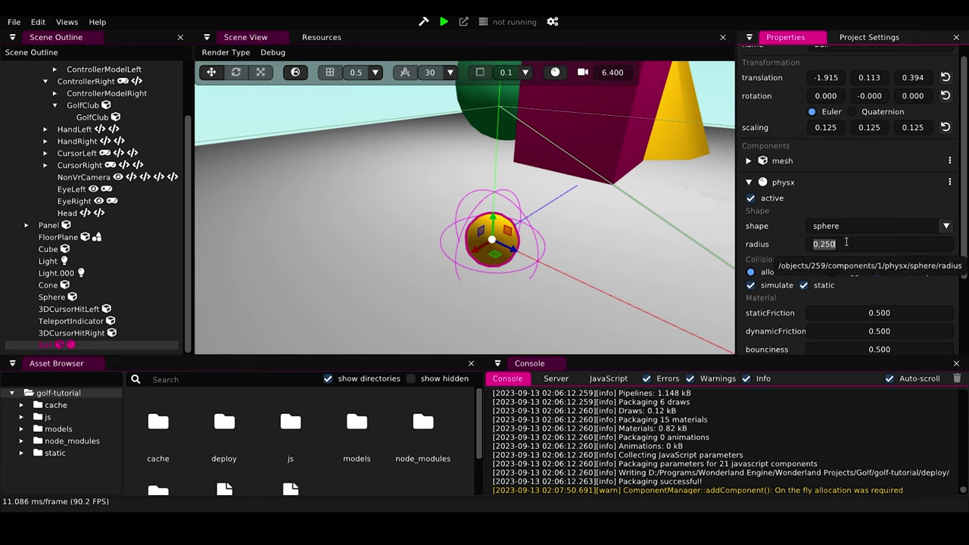
pyautogui.write('0.125')
pyautogui.scroll(-2, 463, 260)
pyautogui.moveTo(460, 162); pyautogui.dragTo(459, 130)
pyautogui.click(803, 286)
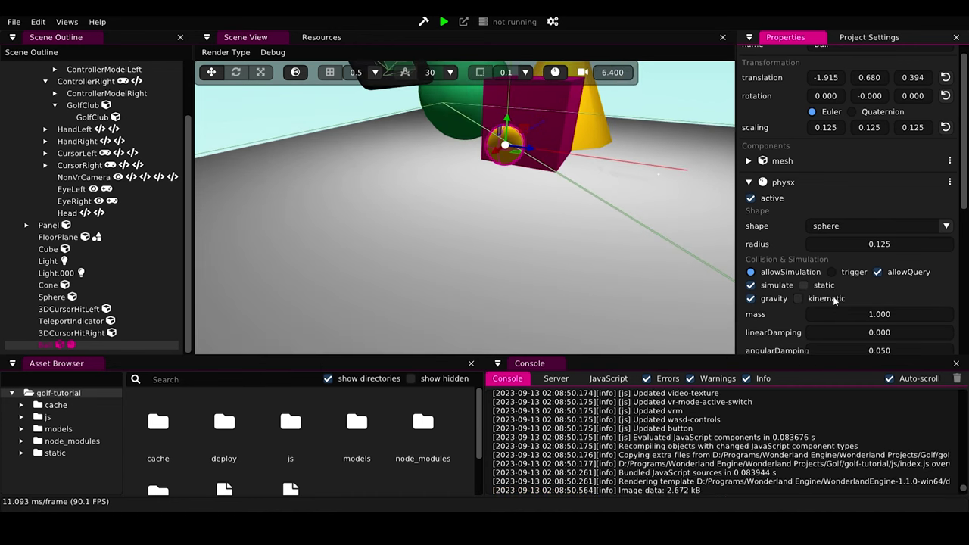
# Look over the Ball's physx settings and test its fall by running and stopping the physics simulation
pyautogui.scroll(-5, 838, 296)
pyautogui.scroll(5, 828, 283)
pyautogui.scroll(-7, 840, 272)
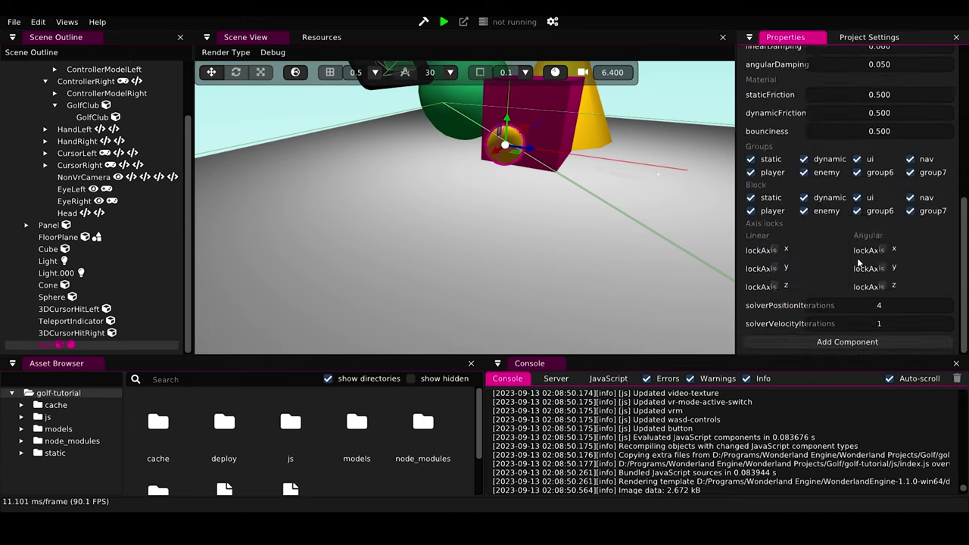
pyautogui.scroll(6, 858, 263)
pyautogui.scroll(-1, 844, 250)
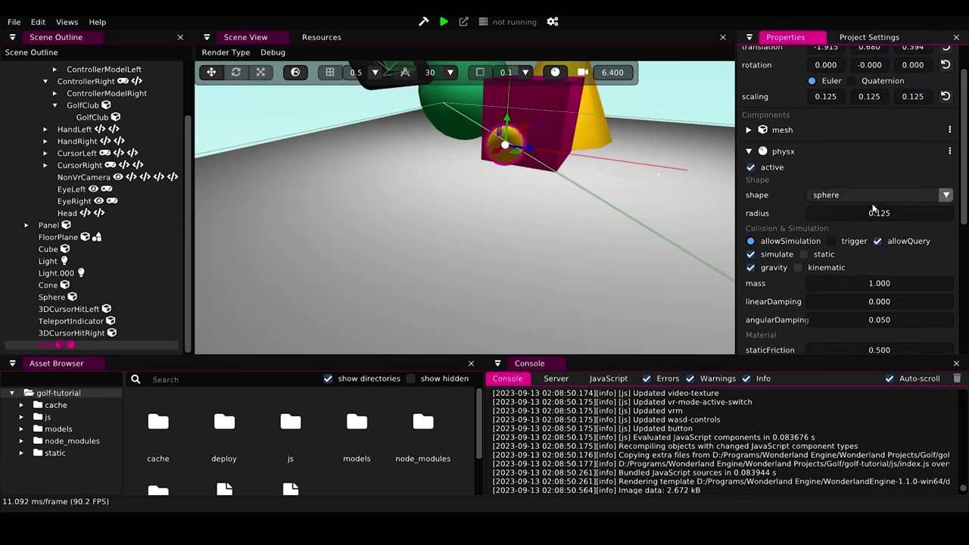
pyautogui.scroll(-3, 651, 198)
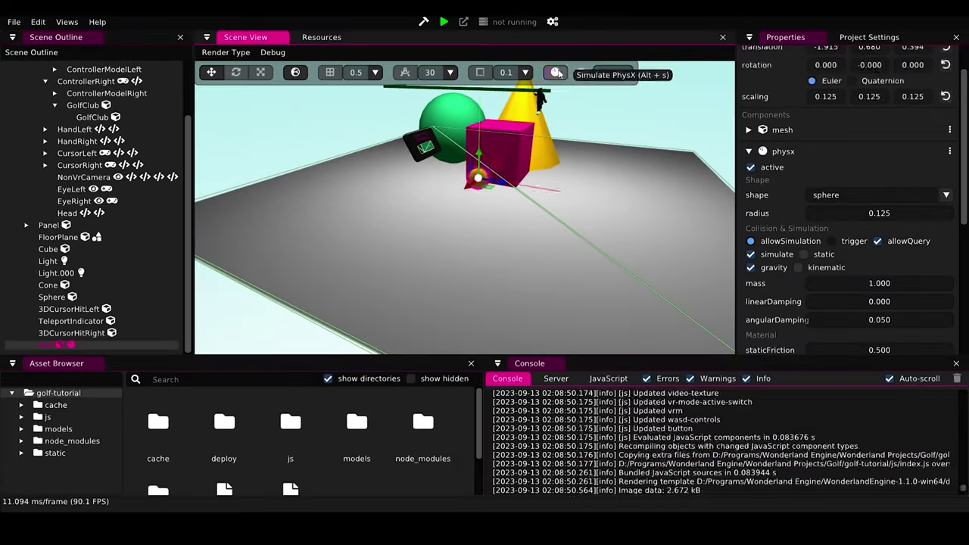
pyautogui.click(555, 72)
pyautogui.moveTo(466, 298); pyautogui.dragTo(508, 250, button='middle')
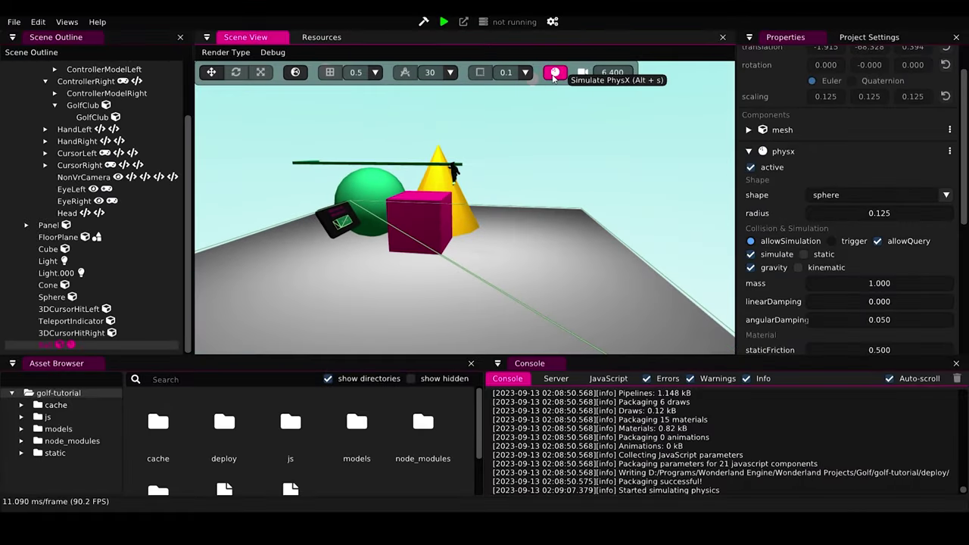
pyautogui.click(555, 72)
pyautogui.click(555, 72)
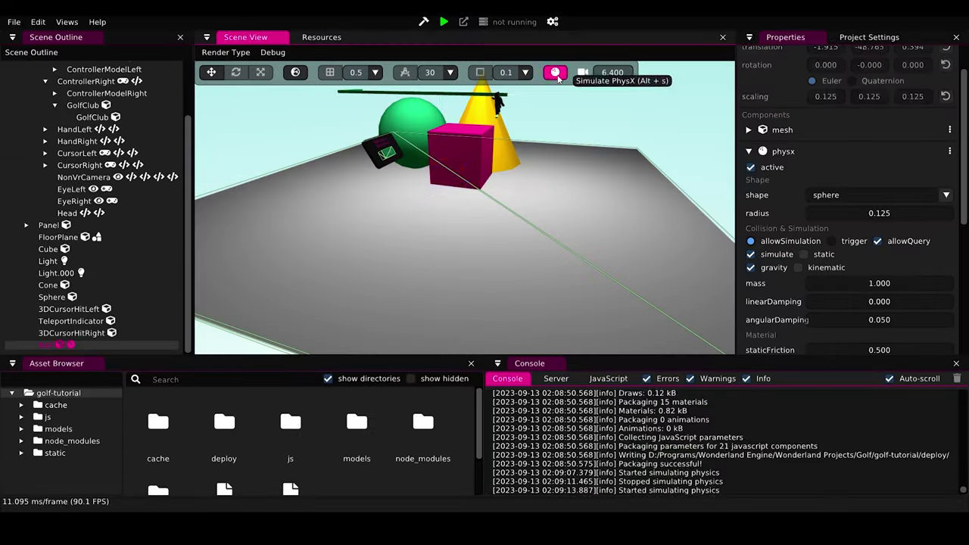
pyautogui.click(555, 72)
pyautogui.click(493, 252)
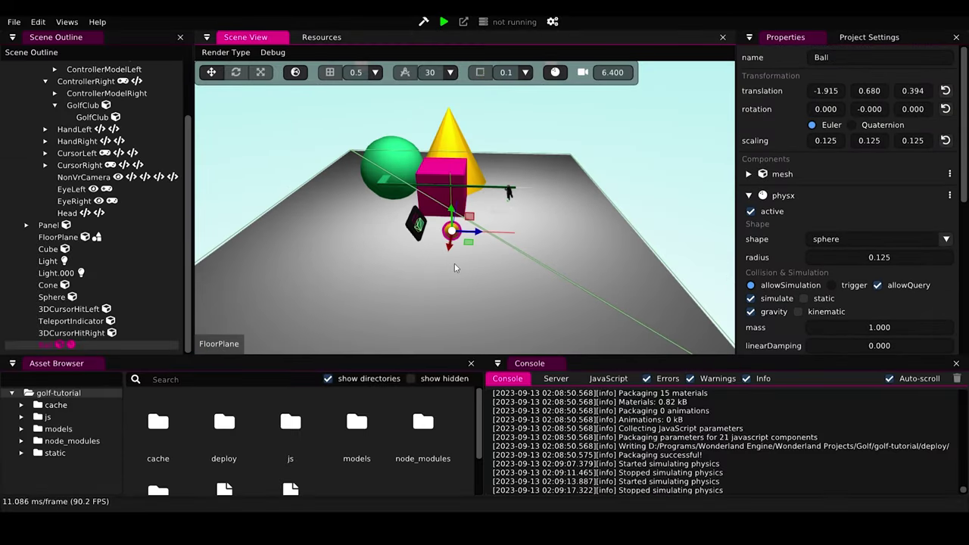
pyautogui.click(555, 72)
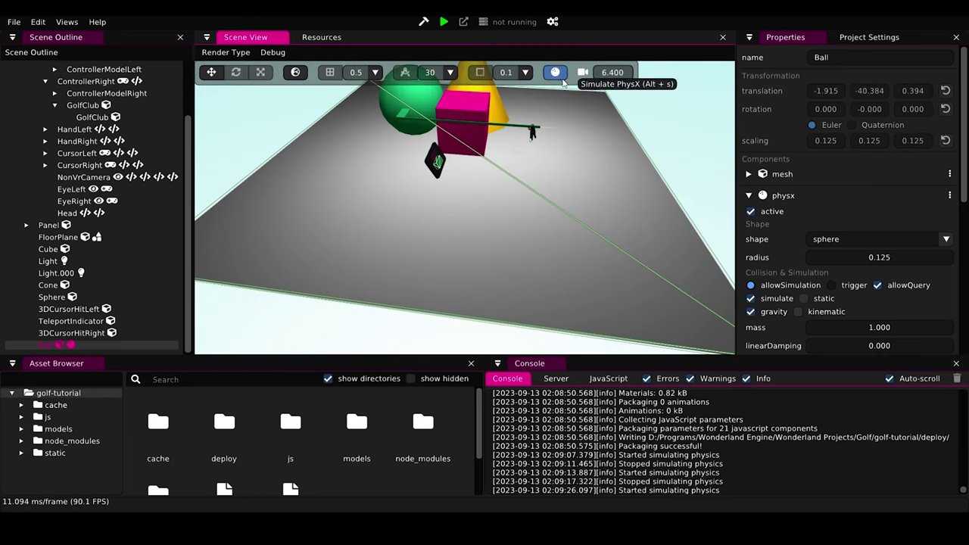
pyautogui.click(562, 79)
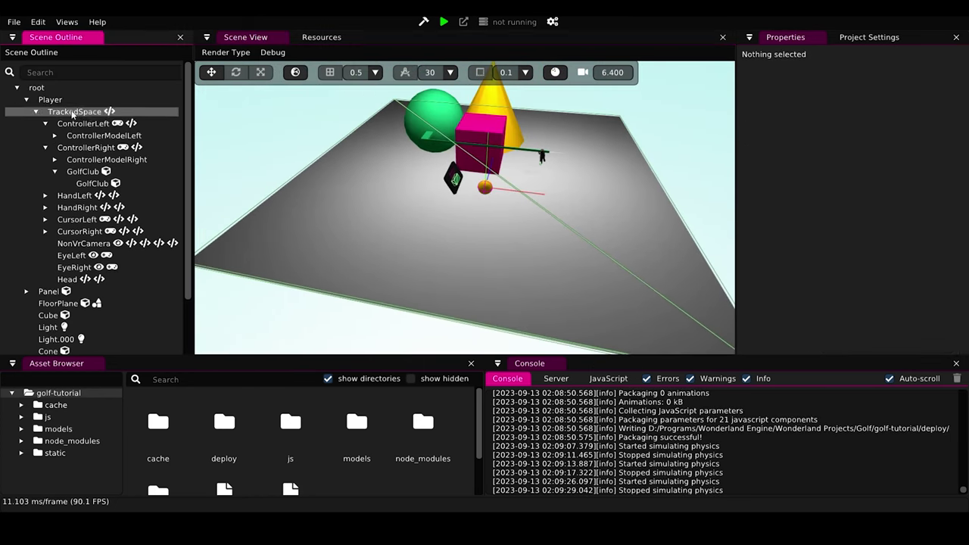
# Add a physics body named Floor_Physx under the scene root and set its physx shape to plane
pyautogui.rightClick(51, 92)
pyautogui.moveTo(107, 99)
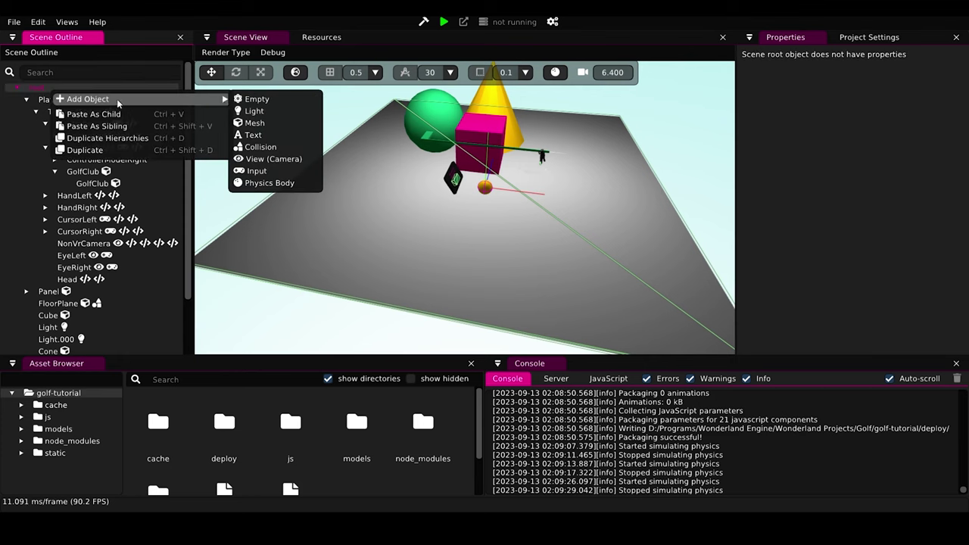
pyautogui.click(275, 184)
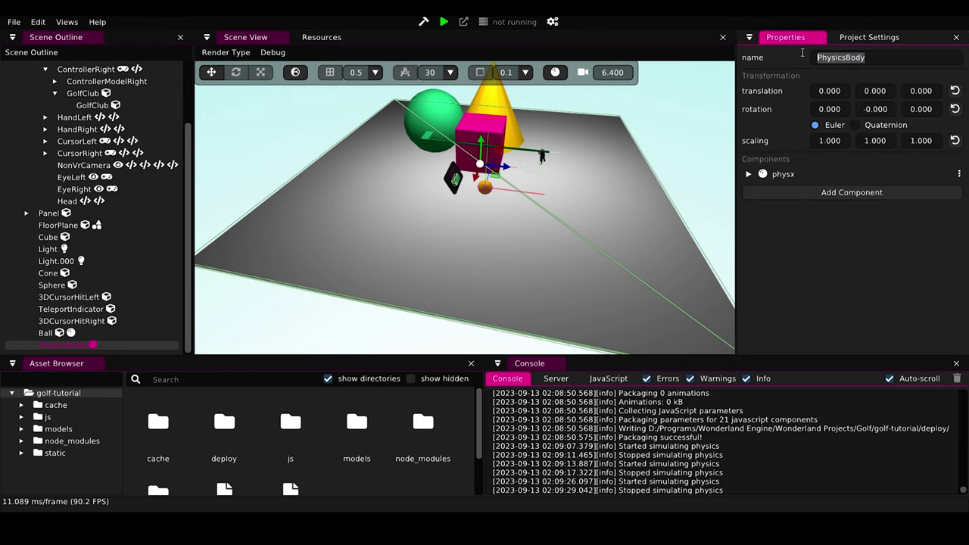
pyautogui.doubleClick(789, 53)
pyautogui.write('Floor_Physx')
pyautogui.click(749, 174)
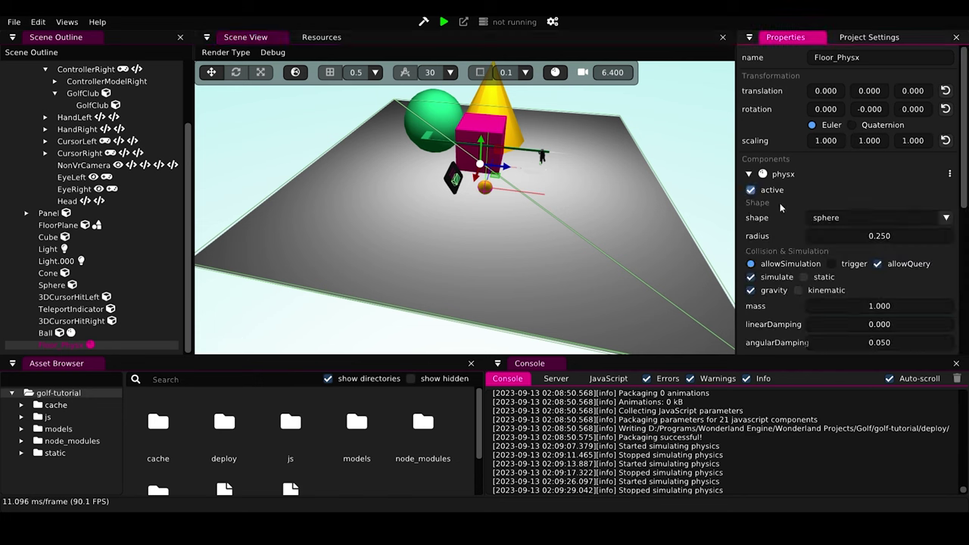
pyautogui.click(833, 217)
pyautogui.click(833, 283)
# Rotate Floor_Physx to -90 degrees about Z so the plane lies flat, and test it with the physics simulation
pyautogui.moveTo(621, 250); pyautogui.dragTo(530, 228, button='right')
pyautogui.moveTo(621, 318); pyautogui.dragTo(573, 245, button='right')
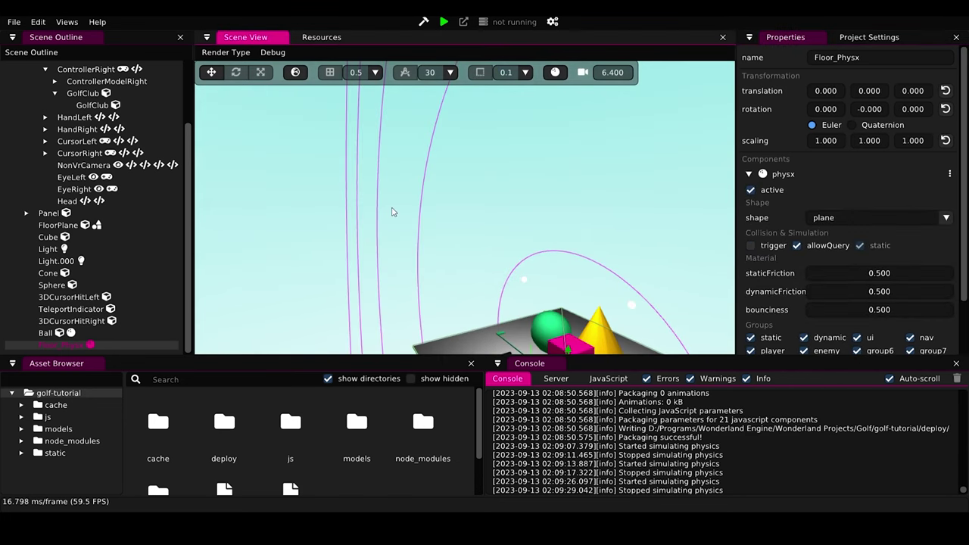
pyautogui.moveTo(392, 212); pyautogui.dragTo(442, 215, button='right')
pyautogui.press('r')
pyautogui.moveTo(442, 216); pyautogui.dragTo(492, 244)
pyautogui.moveTo(492, 244)
pyautogui.mouseDown(button='right')
pyautogui.moveTo(485, 265)
pyautogui.moveTo(500, 250)
pyautogui.mouseUp(button='right')
pyautogui.scroll(-1, 790, 258)
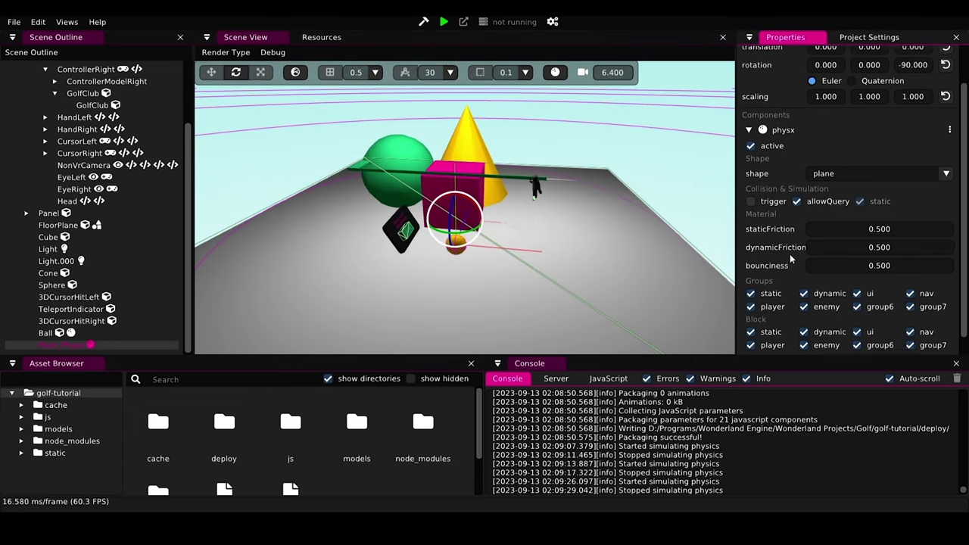
pyautogui.scroll(-1, 791, 257)
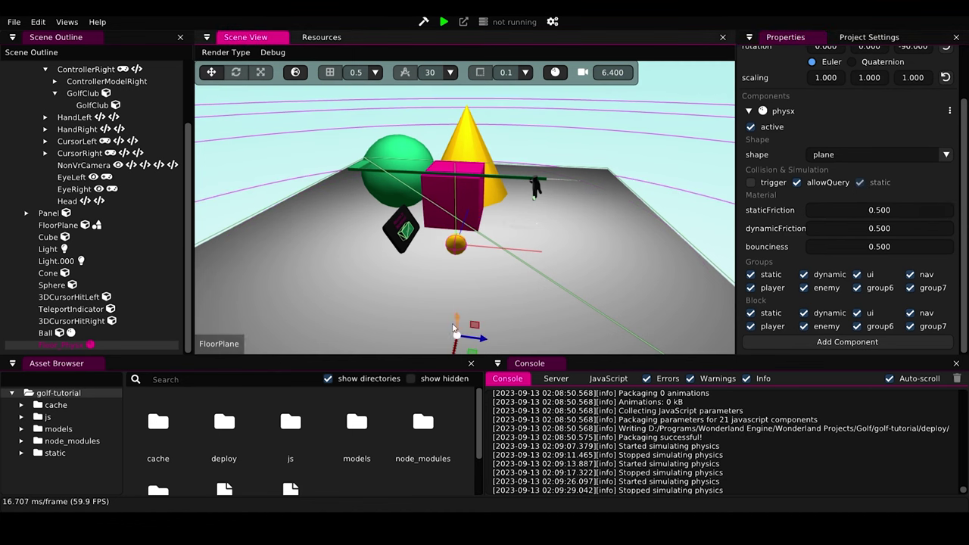
pyautogui.click(459, 327)
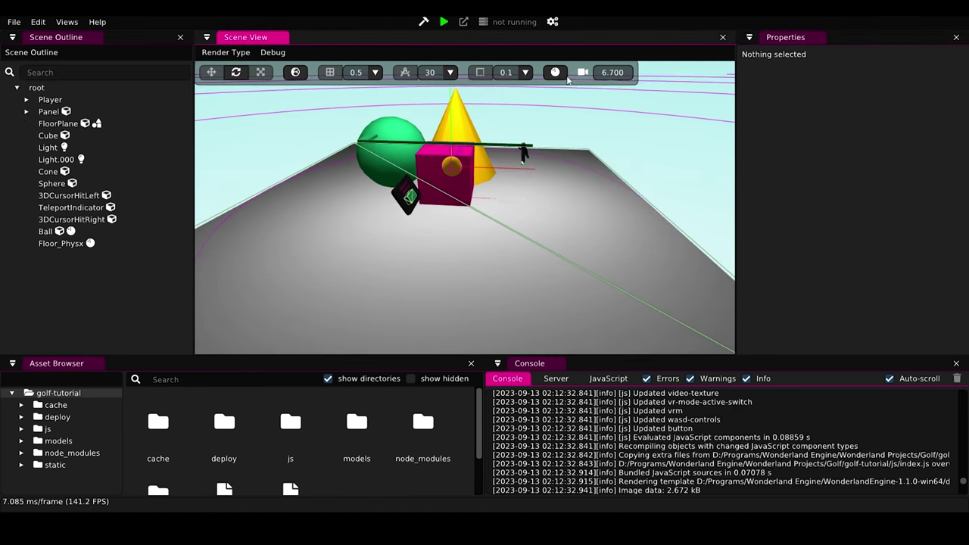
pyautogui.click(555, 72)
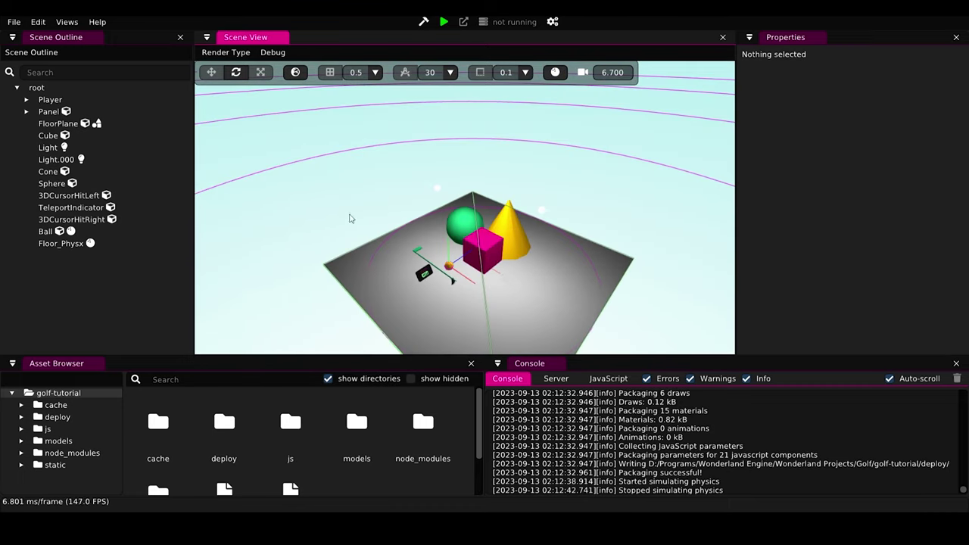
# Try tilting Floor_Physx by 30 degrees about Z, and return the plane to its flat orientation
pyautogui.click(63, 243)
pyautogui.moveTo(475, 256); pyautogui.dragTo(510, 206, button='right')
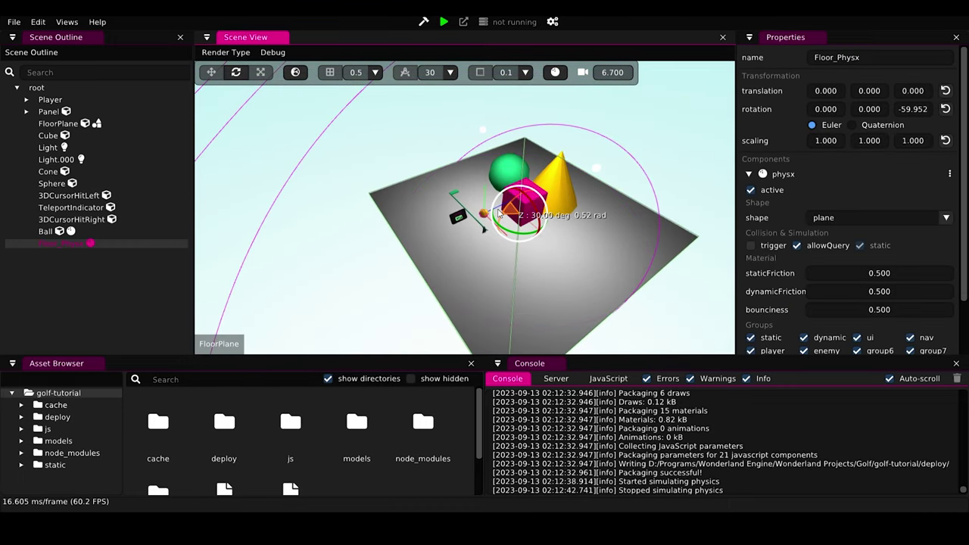
pyautogui.moveTo(912, 110); pyautogui.dragTo(903, 116)
pyautogui.keyDown('ctrl'); pyautogui.moveTo(500, 204); pyautogui.dragTo(565, 268); pyautogui.keyUp('ctrl')
pyautogui.moveTo(546, 258); pyautogui.dragTo(376, 160, button='right')
pyautogui.press('Escape')
# Run and stop the physics simulation repeatedly to check how the Ball lands on the floor plane
pyautogui.click(559, 72)
pyautogui.moveTo(465, 209); pyautogui.dragTo(465, 250, button='right')
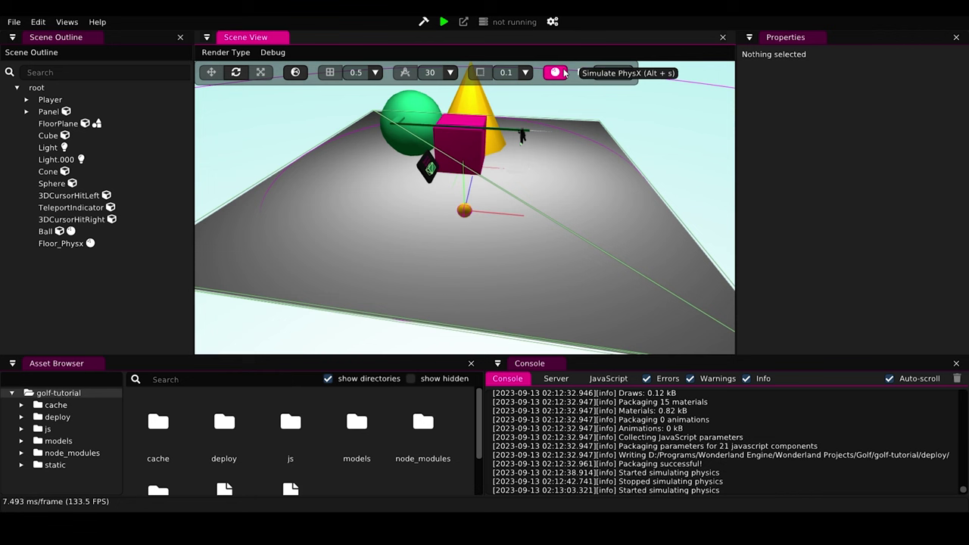
pyautogui.click(562, 72)
pyautogui.click(563, 72)
pyautogui.moveTo(465, 208); pyautogui.dragTo(473, 212, button='right')
pyautogui.click(555, 75)
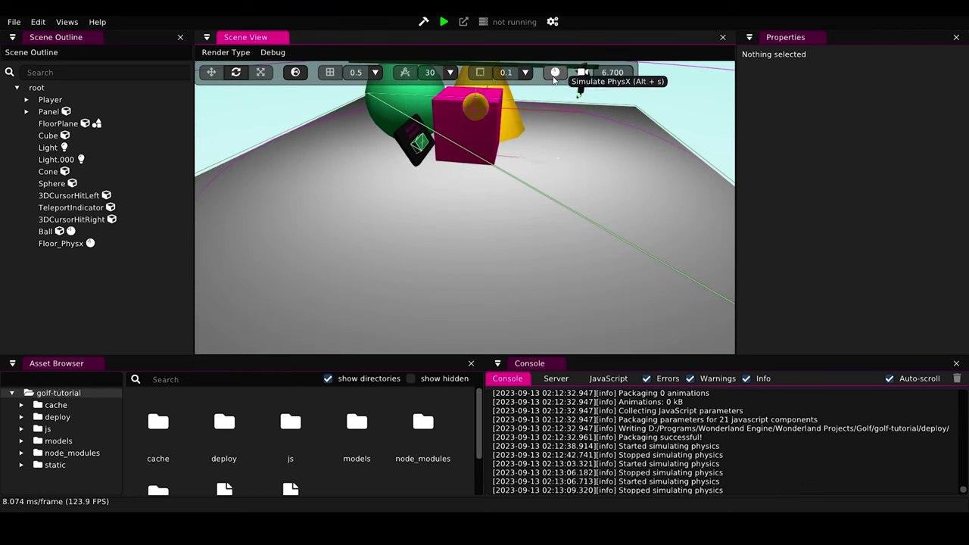
pyautogui.moveTo(534, 311); pyautogui.dragTo(496, 234, button='right')
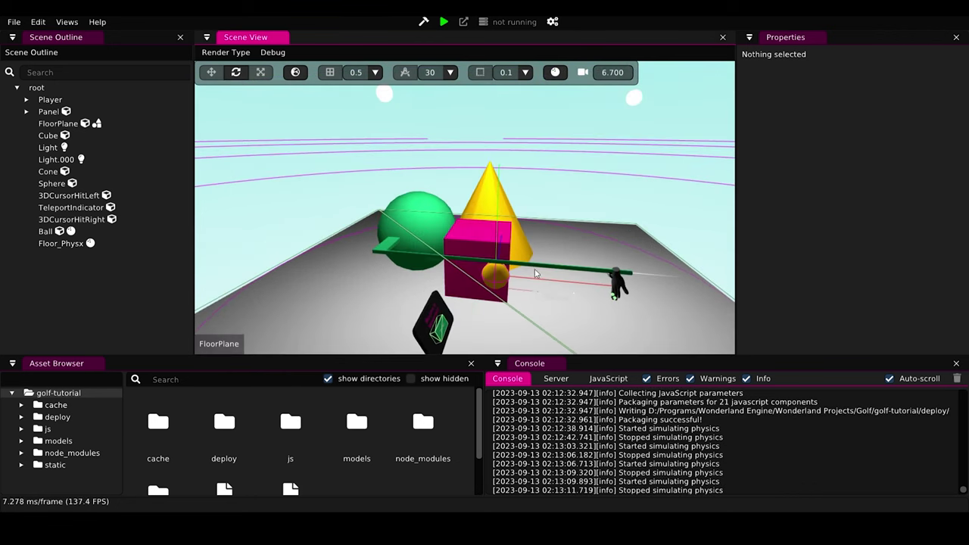
# Add a physx component to the GolfClub shaft under ControllerRight and set its shape to box
pyautogui.click(535, 277)
pyautogui.click(537, 256)
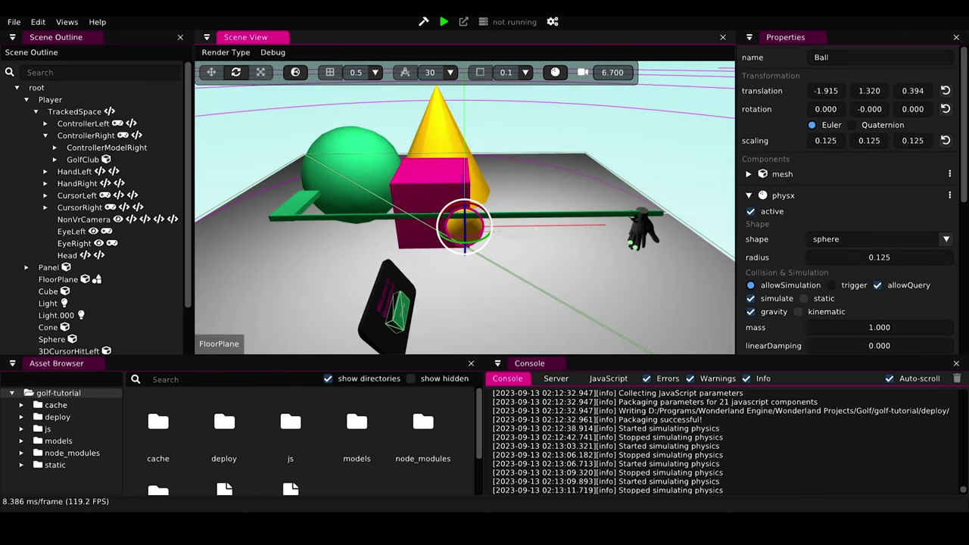
pyautogui.click(333, 220)
pyautogui.click(923, 173)
pyautogui.click(881, 173)
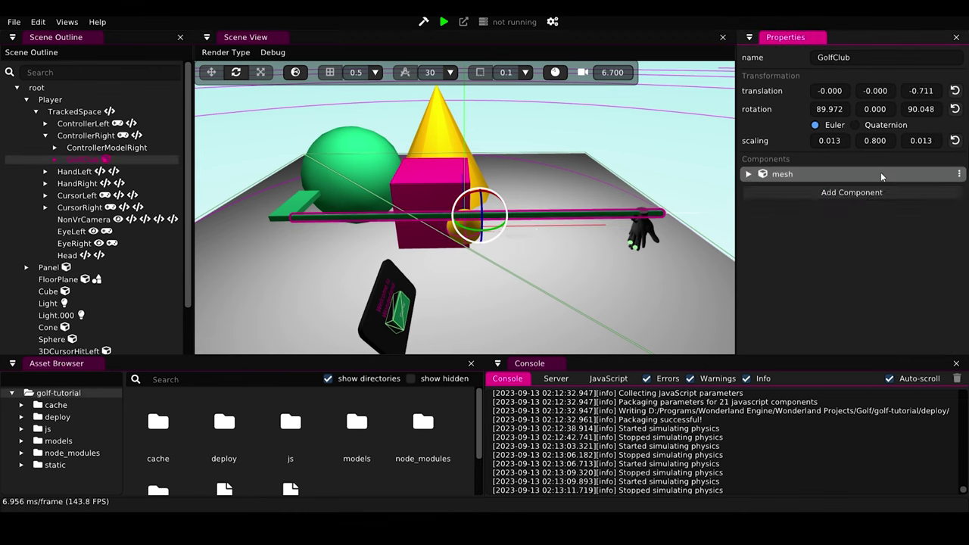
pyautogui.click(883, 192)
pyautogui.click(776, 284)
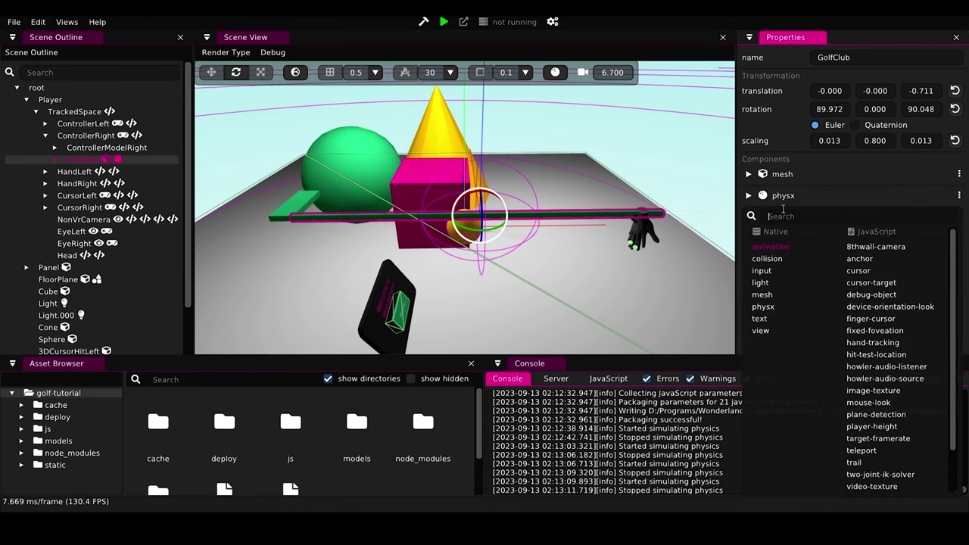
pyautogui.click(831, 239)
pyautogui.click(840, 300)
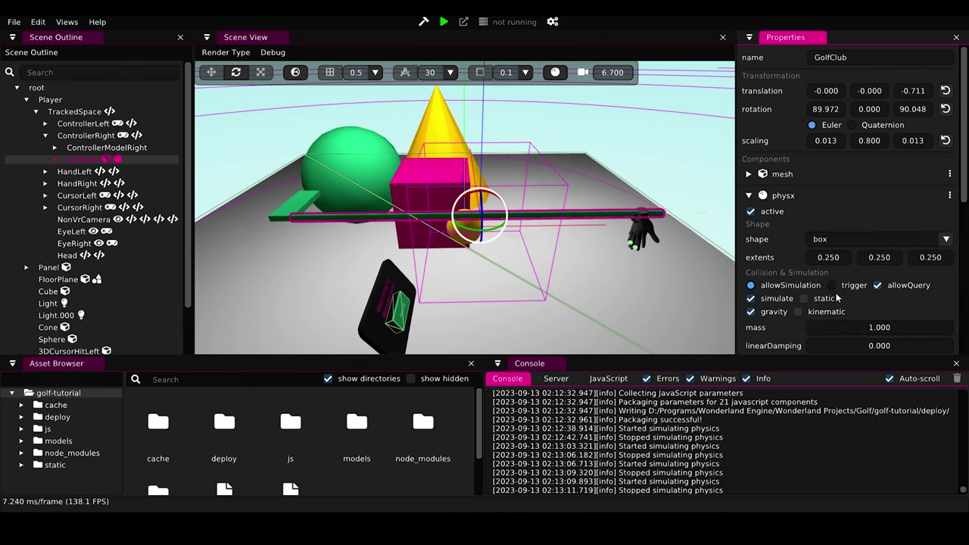
# Set the GolfClub shaft's physx box extents to 0.020, 0.806 and 0.020 so the collider fits the shaft
pyautogui.moveTo(568, 269); pyautogui.dragTo(719, 254, button='middle')
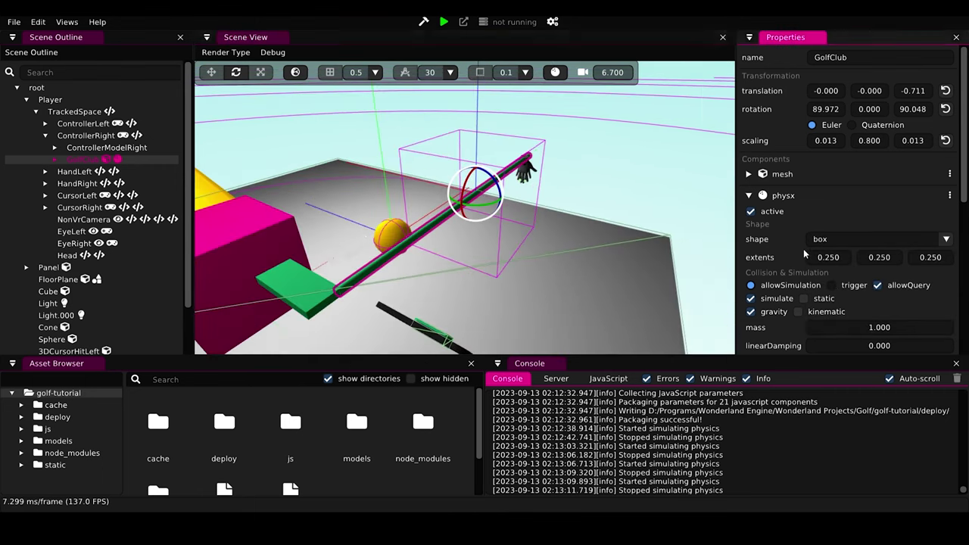
pyautogui.moveTo(827, 250); pyautogui.dragTo(823, 260)
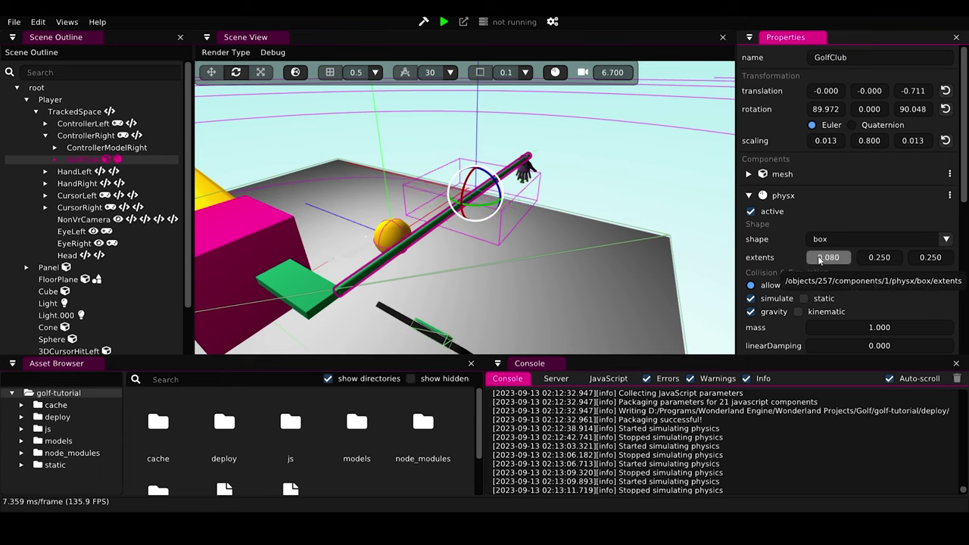
pyautogui.moveTo(818, 259); pyautogui.dragTo(812, 260)
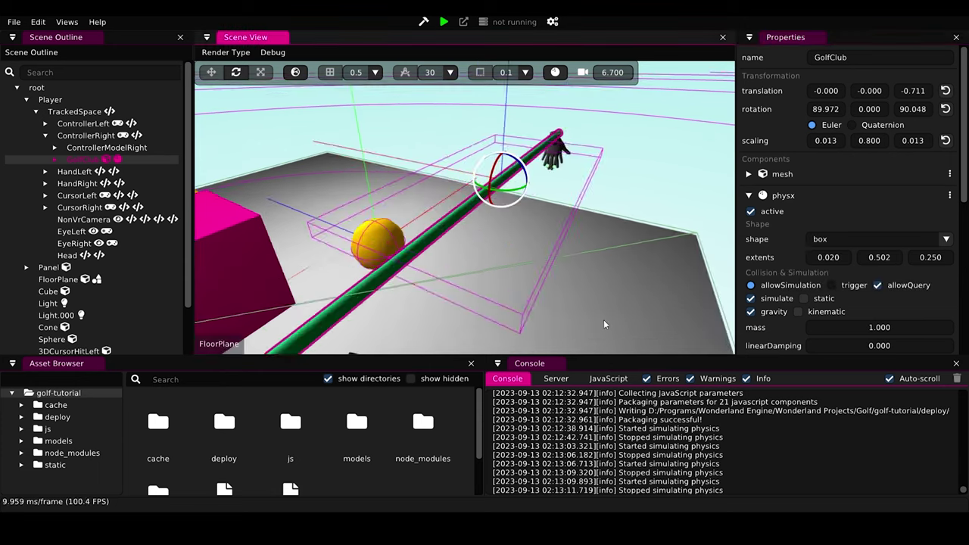
pyautogui.moveTo(604, 321); pyautogui.dragTo(492, 310, button='middle')
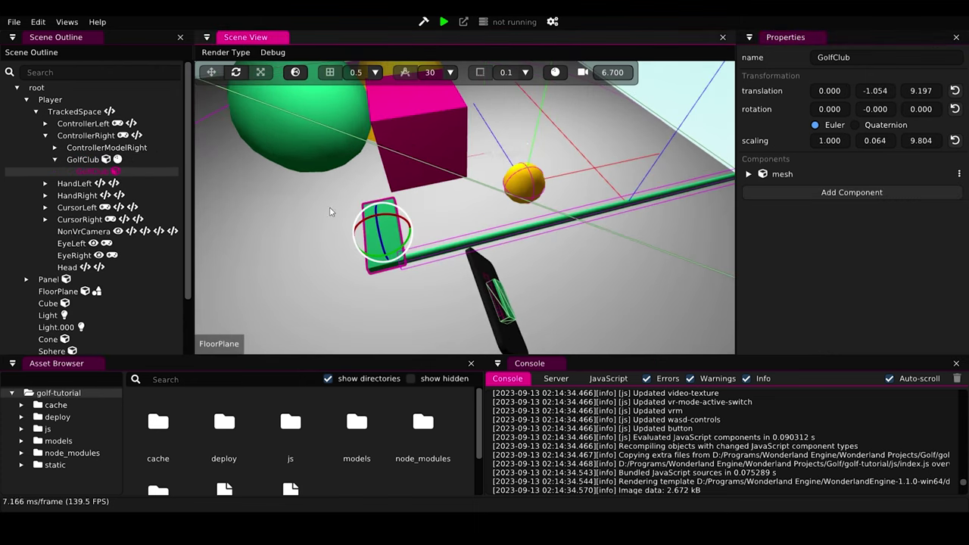
# Add a physx component to the club head, the GolfClub nested under the shaft, and set its shape to box
pyautogui.click(866, 190)
pyautogui.click(764, 285)
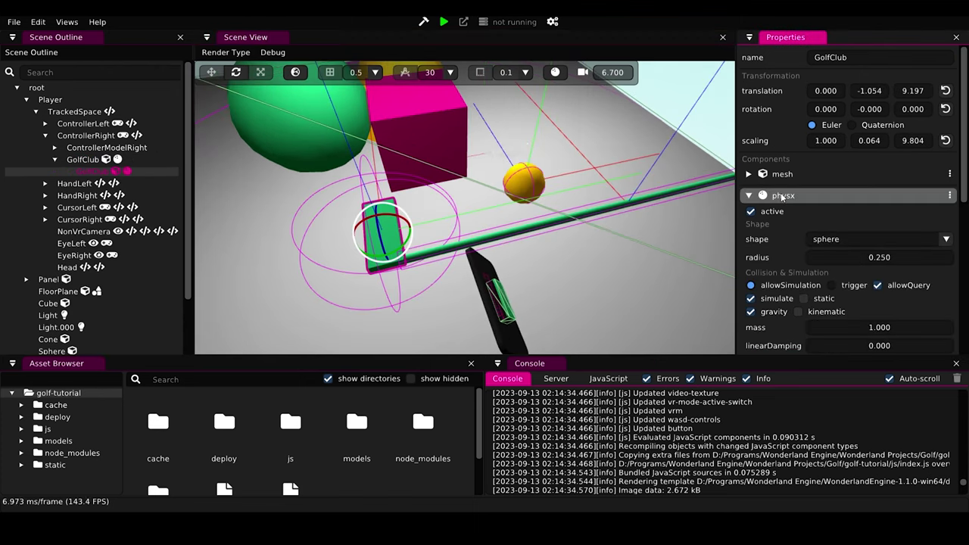
pyautogui.click(826, 239)
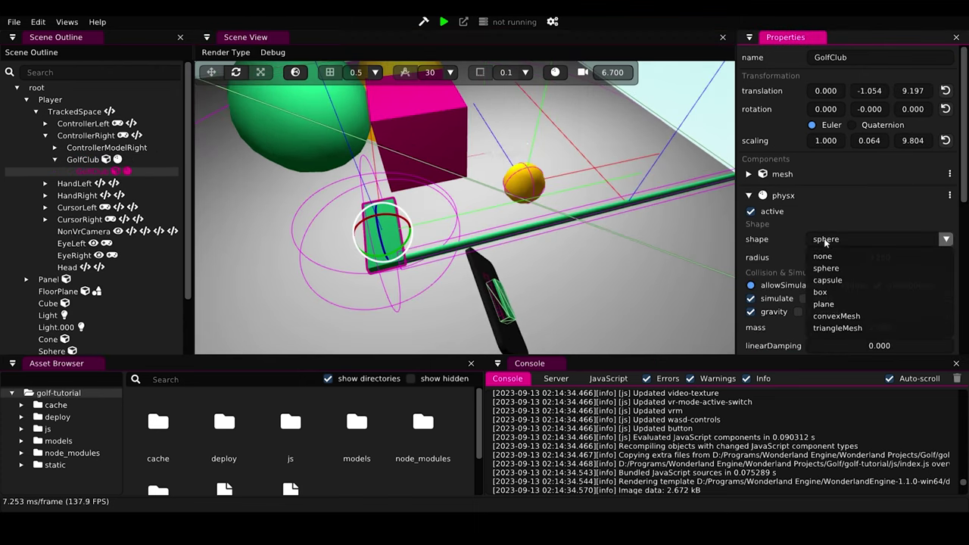
pyautogui.click(841, 295)
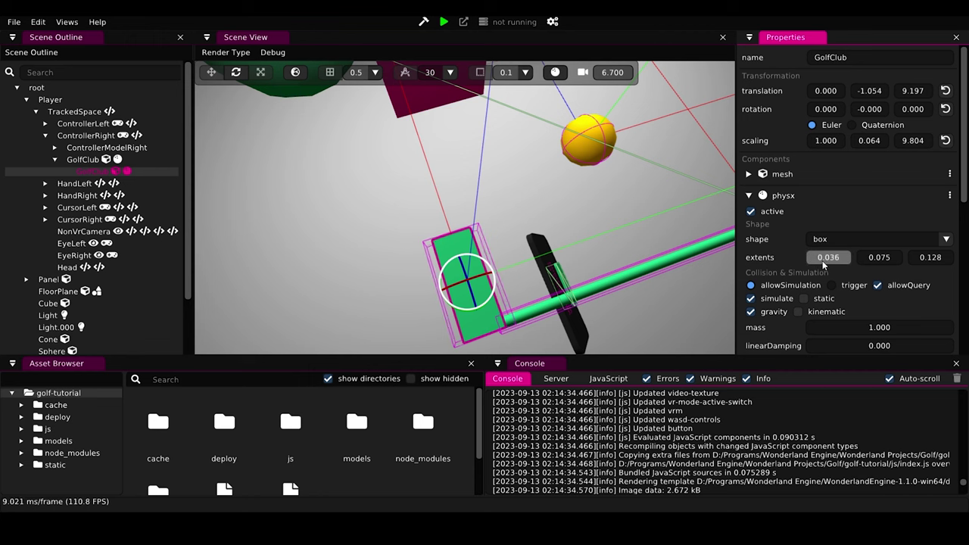
# Fit the club head's physx box with extents 0.022, 0.075 and 0.157, and shift the head to 9.391 along Z
pyautogui.moveTo(822, 261); pyautogui.dragTo(818, 259)
pyautogui.moveTo(465, 250); pyautogui.dragTo(394, 189, button='middle')
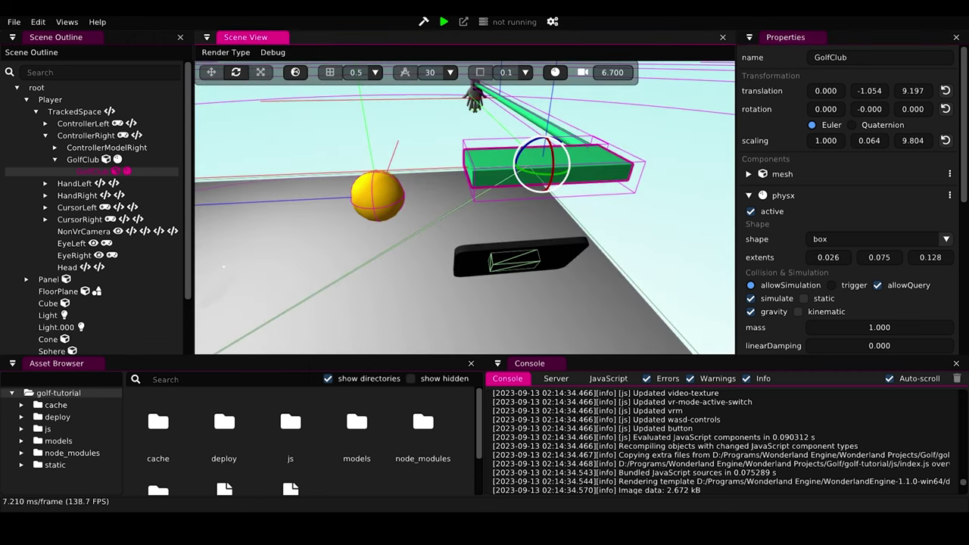
pyautogui.press('d')
pyautogui.click(845, 287)
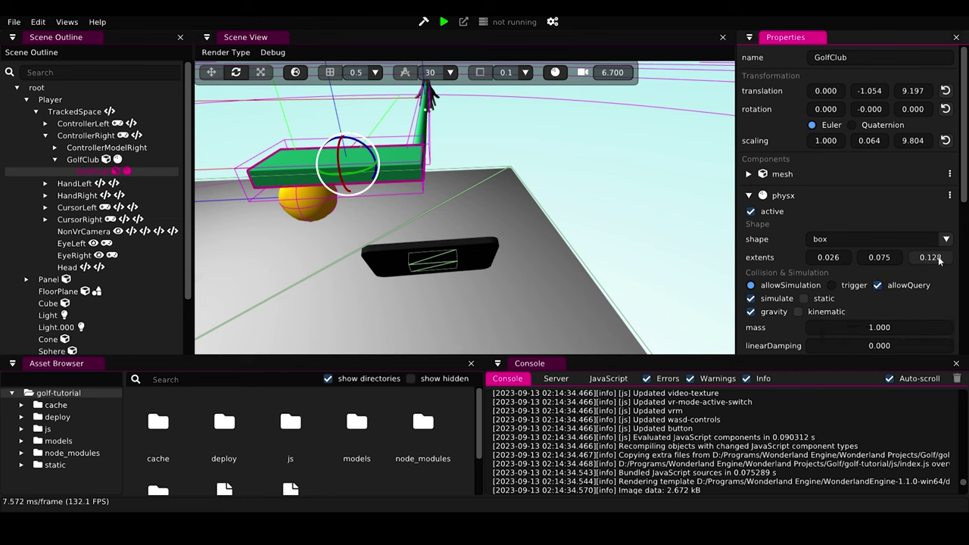
pyautogui.moveTo(542, 257); pyautogui.dragTo(401, 227, button='right')
pyautogui.moveTo(485, 303); pyautogui.dragTo(533, 252, button='right')
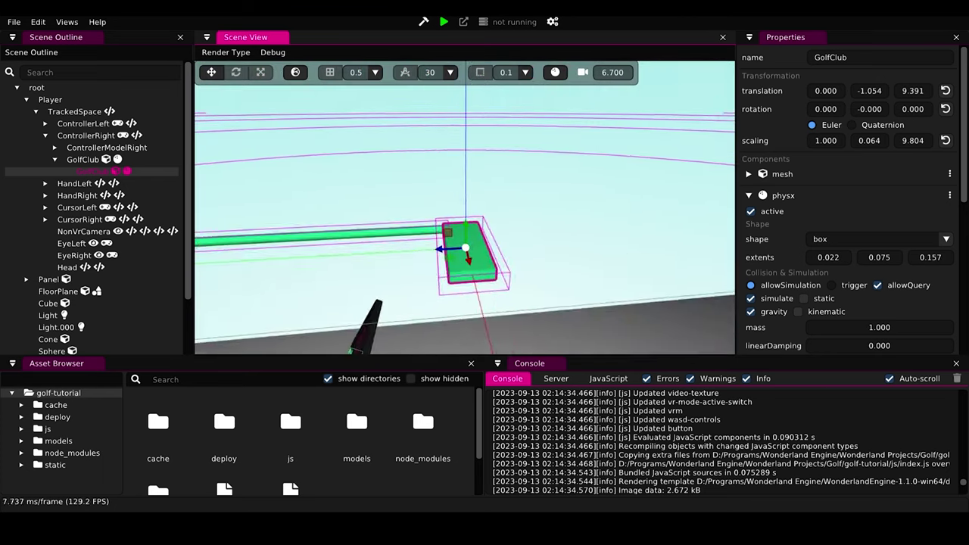
pyautogui.moveTo(465, 250); pyautogui.dragTo(446, 257, button='right')
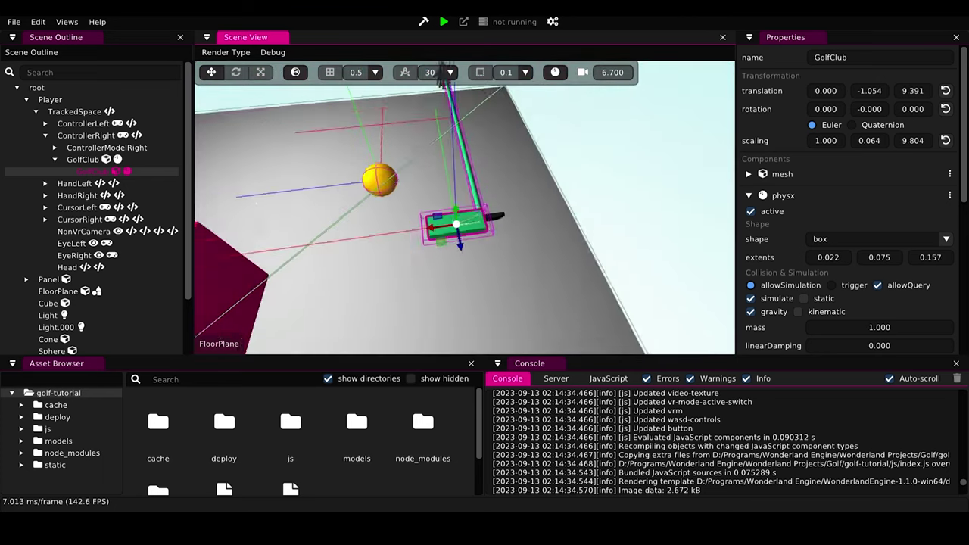
pyautogui.moveTo(500, 242); pyautogui.dragTo(455, 256, button='right')
# Turn off gravity and enable kinematic on the golf club's physx components
pyautogui.click(781, 313)
pyautogui.click(481, 242)
pyautogui.click(467, 254)
pyautogui.click(428, 307)
pyautogui.click(427, 292)
pyautogui.moveTo(427, 292); pyautogui.dragTo(567, 239, button='right')
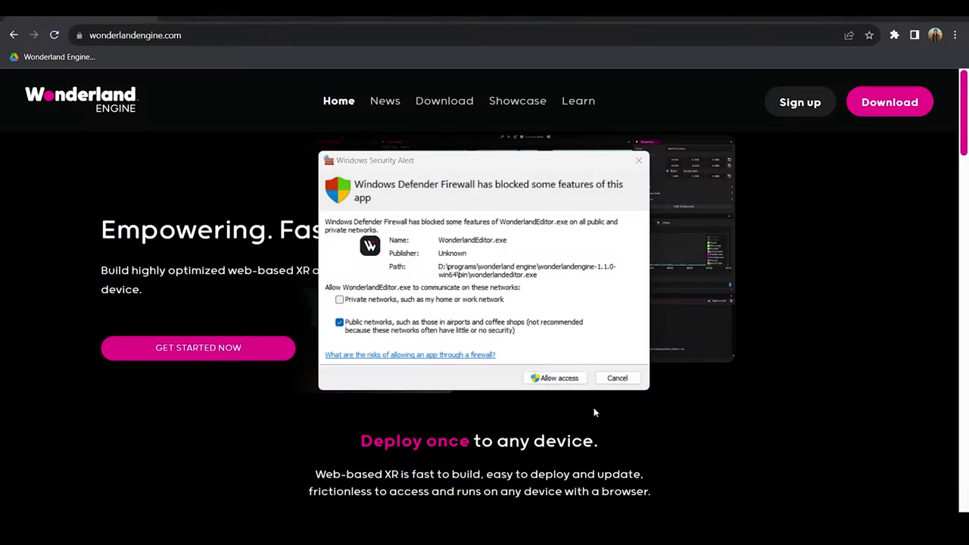
# Allow WonderlandEditor.exe to communicate on public networks through Windows Defender Firewall
pyautogui.click(559, 378)
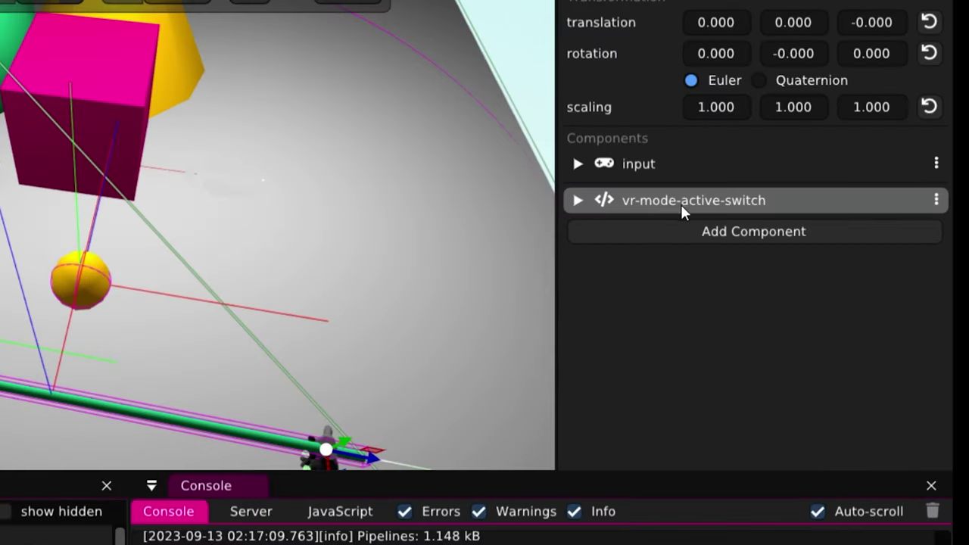
# Deactivate the vr-mode-active-switch component on ControllerRight and run the project in the browser to look around the scene
pyautogui.click(683, 208)
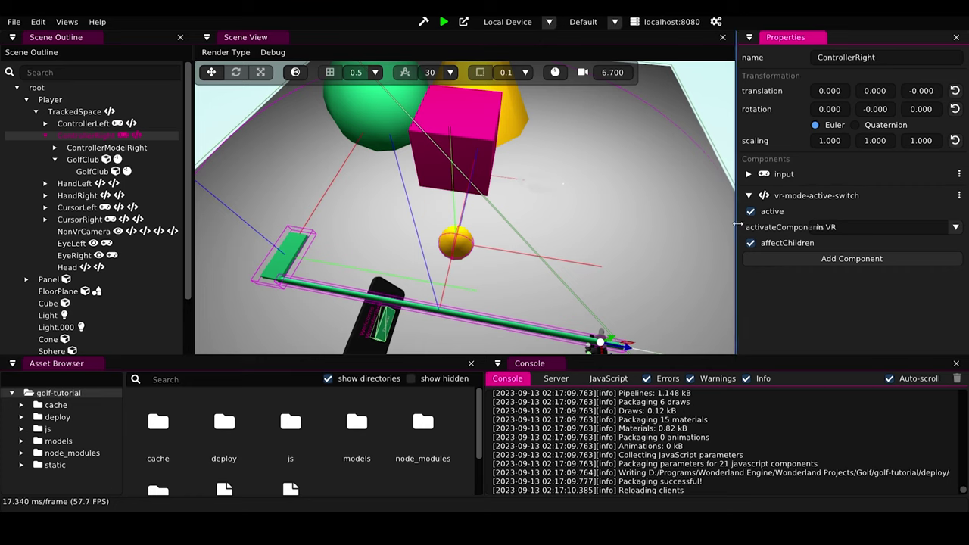
pyautogui.moveTo(738, 225); pyautogui.dragTo(691, 220)
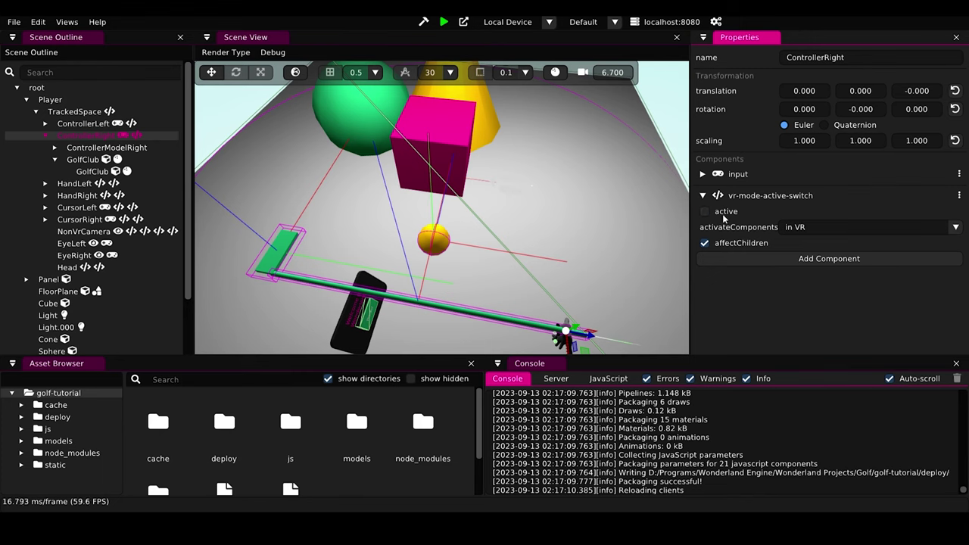
pyautogui.click(444, 22)
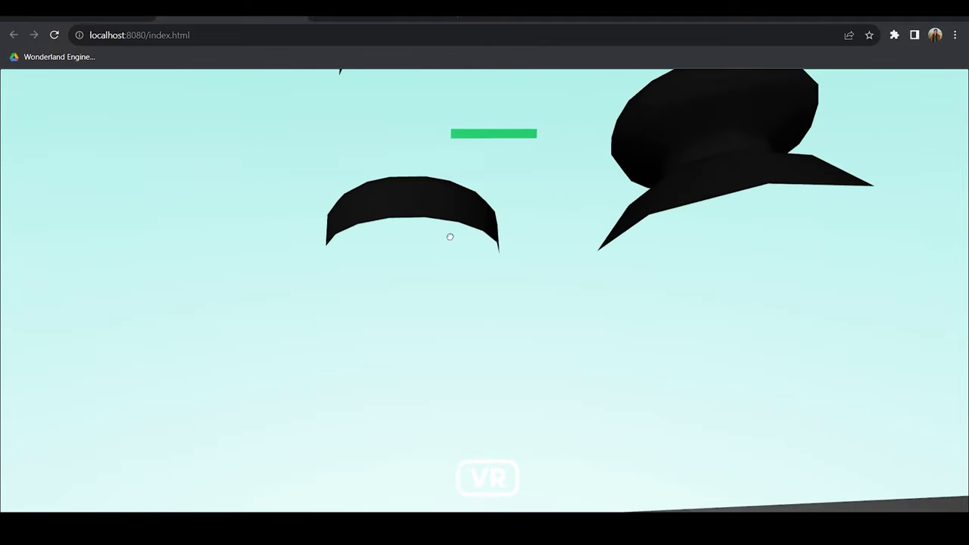
pyautogui.moveTo(449, 237); pyautogui.dragTo(520, 174)
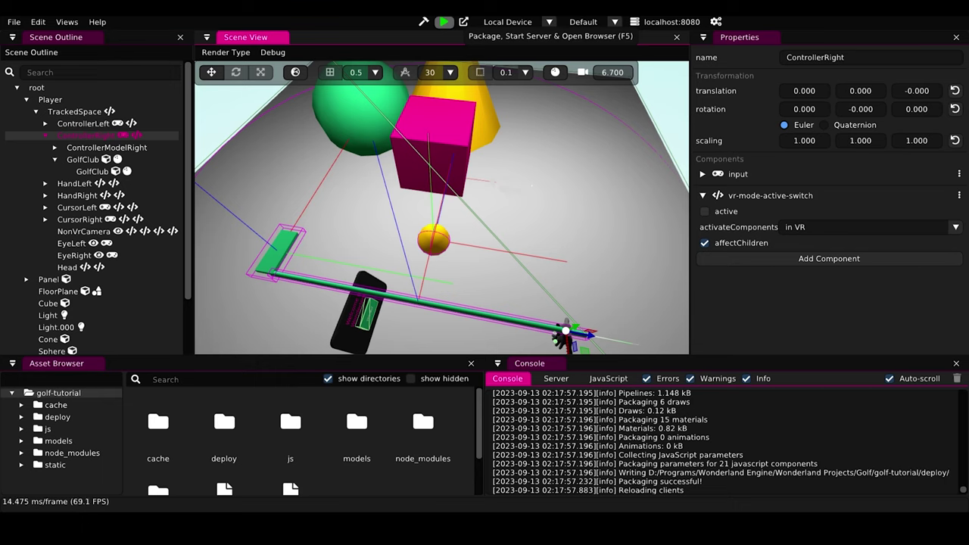
# Try rotating the GolfClub to 30 degrees about Y, and repackage the project to compare it in the browser
pyautogui.click(458, 308)
pyautogui.moveTo(424, 301); pyautogui.dragTo(463, 280)
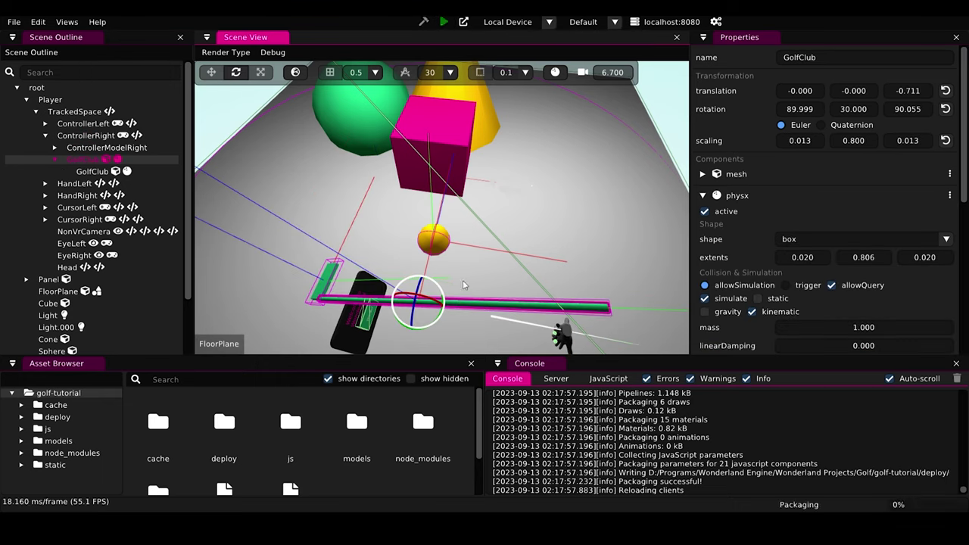
pyautogui.click(425, 25)
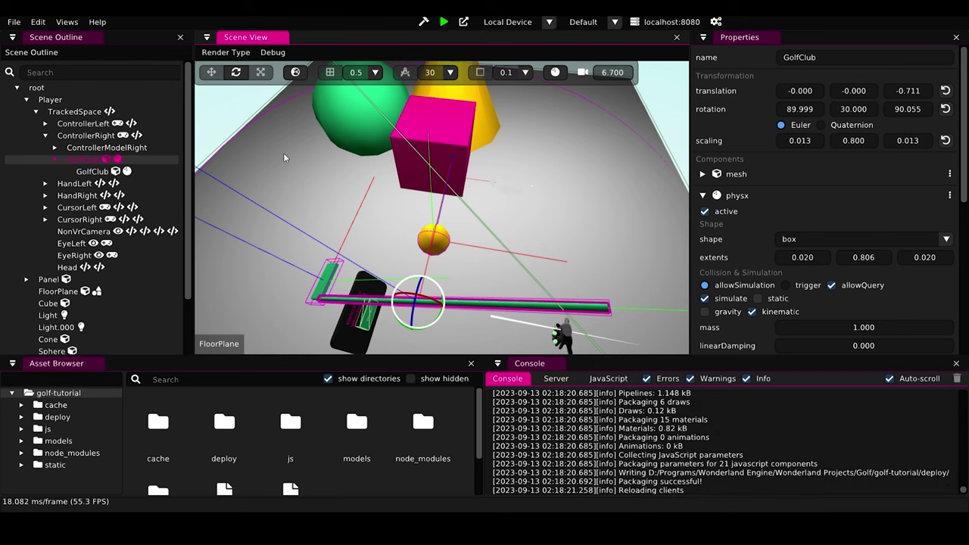
pyautogui.click(426, 25)
pyautogui.hotkey('alt', 'Tab')
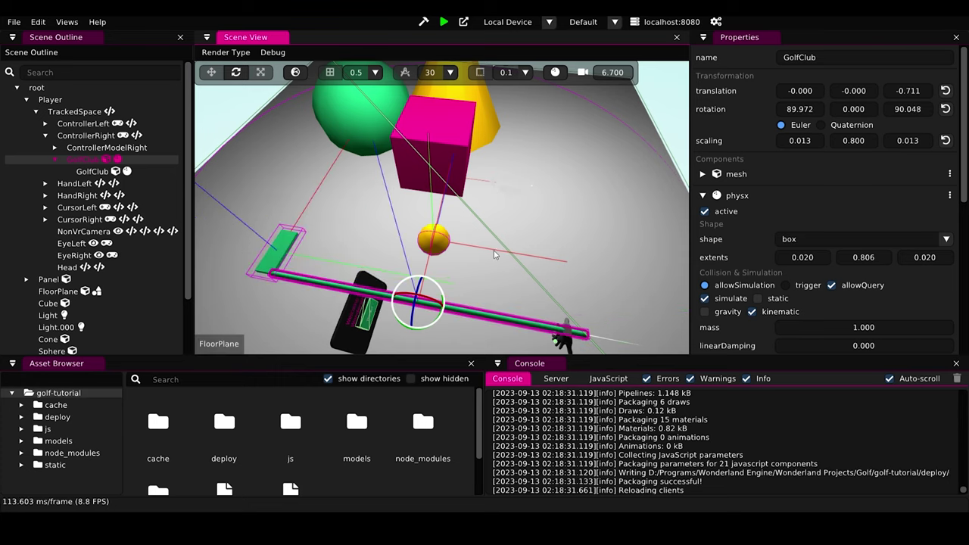
# Reactivate the vr-mode-active-switch component on ControllerRight
pyautogui.moveTo(495, 253); pyautogui.dragTo(480, 238, button='middle')
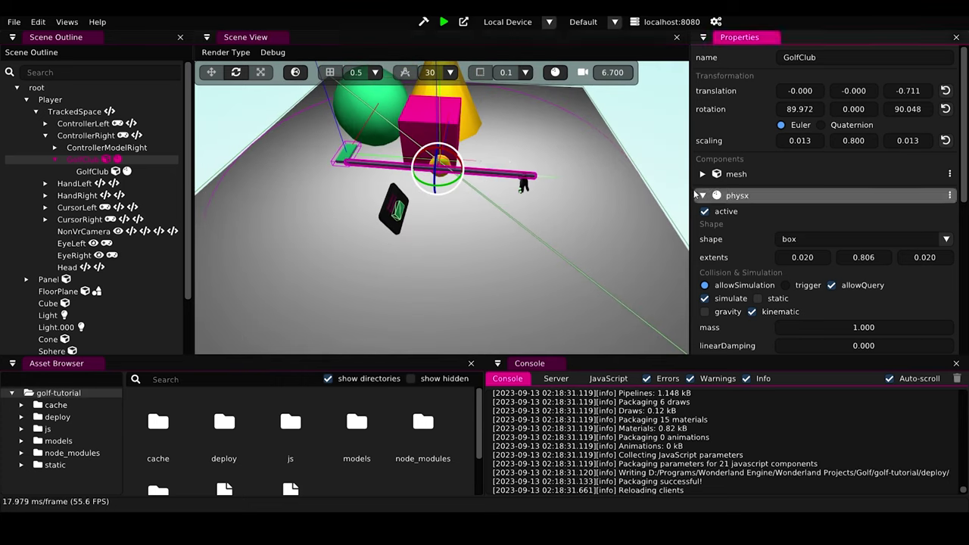
pyautogui.click(136, 139)
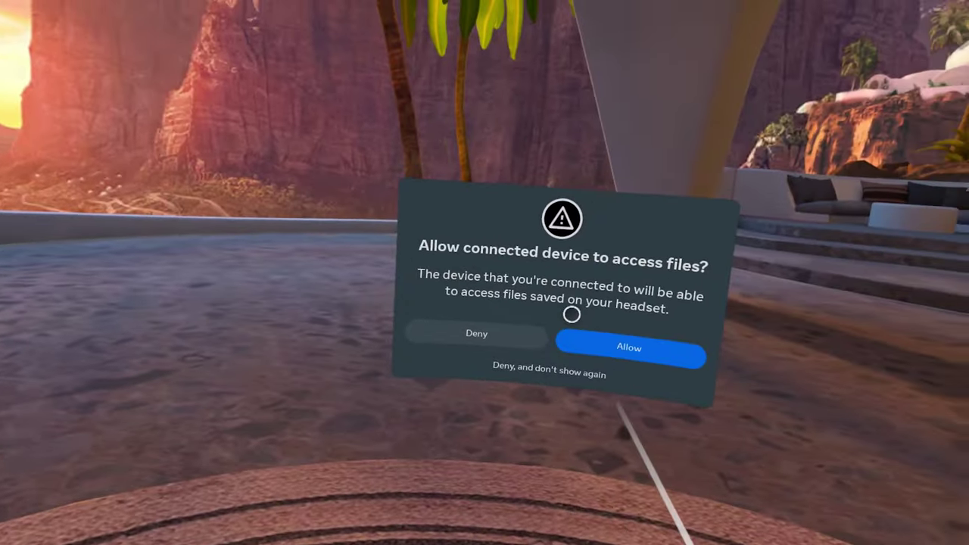
# Allow the connected device to access the headset's files, and browse YouTube guides on enabling Oculus Quest 2 developer mode
pyautogui.click(603, 305)
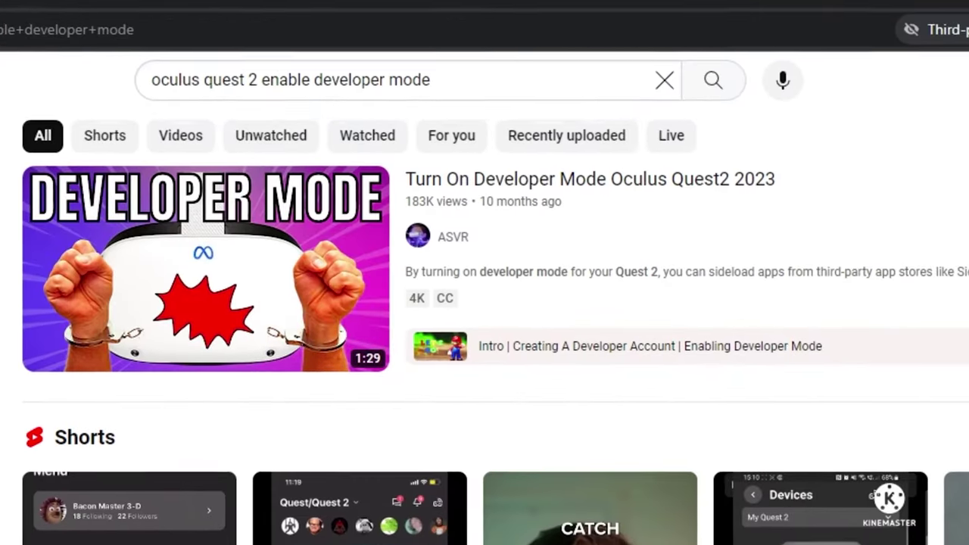
pyautogui.scroll(-8, 484, 303)
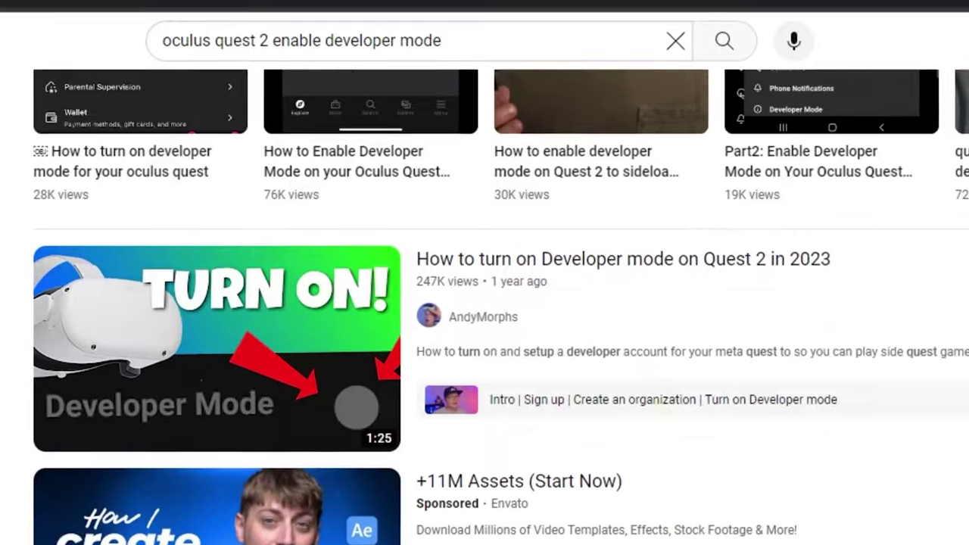
pyautogui.scroll(-2, 484, 303)
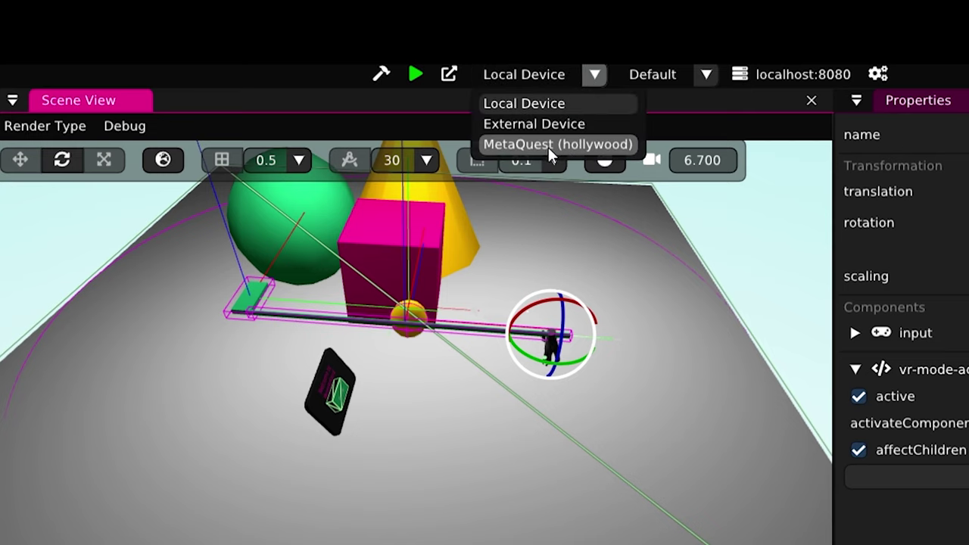
# Choose MetaQuest (hollywood) as the target device, run the project on it and enter VR from the headset's browser
pyautogui.click(587, 146)
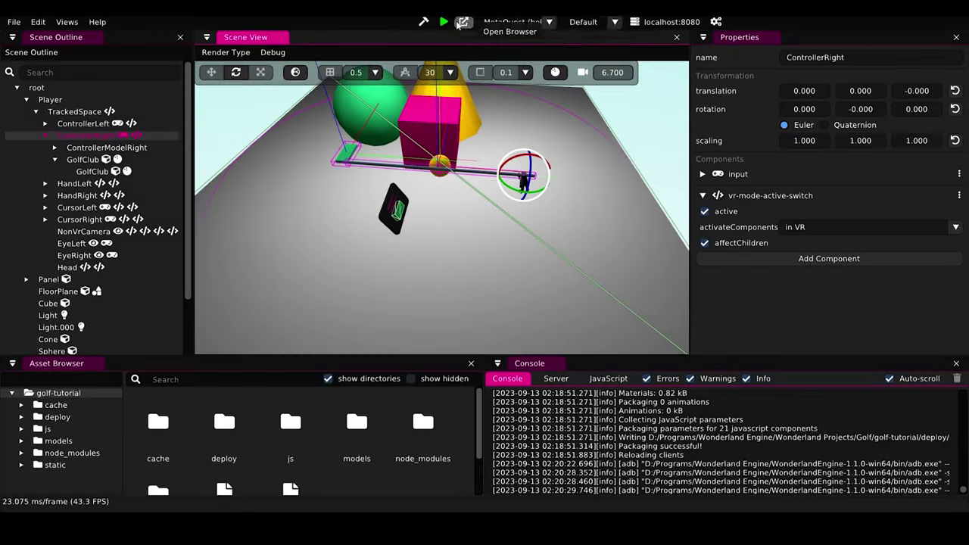
pyautogui.click(444, 22)
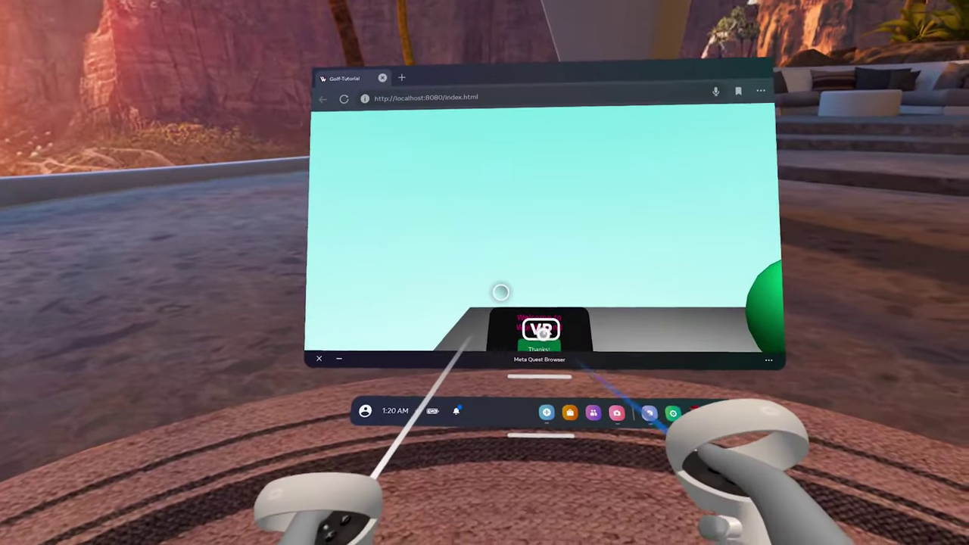
pyautogui.click(542, 372)
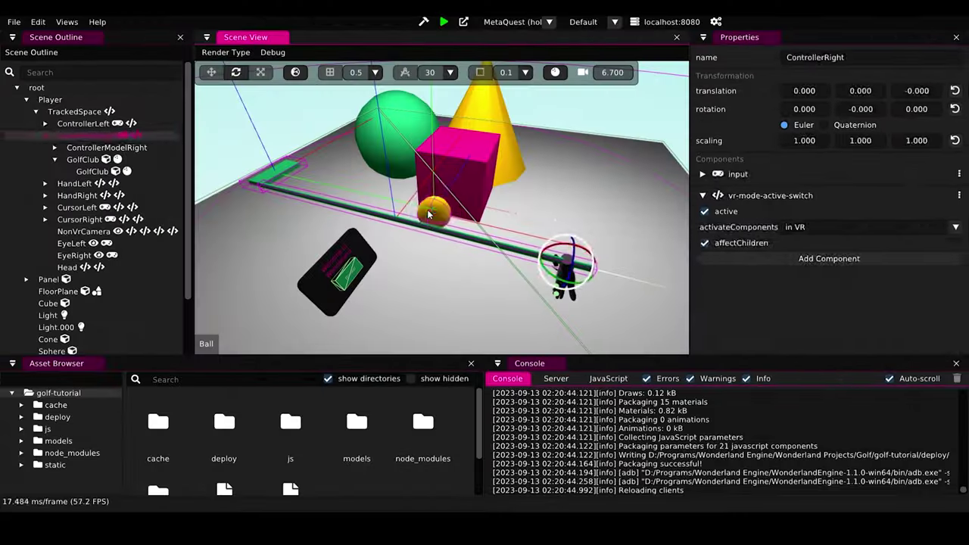
# Set the Ball's physx linearDamping and angularDamping to 1.5
pyautogui.click(432, 215)
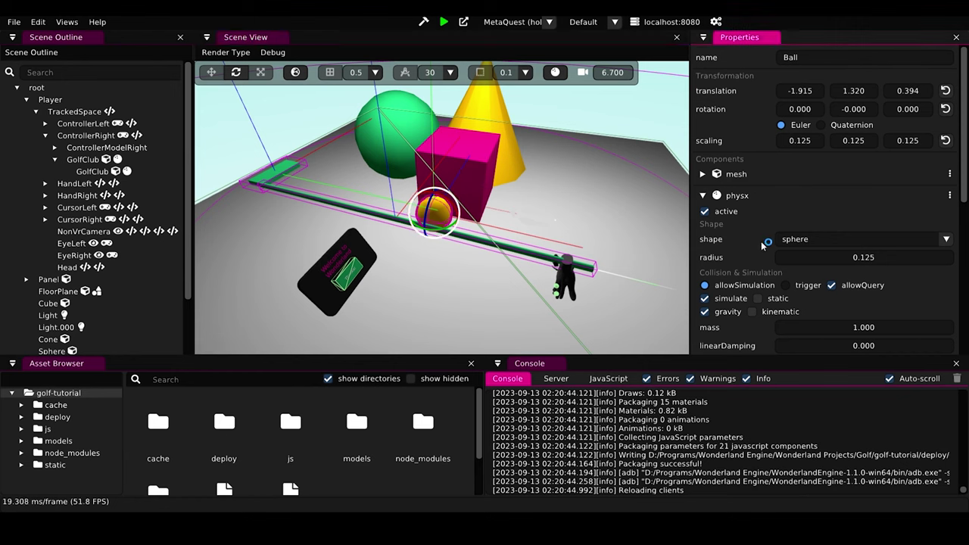
pyautogui.scroll(-2, 893, 345)
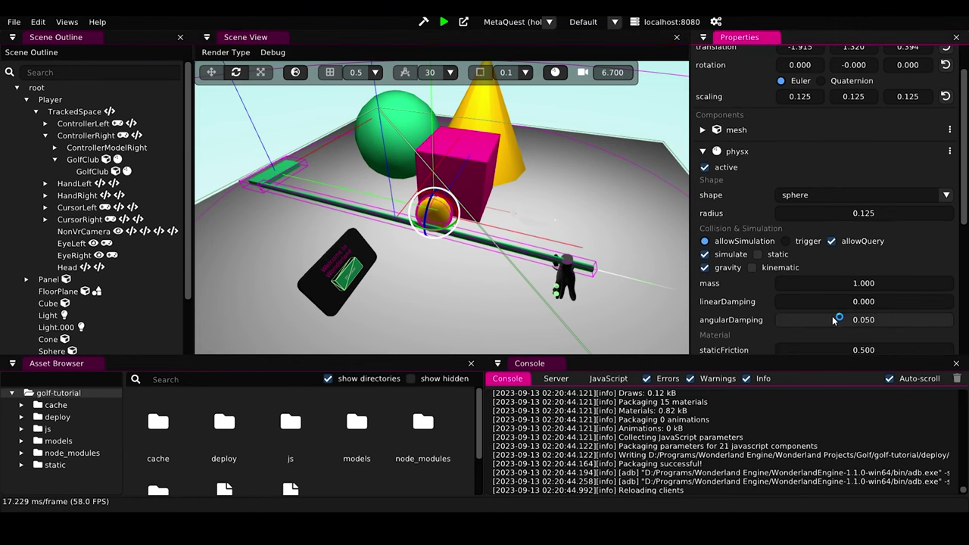
pyautogui.scroll(-4, 833, 320)
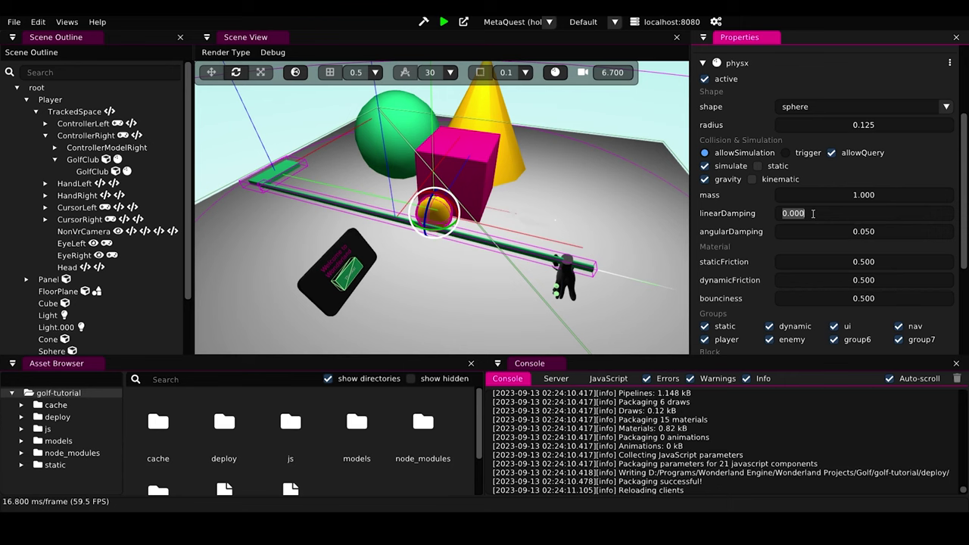
pyautogui.press('Return')
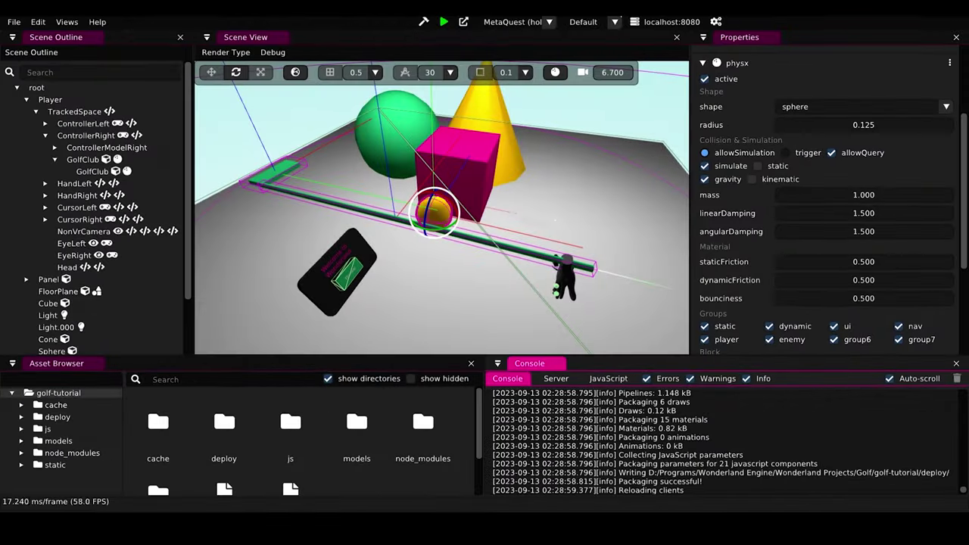
# Collapse the Ball's physx settings and add a trail component to the Ball
pyautogui.scroll(3, 717, 225)
pyautogui.click(715, 195)
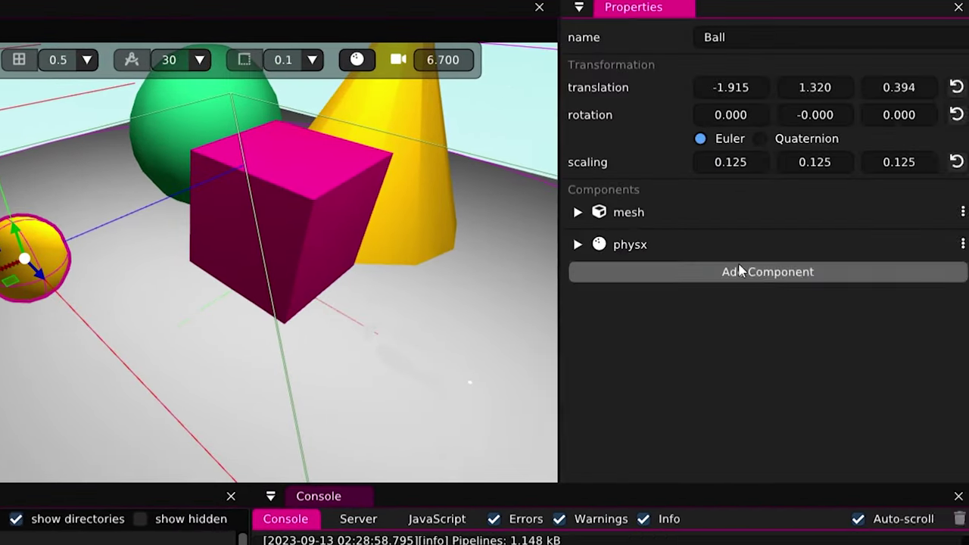
pyautogui.click(742, 271)
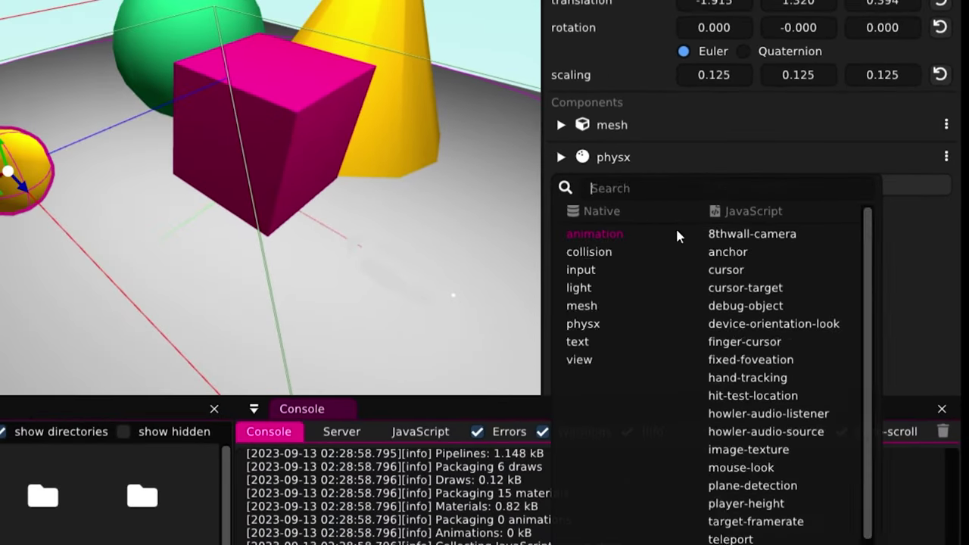
pyautogui.write('tra')
pyautogui.click(723, 256)
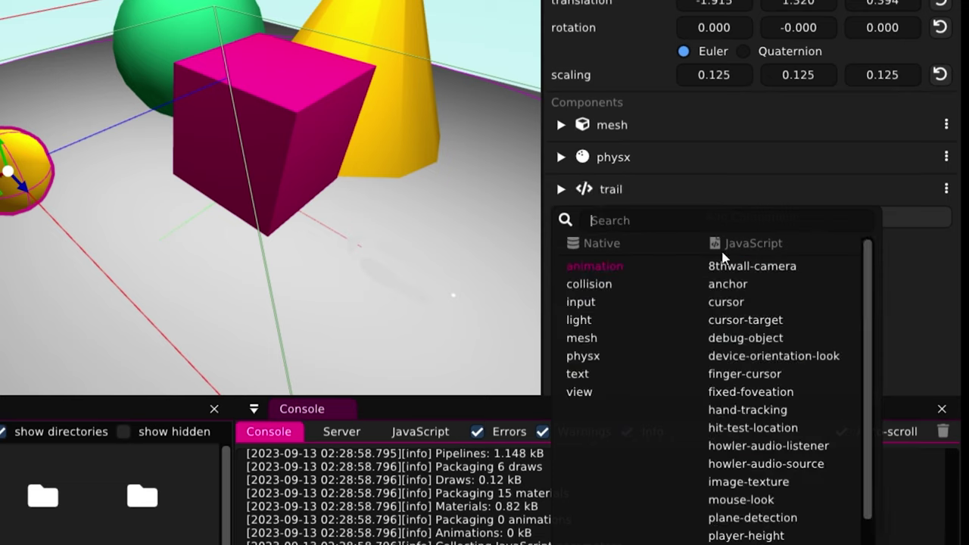
# Save the project, assign the Yellow material to the Ball's trail component, and package the project
pyautogui.click(647, 192)
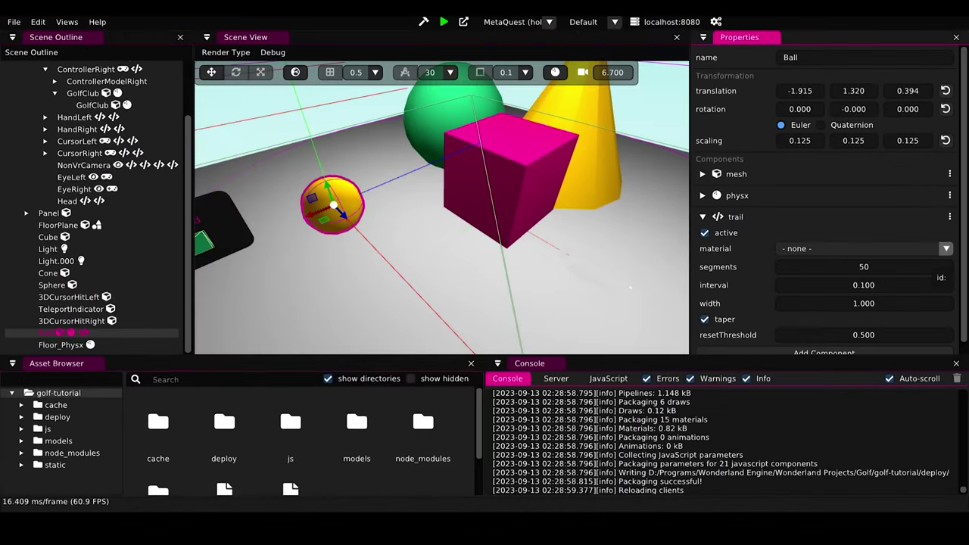
pyautogui.hotkey('ctrl', 's')
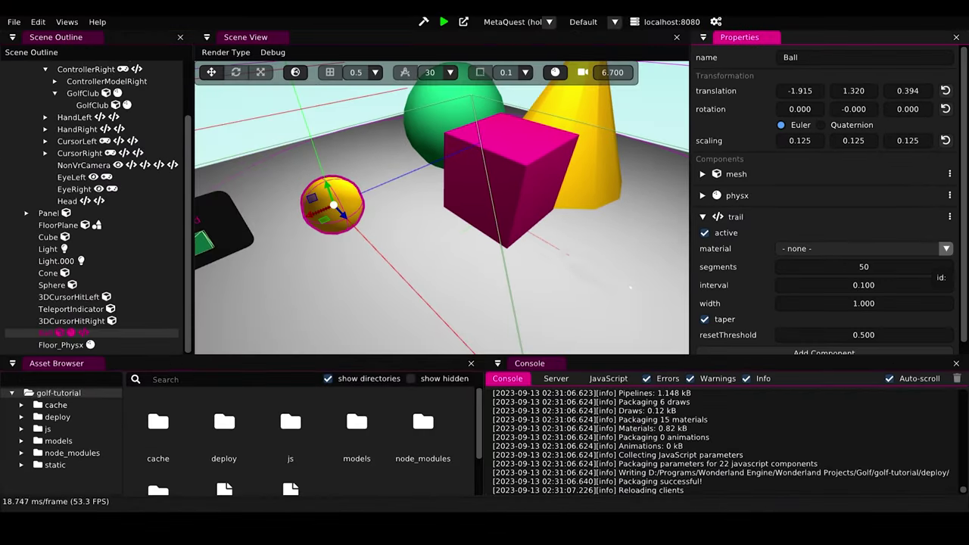
pyautogui.click(863, 248)
pyautogui.click(826, 421)
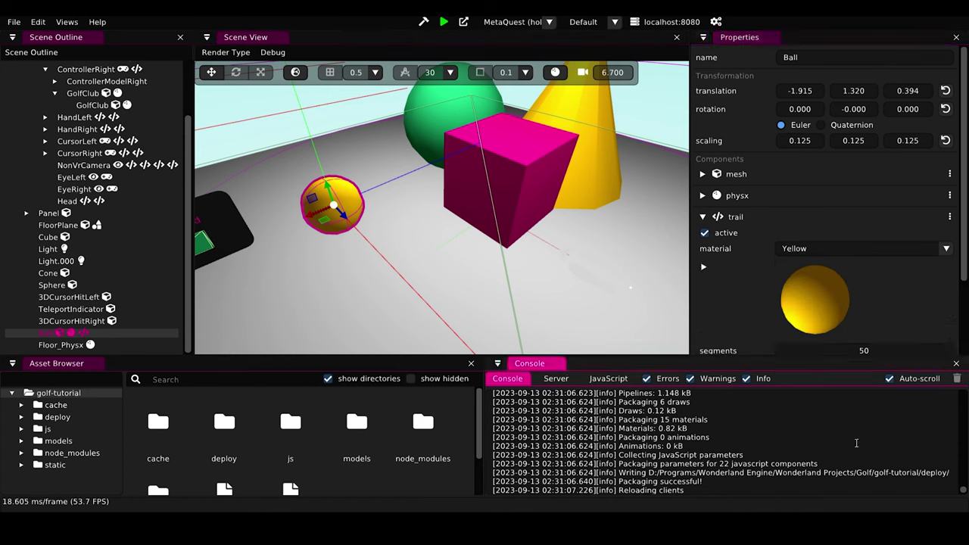
pyautogui.scroll(-3, 779, 286)
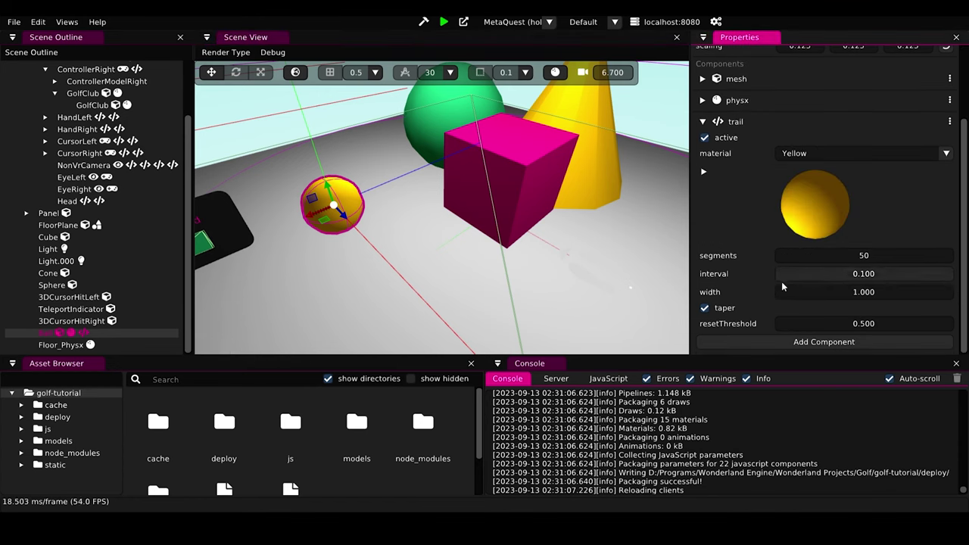
pyautogui.click(423, 22)
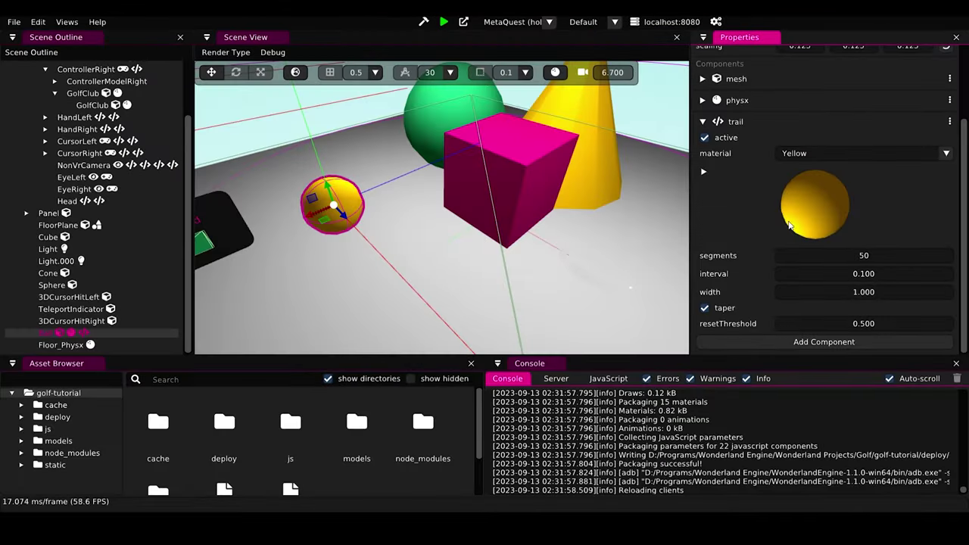
# Expand the Yellow material's settings within the Ball's trail component to expose its pipeline
pyautogui.click(704, 172)
pyautogui.click(704, 172)
pyautogui.click(703, 172)
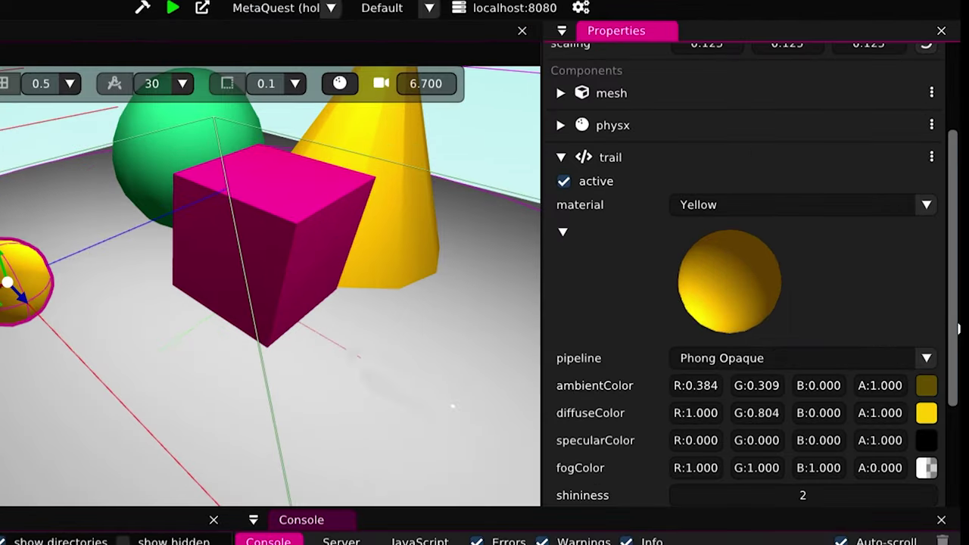
pyautogui.moveTo(958, 329); pyautogui.dragTo(955, 399)
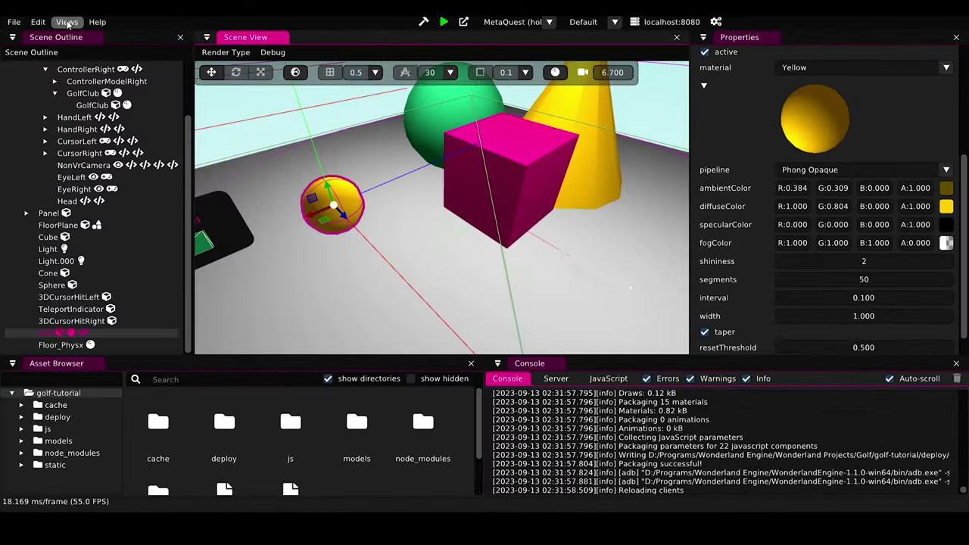
# Duplicate the Phong Opaque pipeline in the project's resources, name the copy "Phong Opaque - DoubleSided" and enable its doubleSided option
pyautogui.click(69, 22)
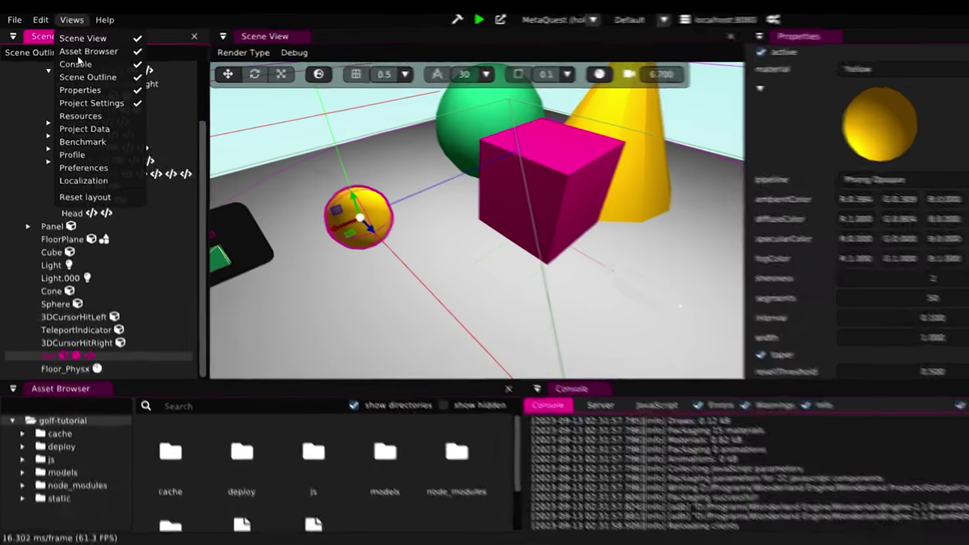
pyautogui.click(80, 115)
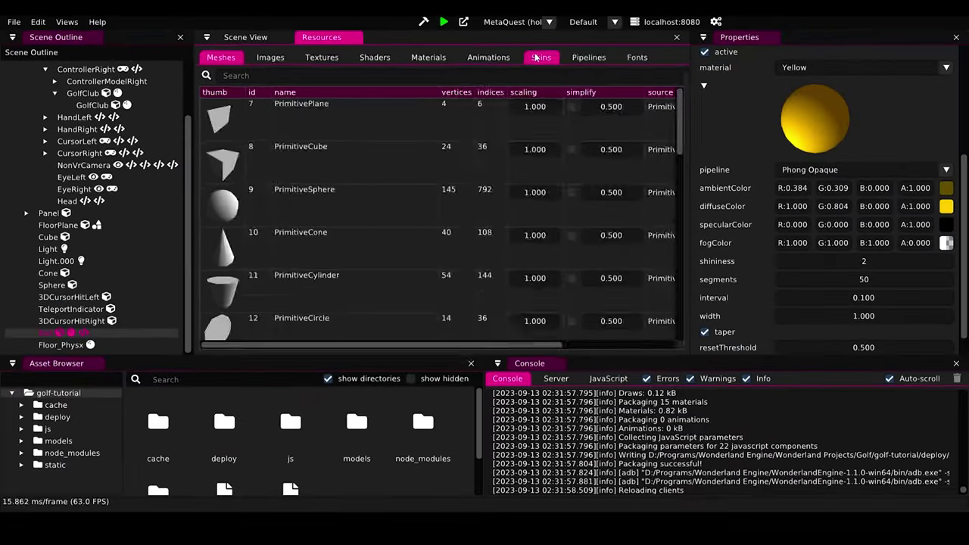
pyautogui.click(885, 64)
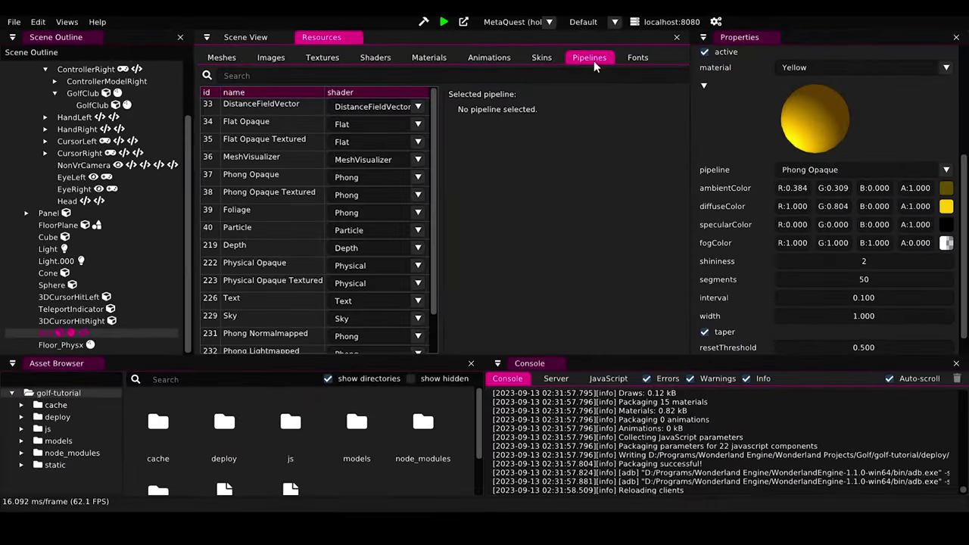
pyautogui.click(294, 176)
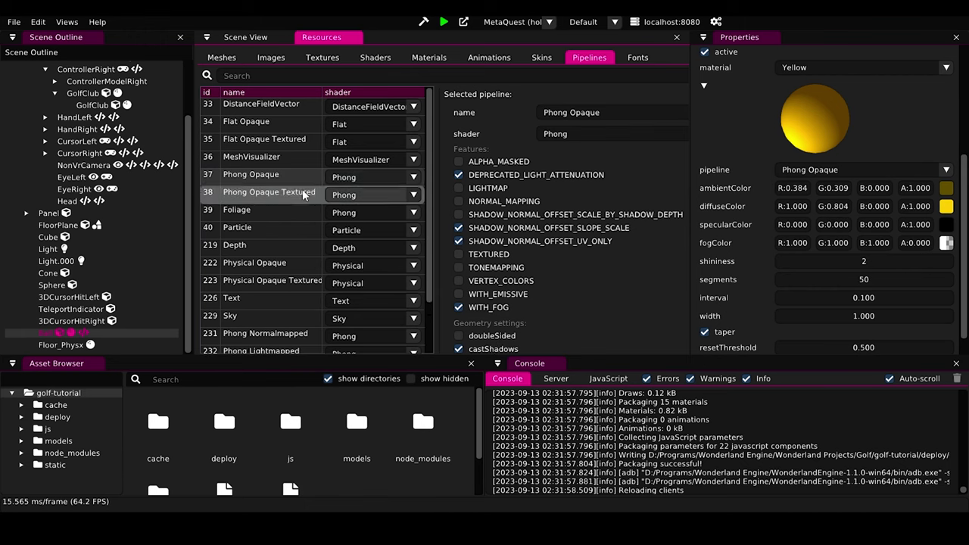
pyautogui.scroll(-3, 302, 189)
pyautogui.doubleClick(272, 323)
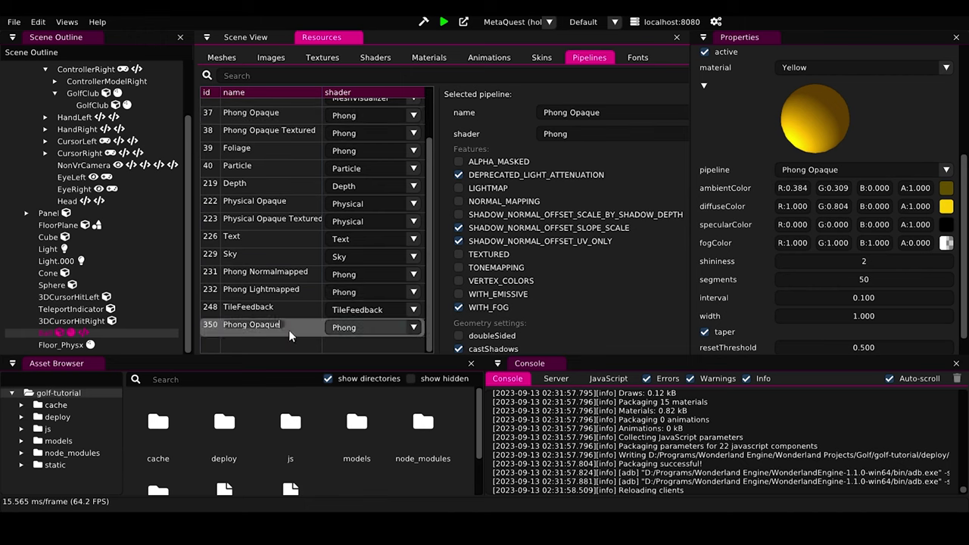
pyautogui.write('- DoubleSided')
pyautogui.press('Return')
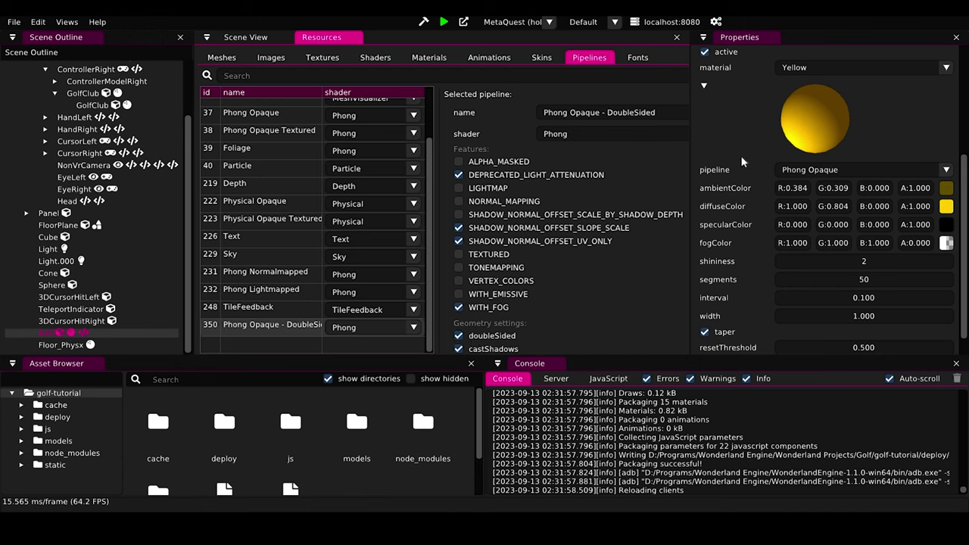
# Assign the Phong Opaque - DoubleSided pipeline to the trail's Yellow material and return to the Scene View
pyautogui.click(833, 170)
pyautogui.click(840, 425)
pyautogui.click(246, 38)
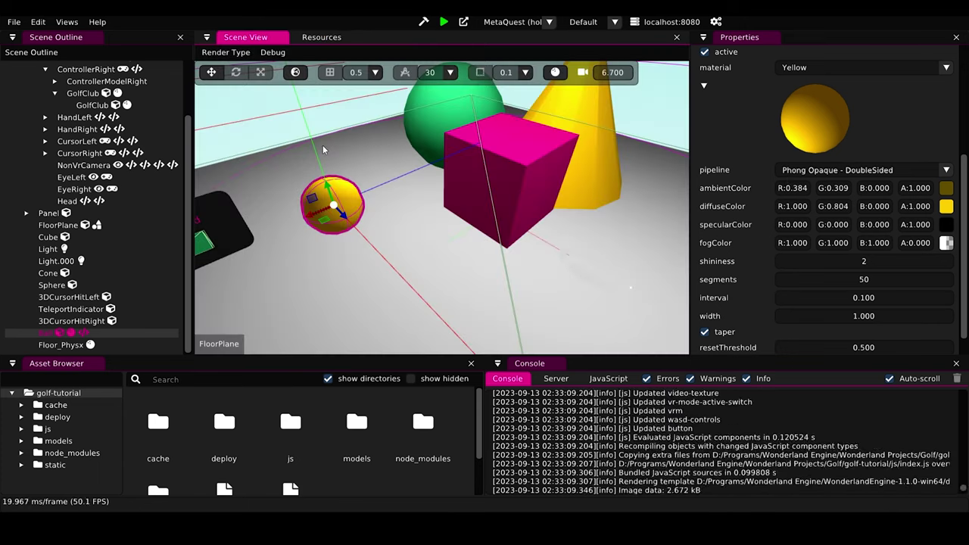